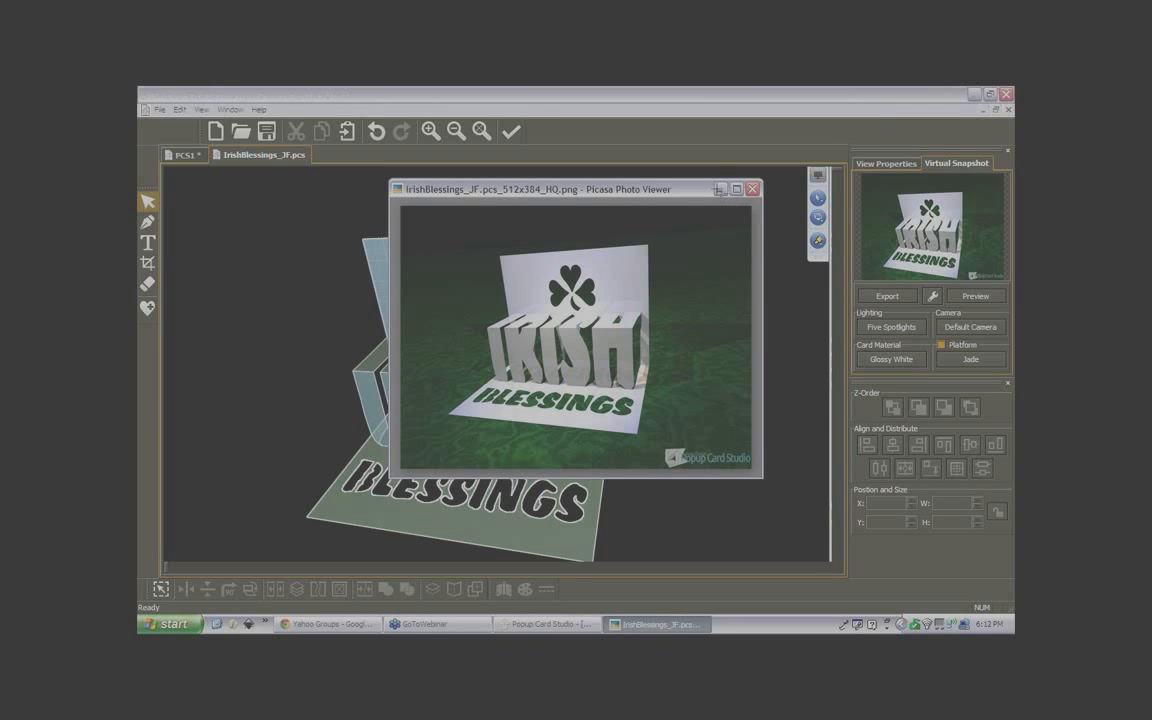
click(719, 190)
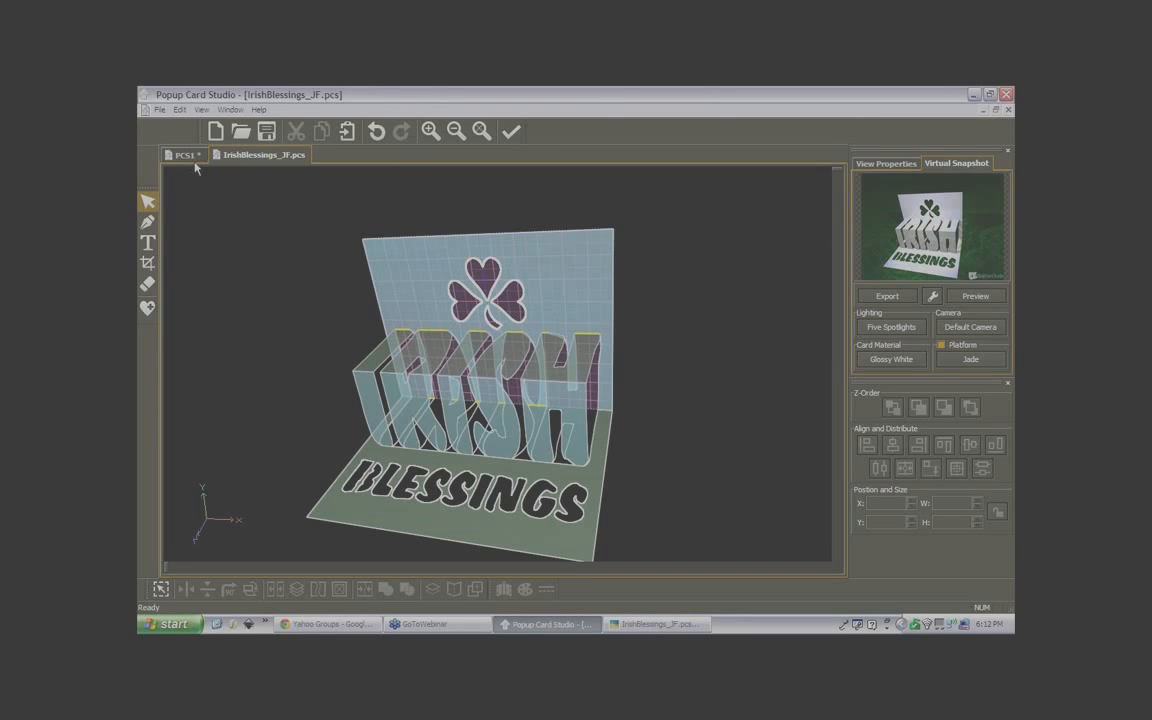
click(974, 95)
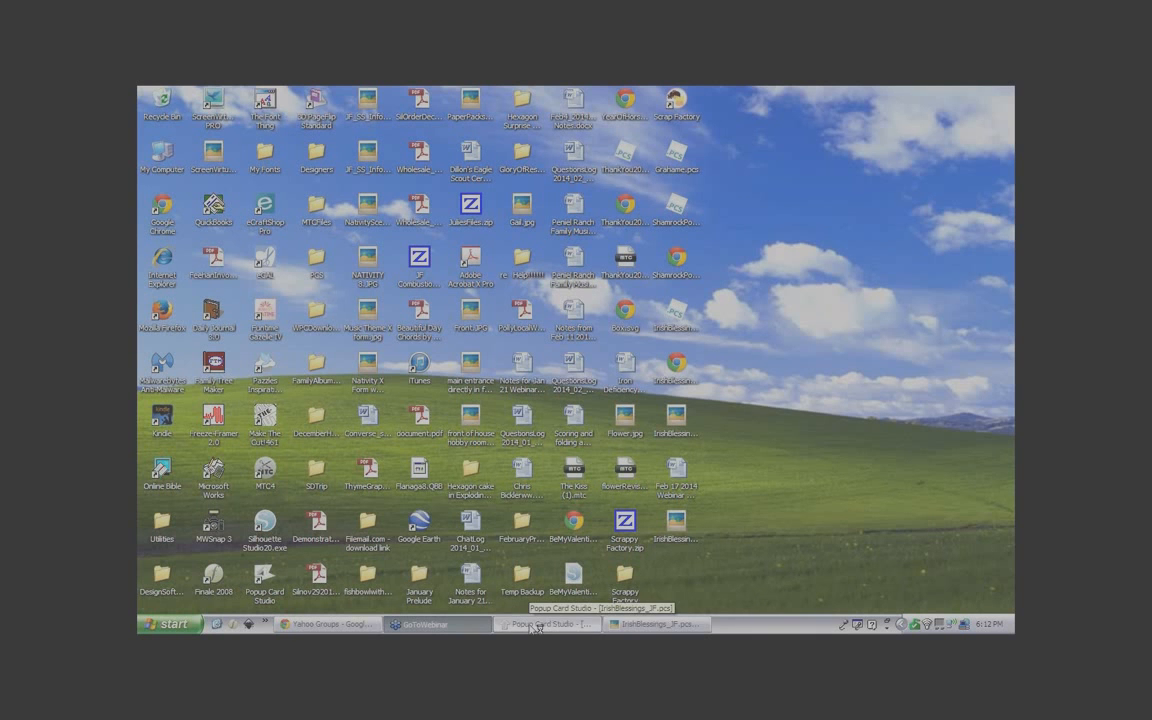
click(589, 628)
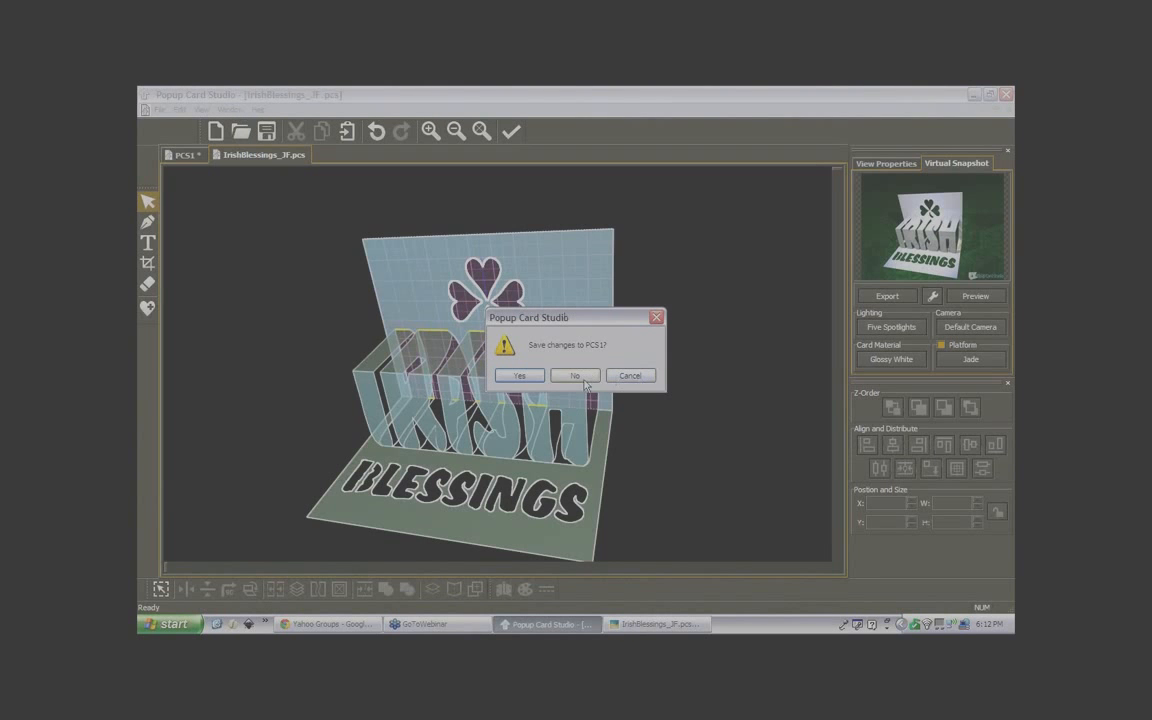
click(535, 376)
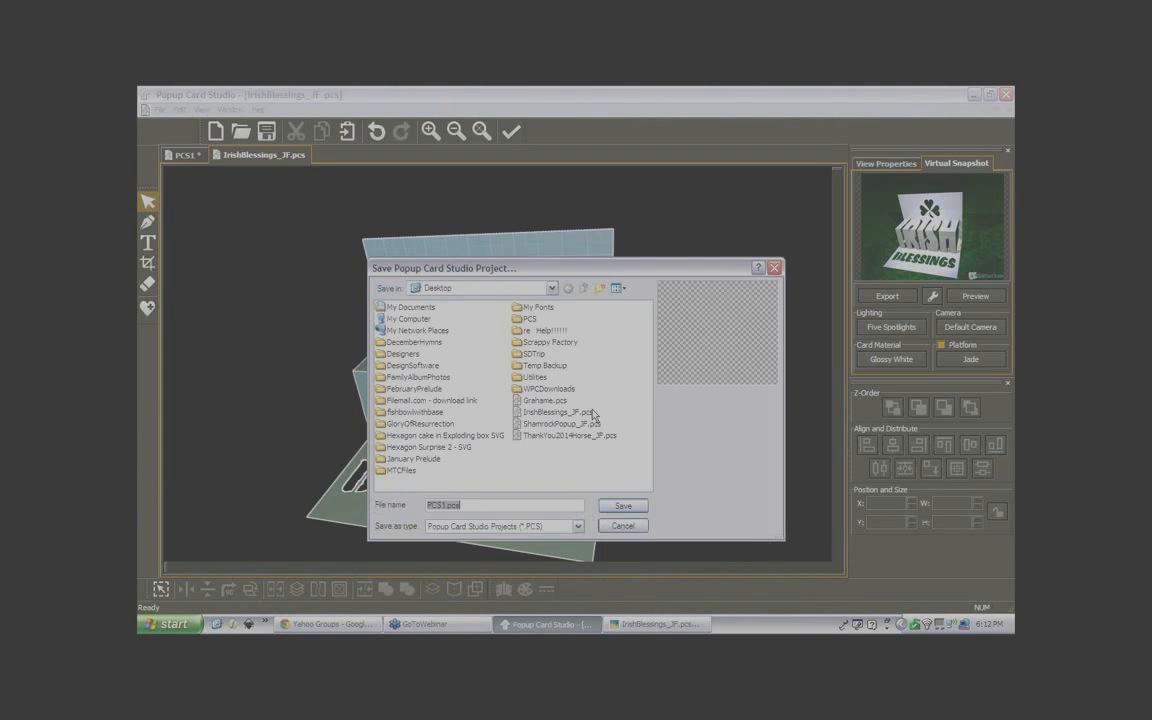
click(623, 526)
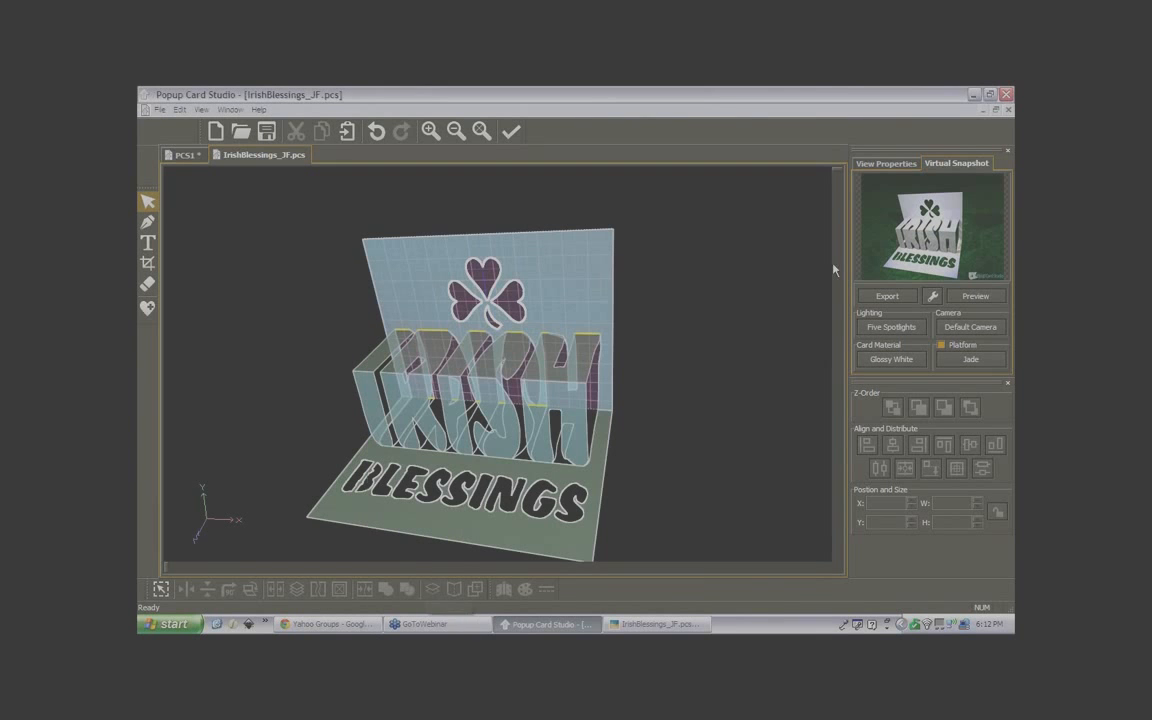
Create a new project of the 90 Degree Open Type, 5.5 in wide and 4.25 in high
click(216, 133)
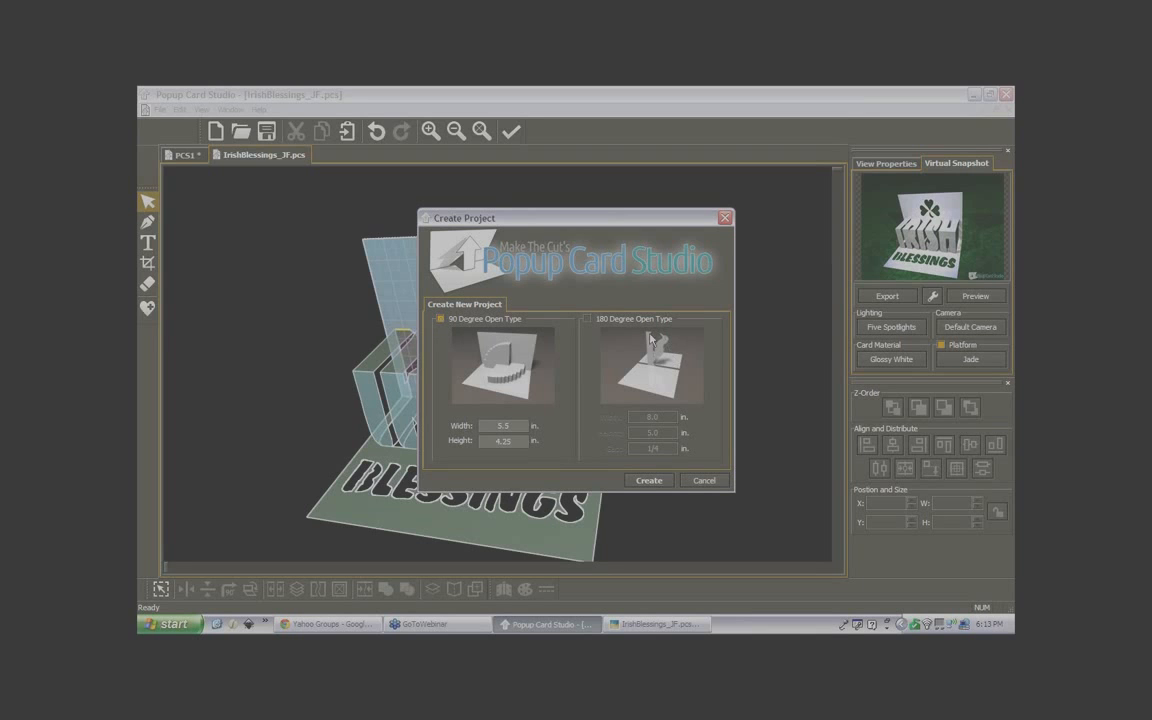
click(588, 320)
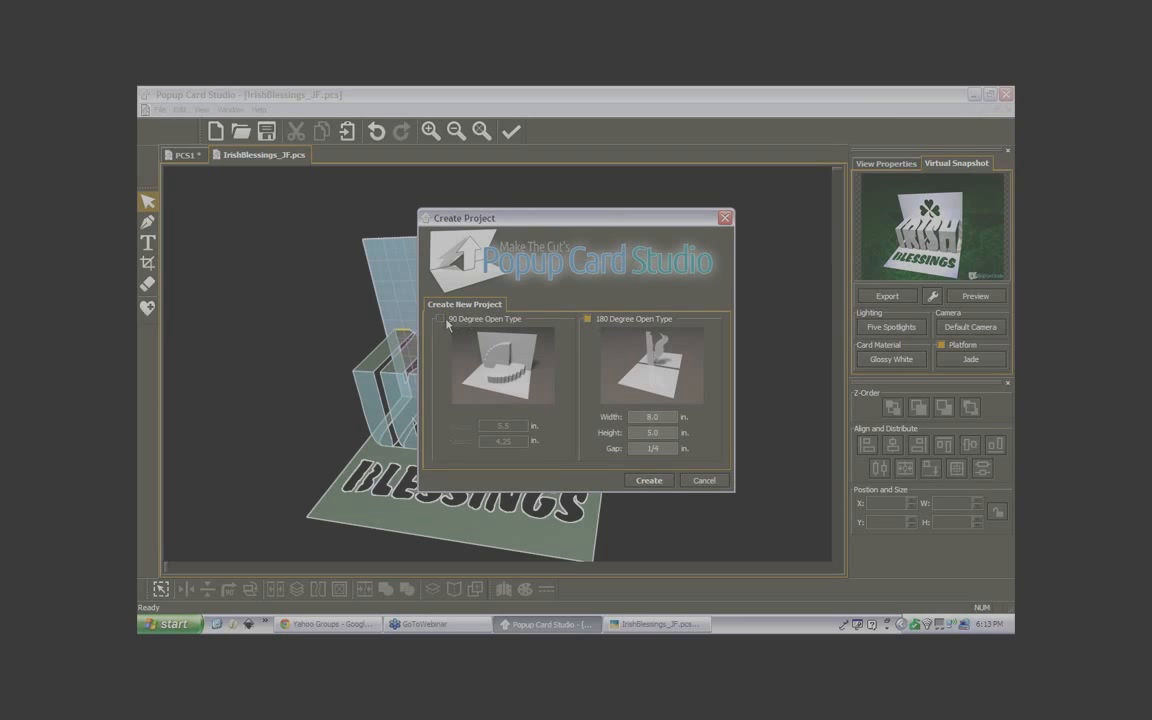
click(441, 319)
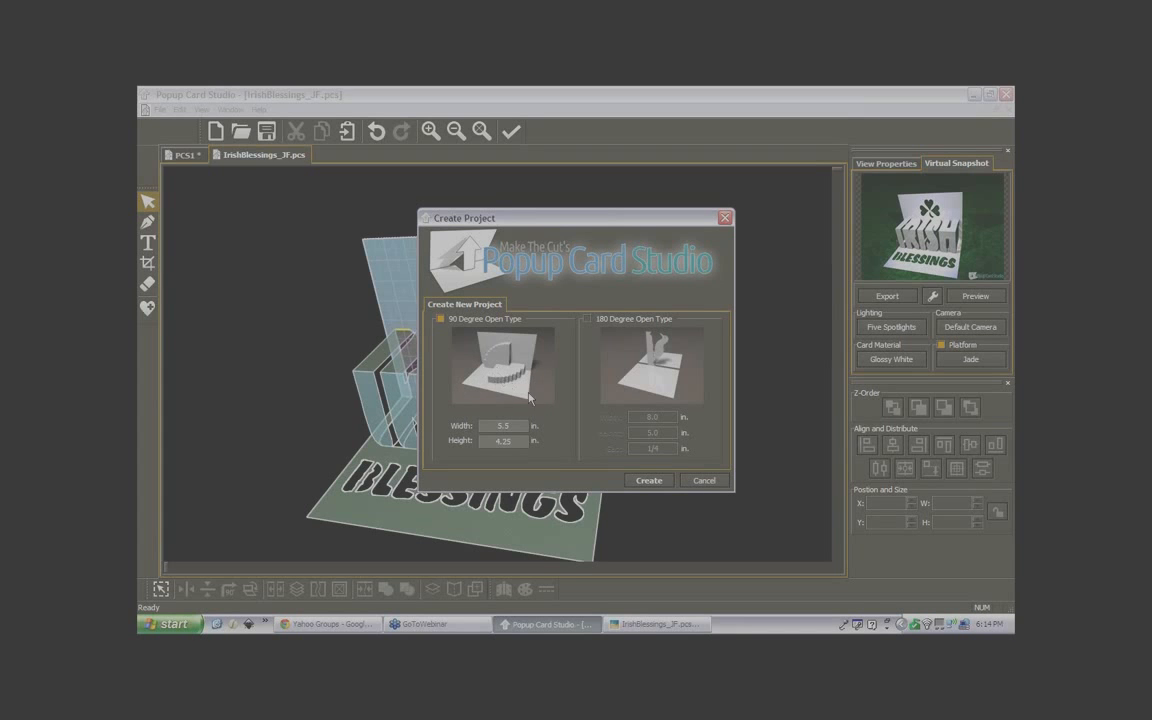
click(645, 480)
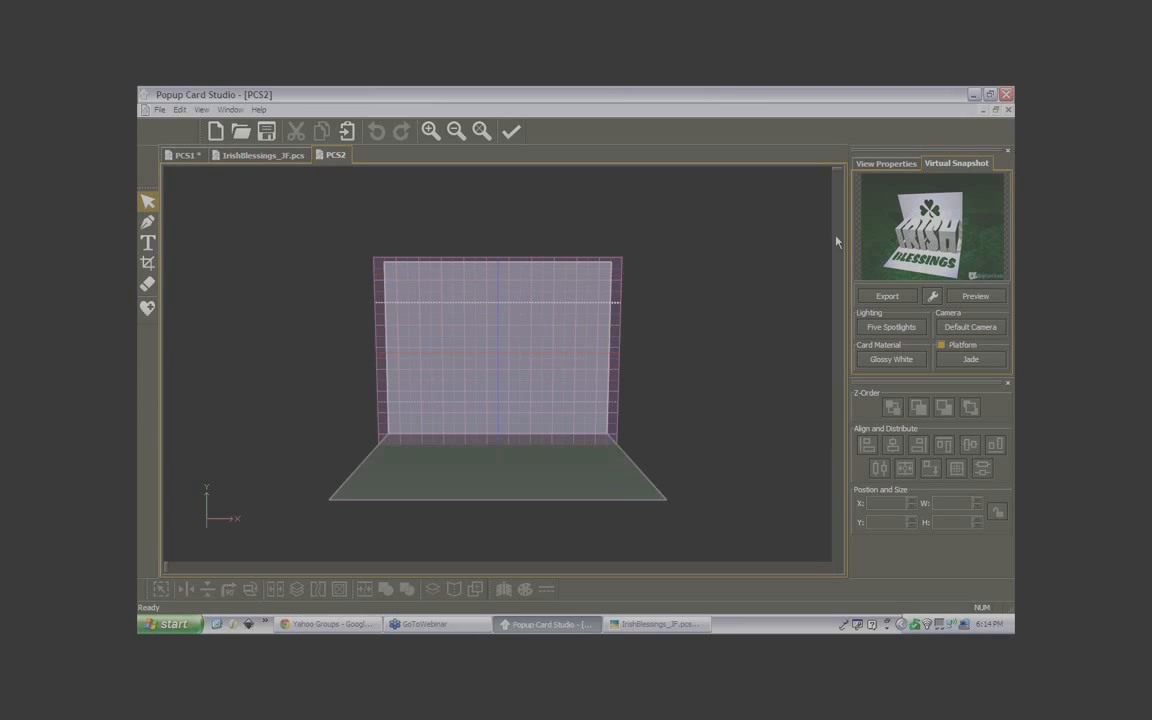
Show the view properties and try the edit plane on the Bottom side, returning it to the Back side
click(877, 166)
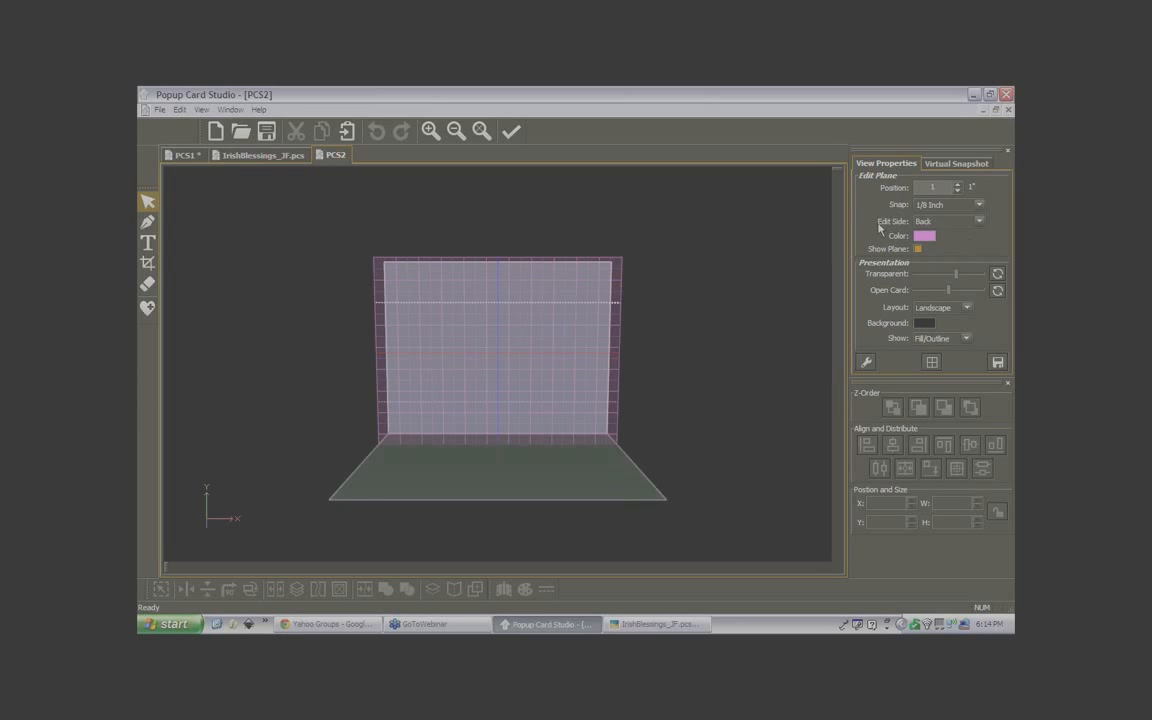
click(979, 222)
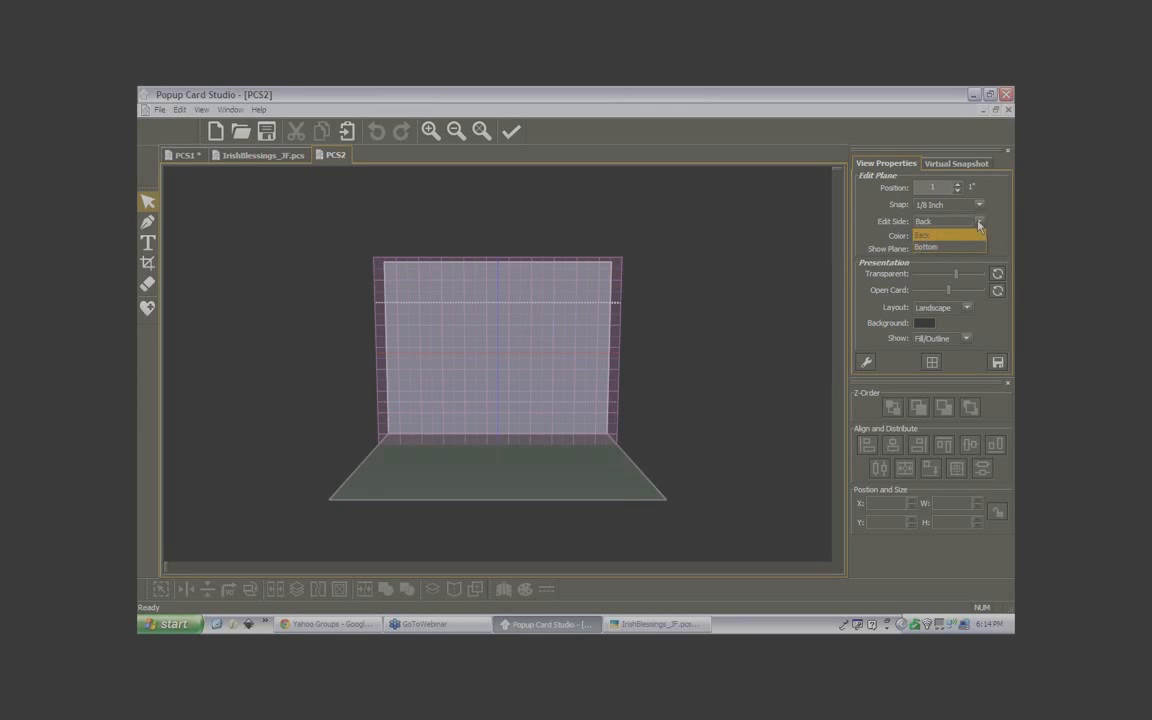
click(929, 249)
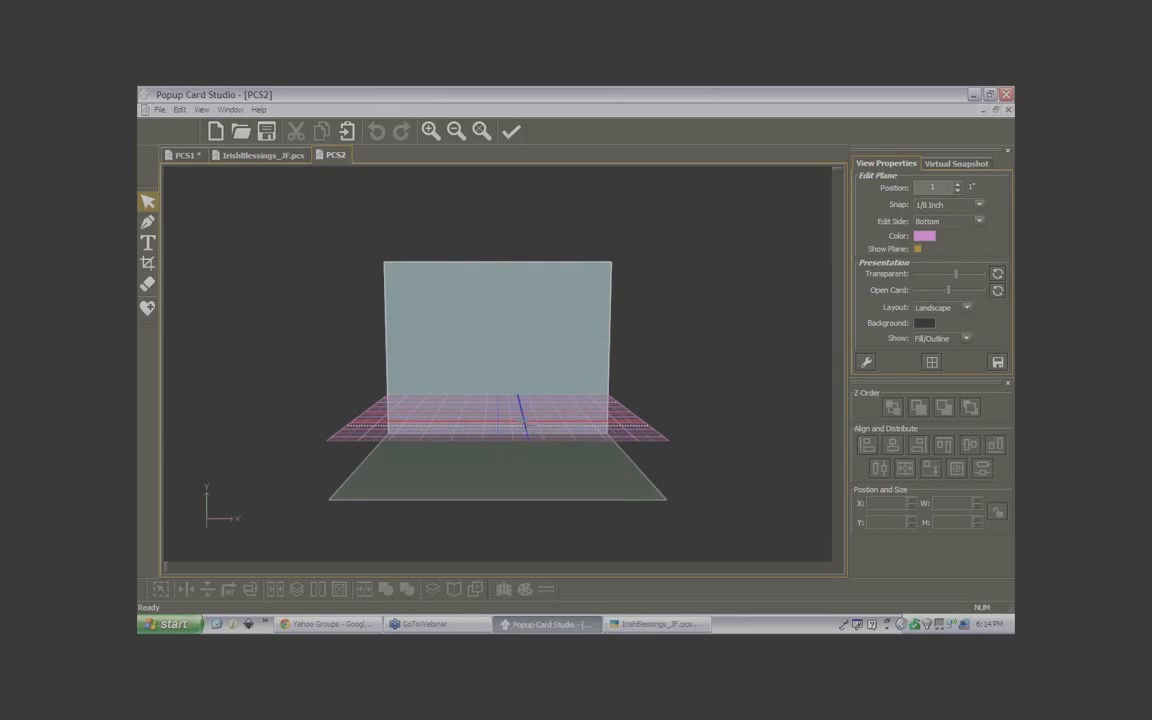
click(979, 222)
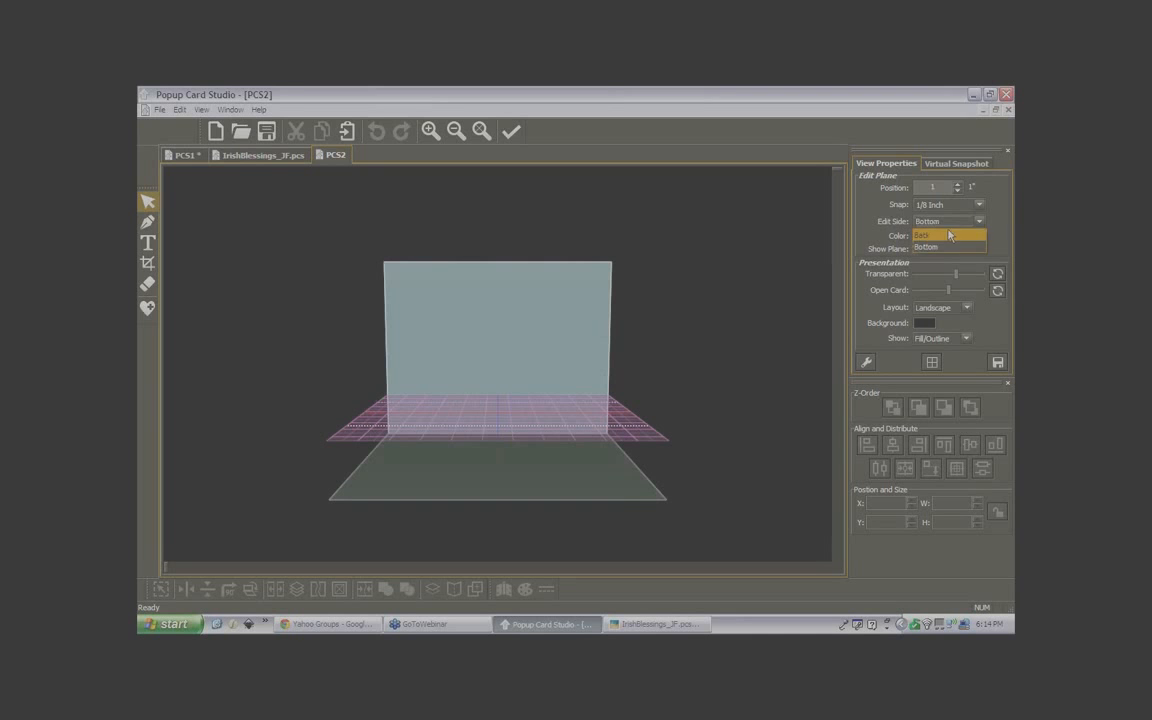
click(942, 237)
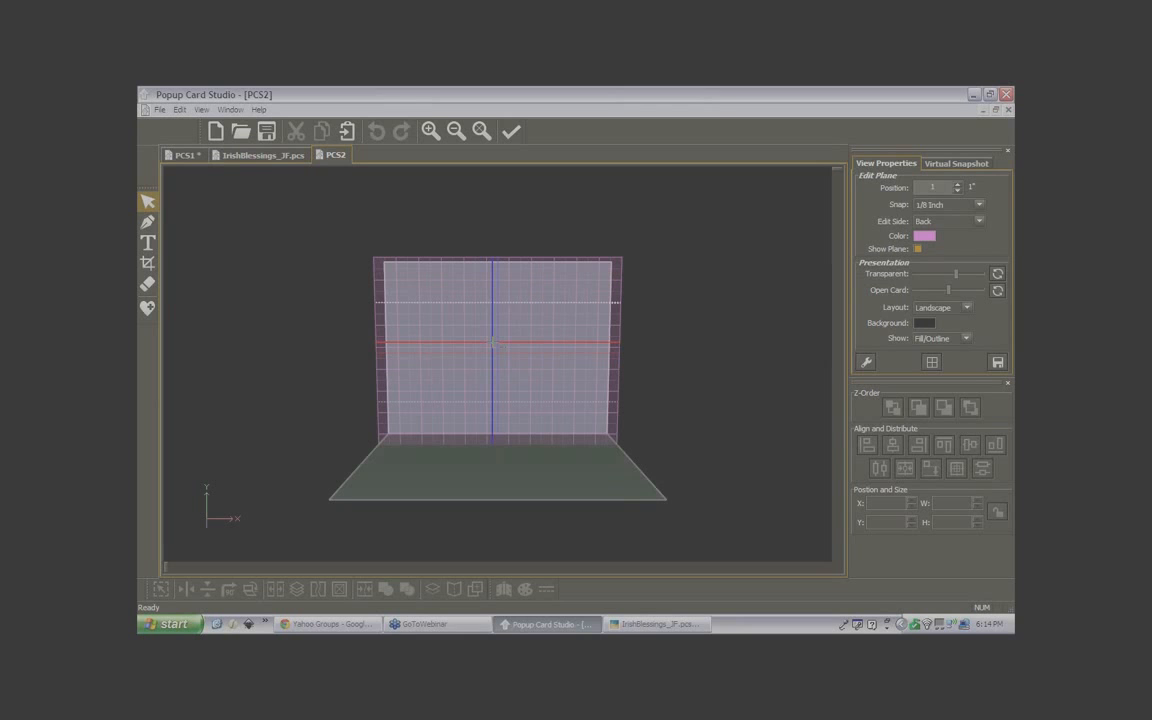
Set the Back edit plane's position to 2 inches and check its distance from the card's back panel
middle_drag(492, 343, 582, 348)
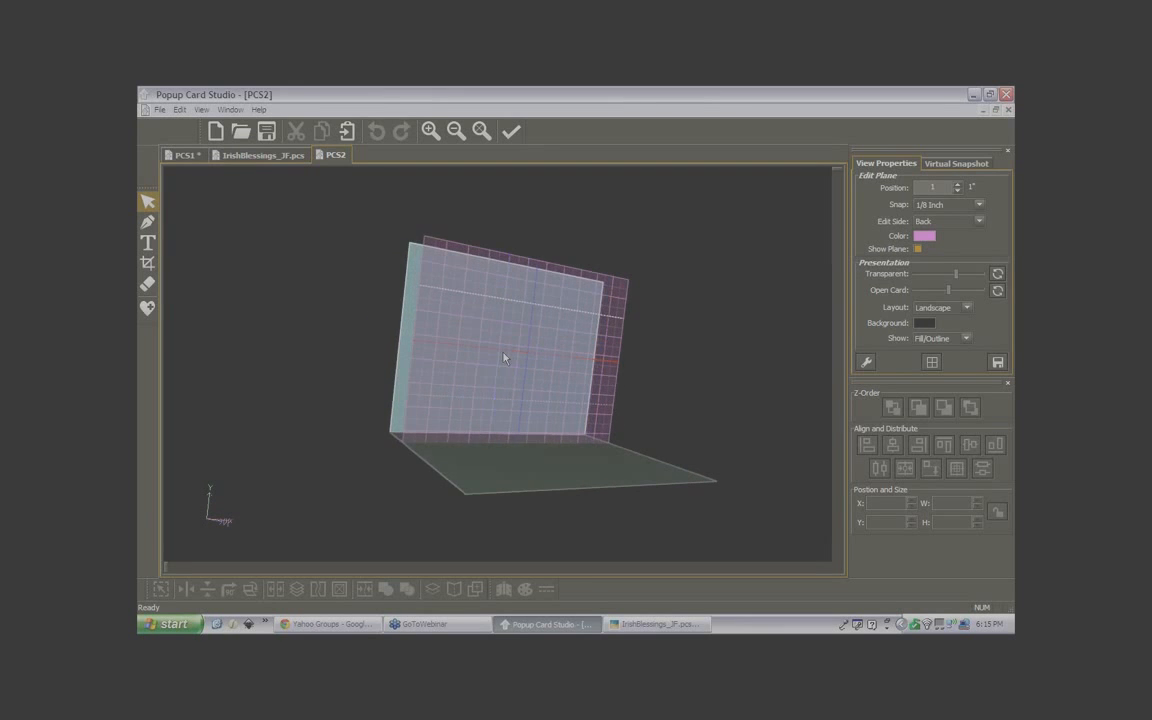
middle_drag(503, 354, 563, 383)
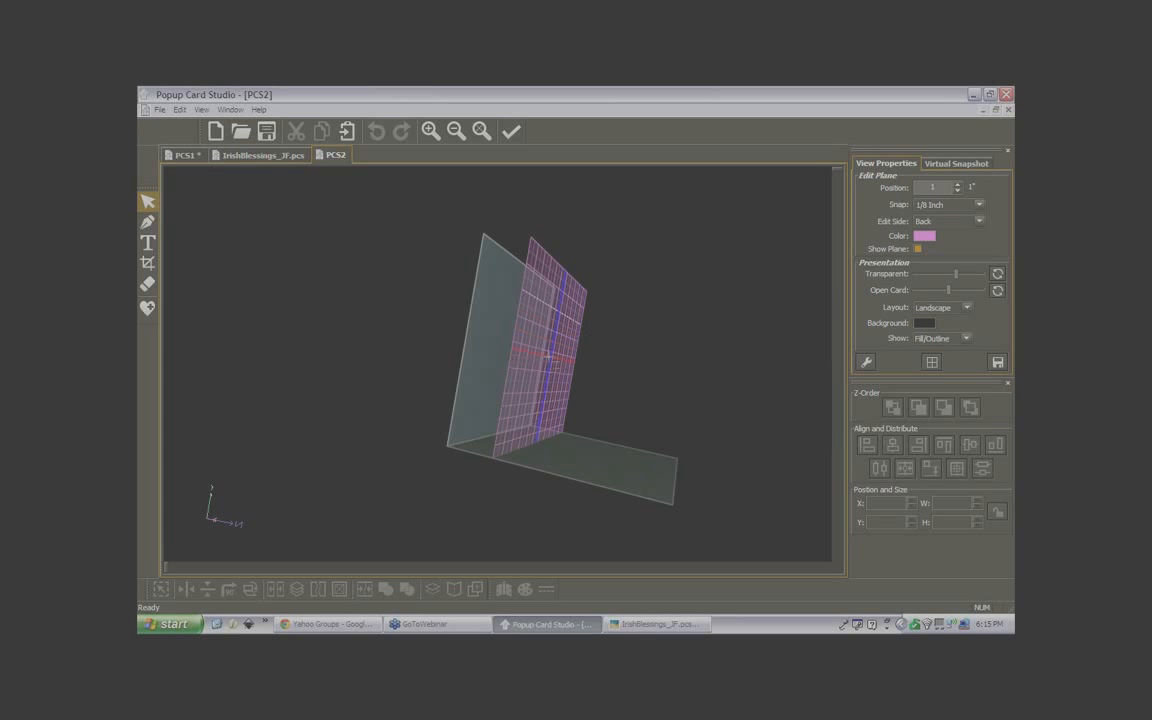
click(481, 132)
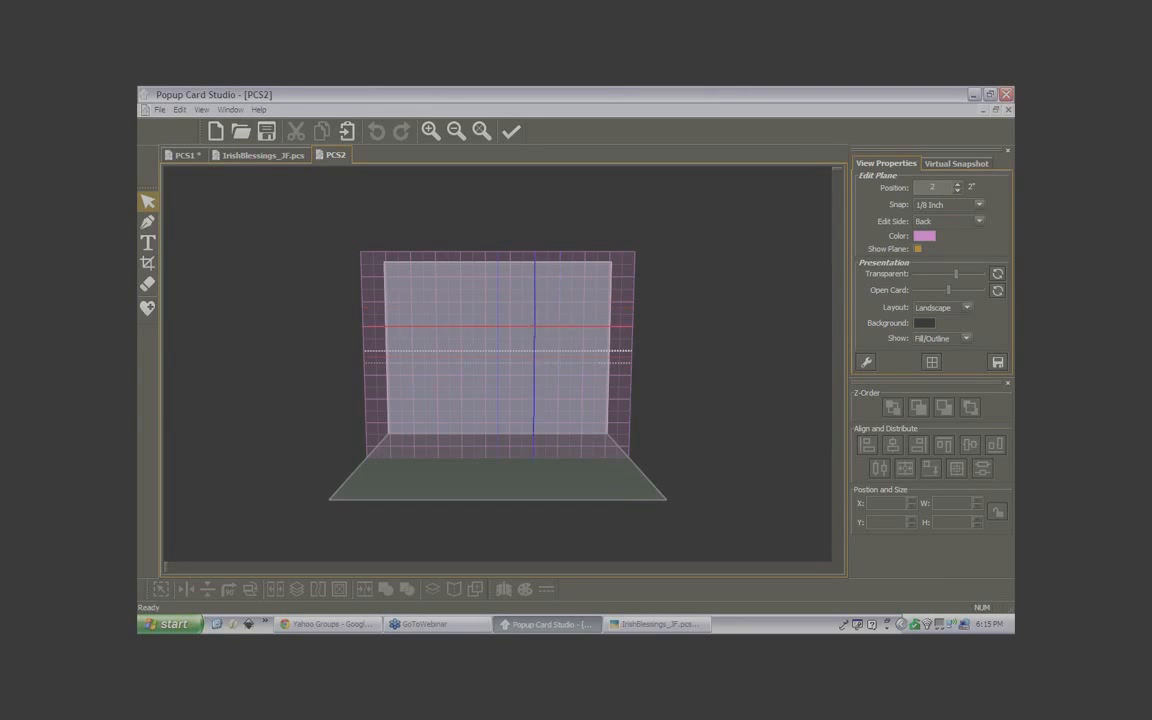
drag(534, 325, 720, 348)
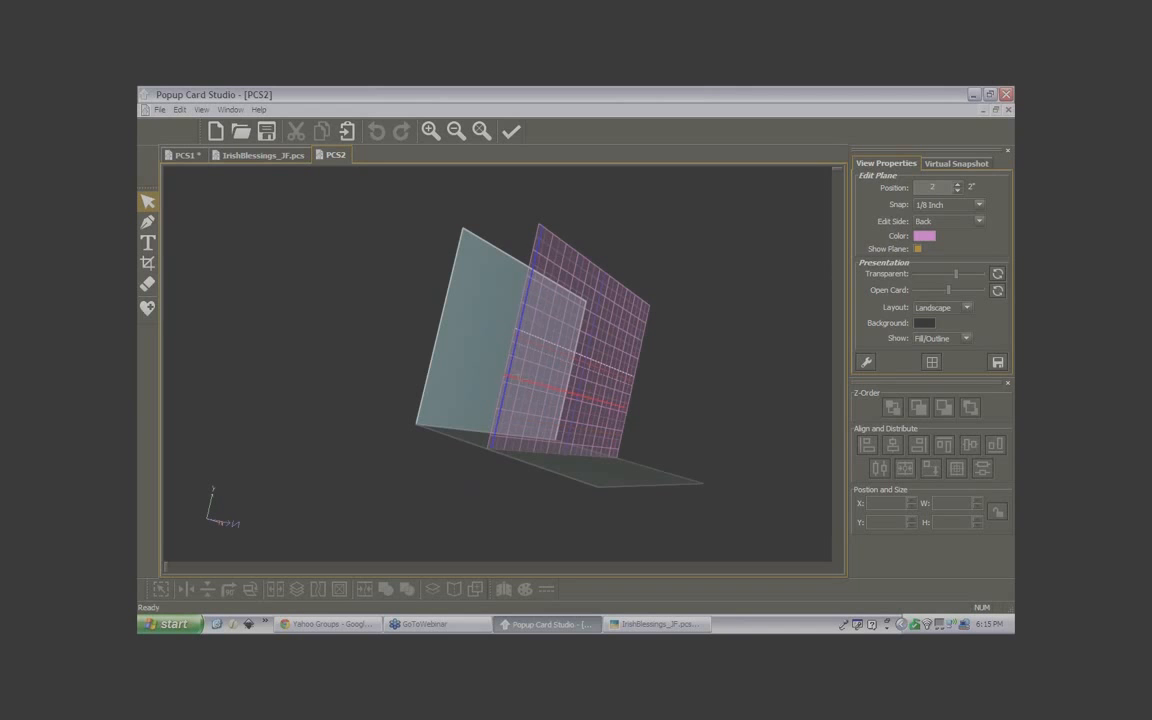
click(479, 136)
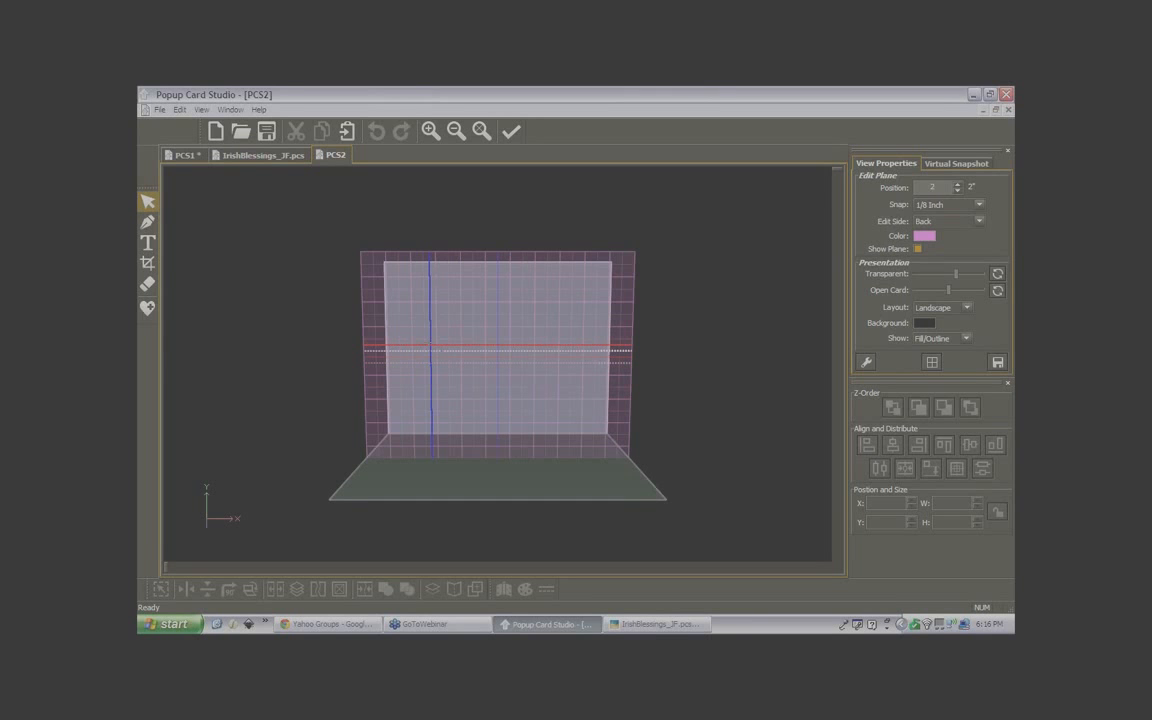
Start a text object on the back edit plane in the Accent SF font, replacing the suggested wording with IRISH
click(148, 248)
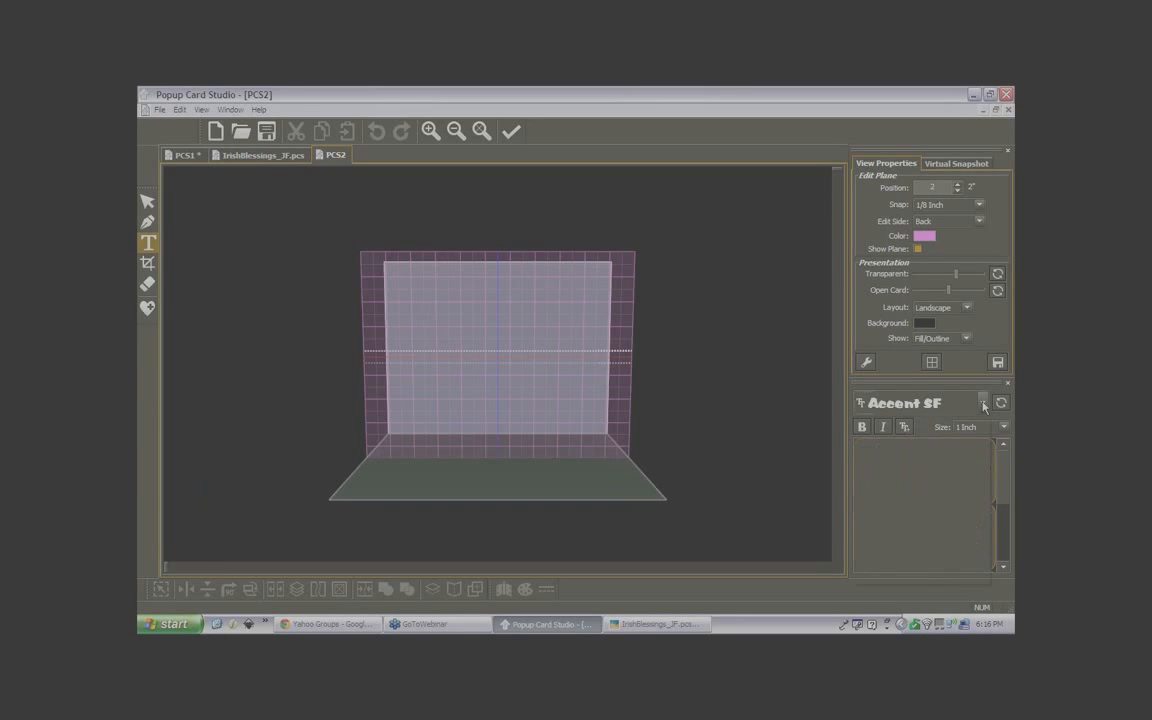
click(982, 403)
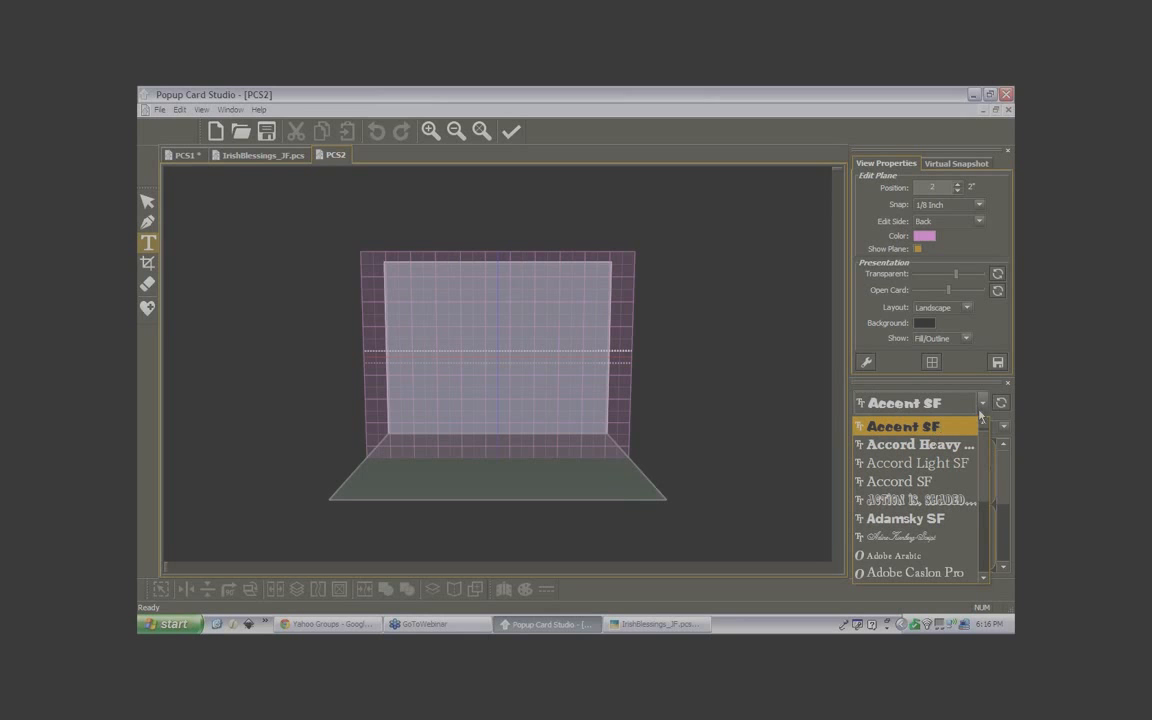
click(918, 432)
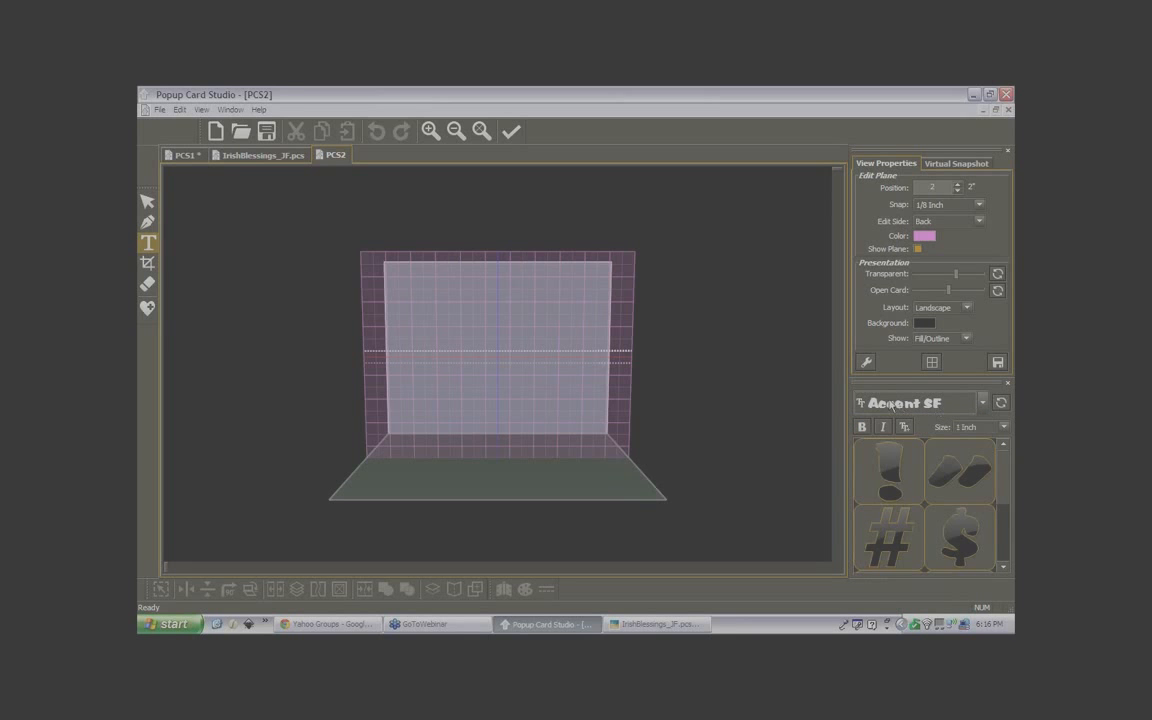
click(431, 362)
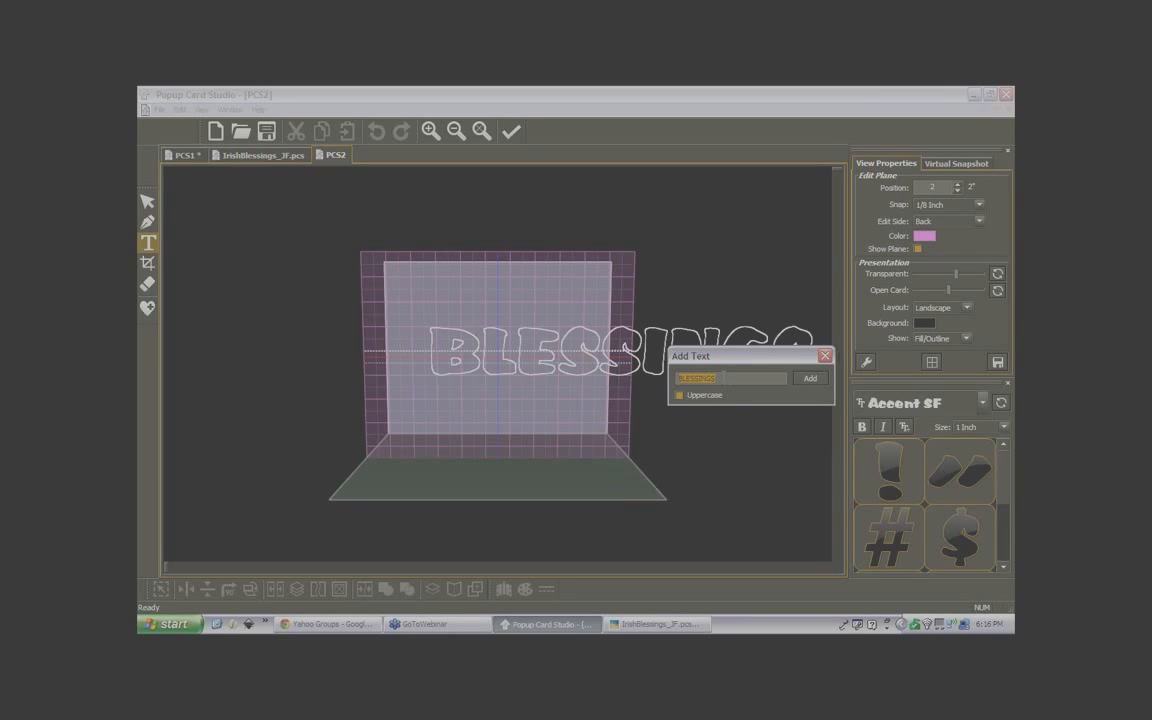
drag(726, 380, 677, 379)
text(IRISH)
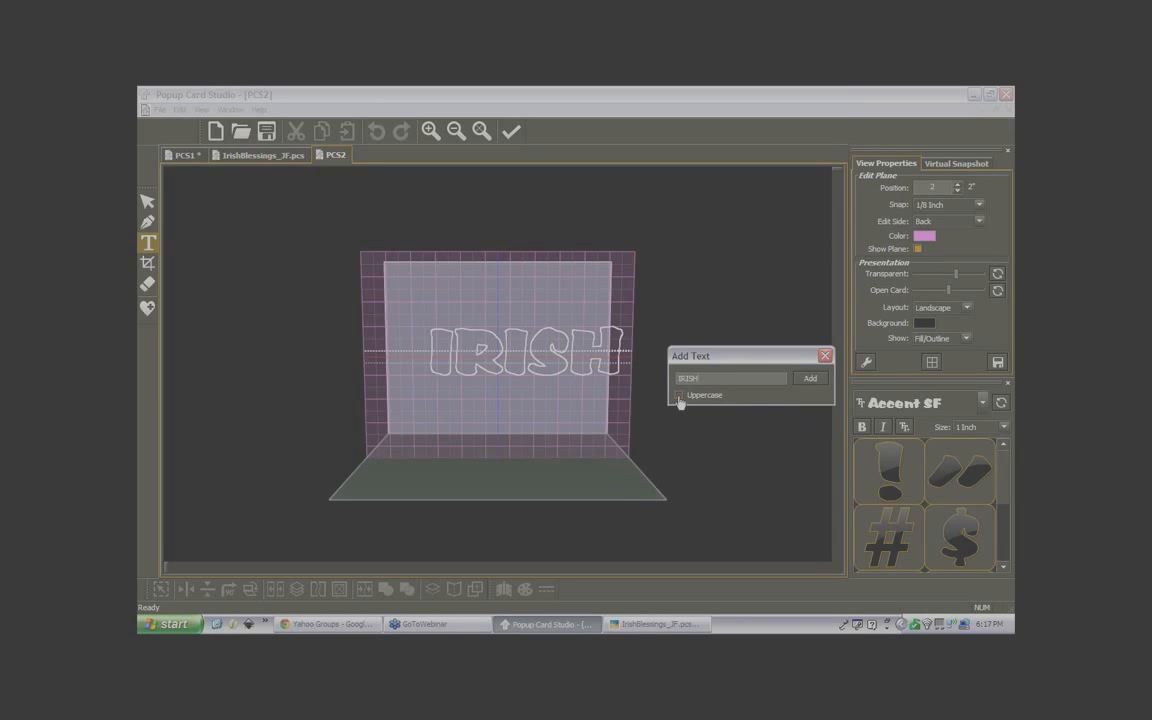
Try the text in lowercase as "irish" without the Uppercase option, and clear the entry
drag(704, 379, 654, 383)
key(Delete)
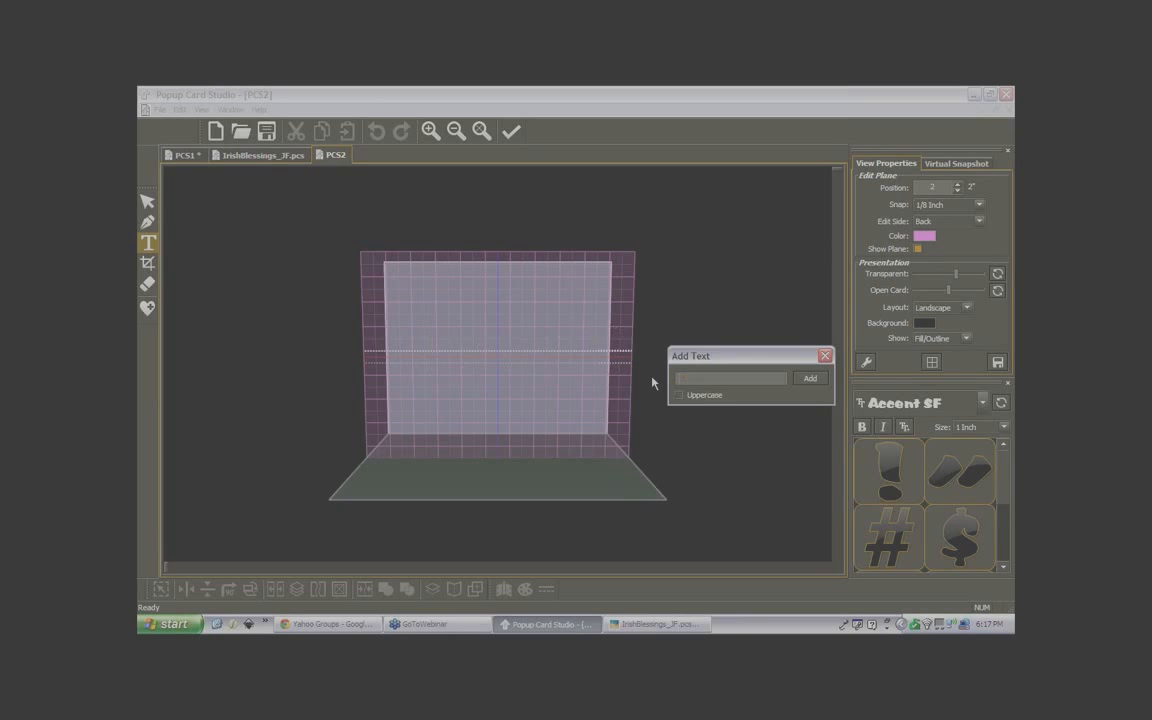
text(irish)
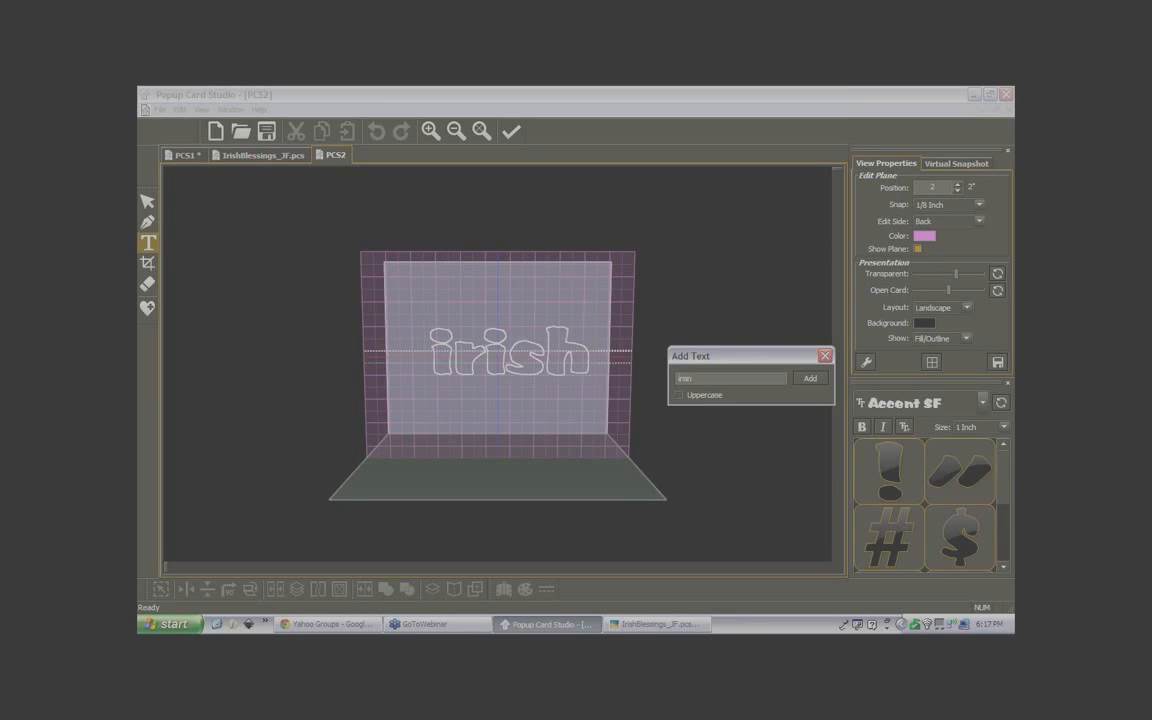
key(BackSpace)
key(BackSpace)
key(BackSpace)
key(BackSpace)
key(BackSpace)
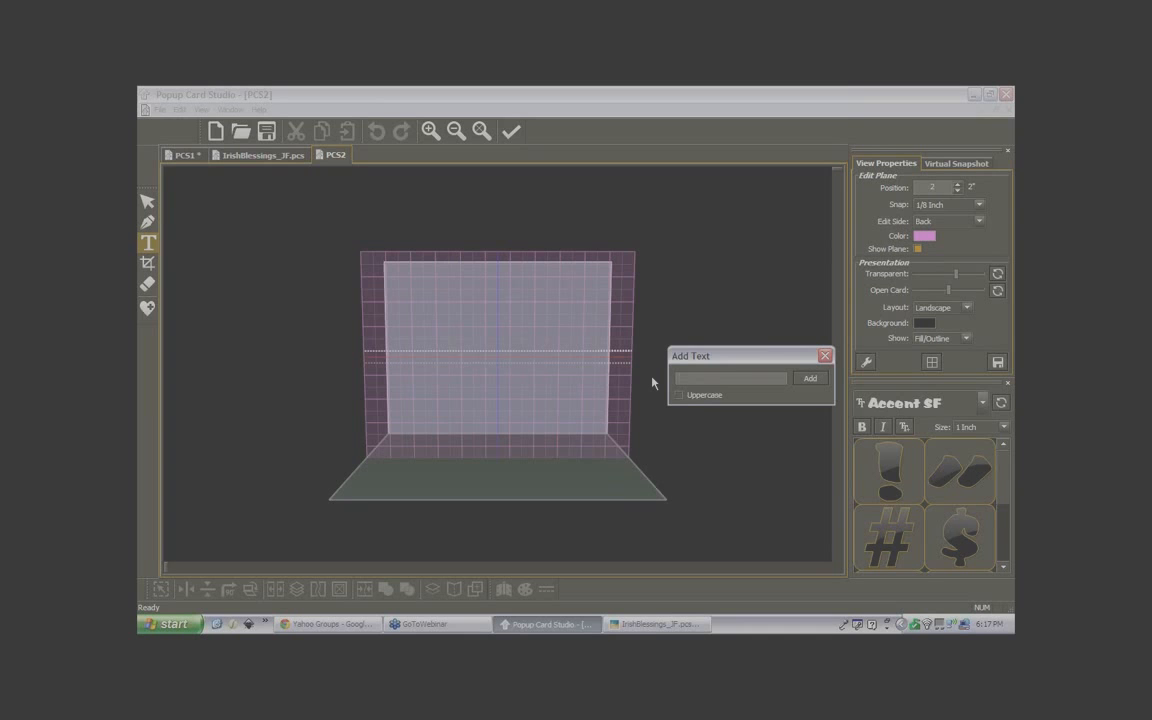
Add the text IRISH with the Uppercase option on, and move it horizontally to the card's center at X about 0.875
click(679, 395)
text(IRISH)
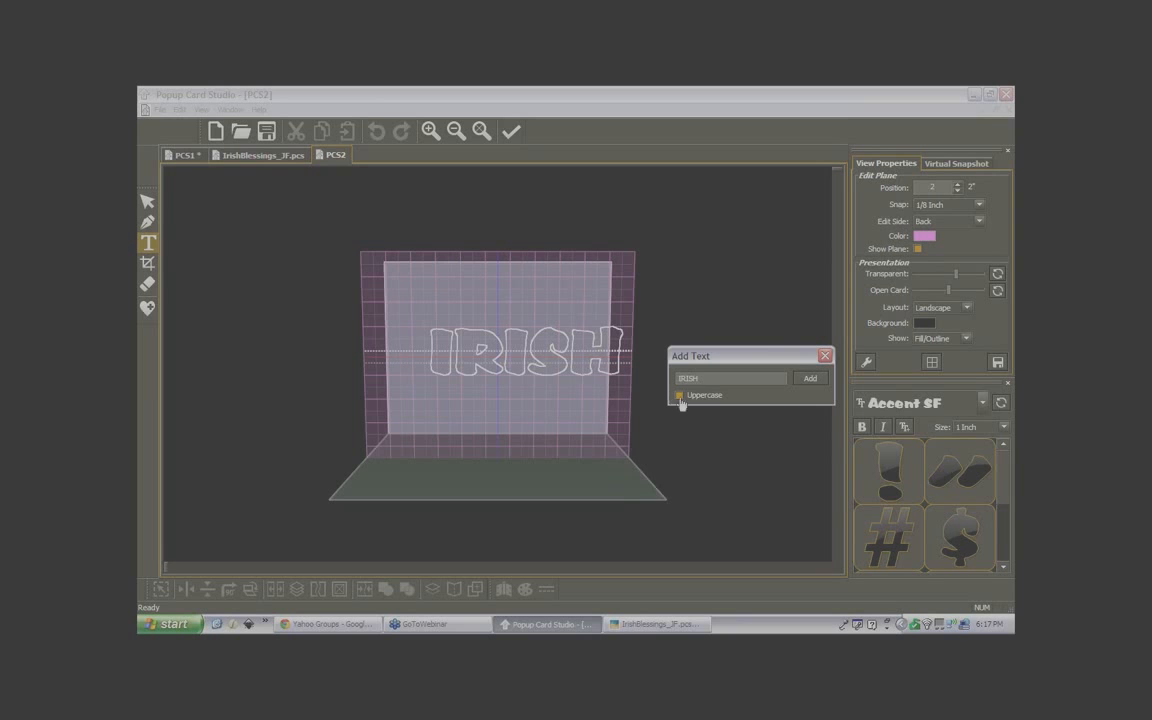
click(810, 380)
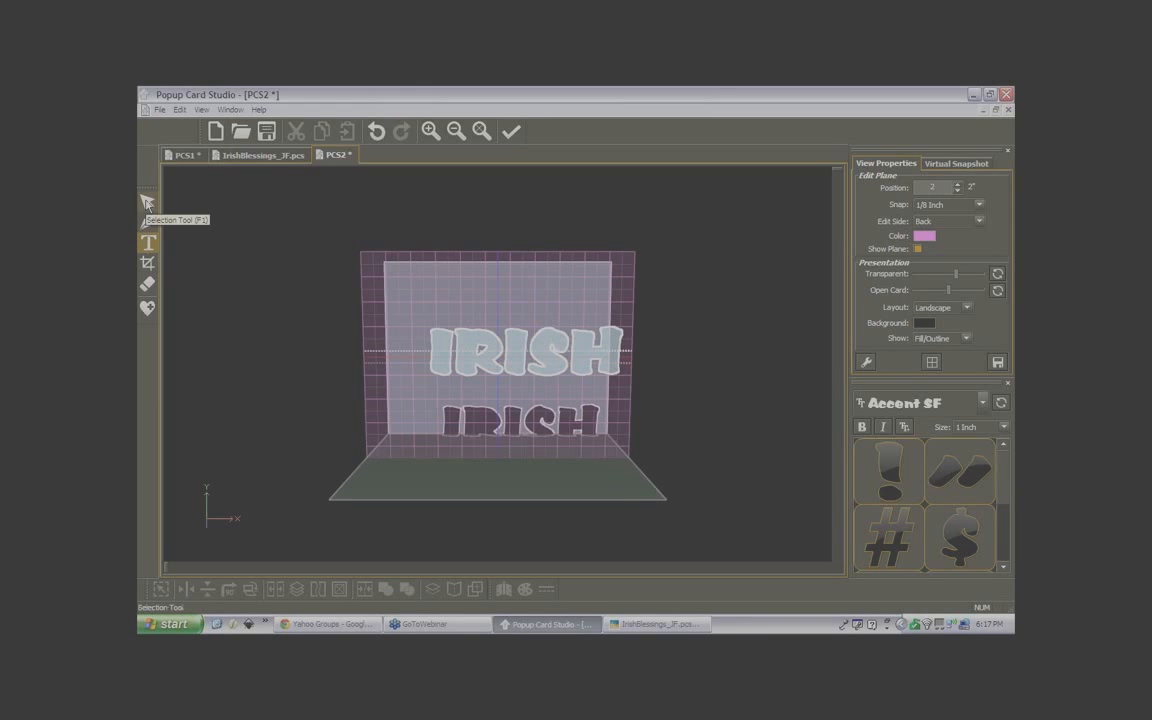
click(147, 203)
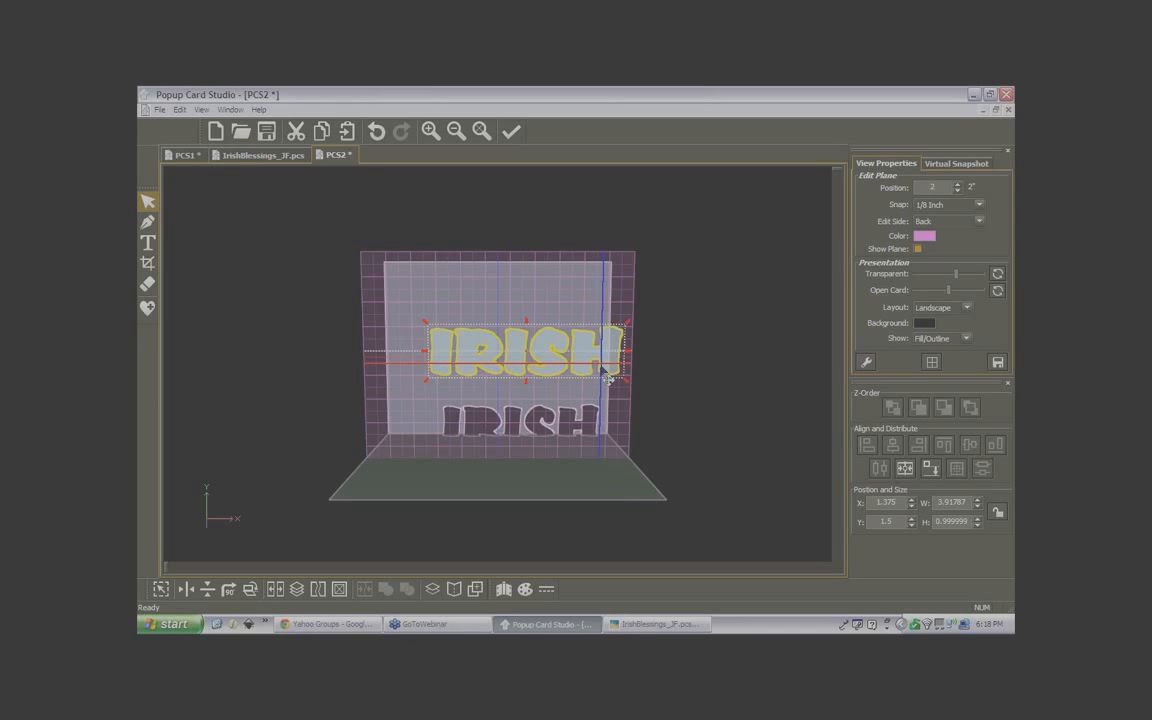
drag(607, 376, 524, 375)
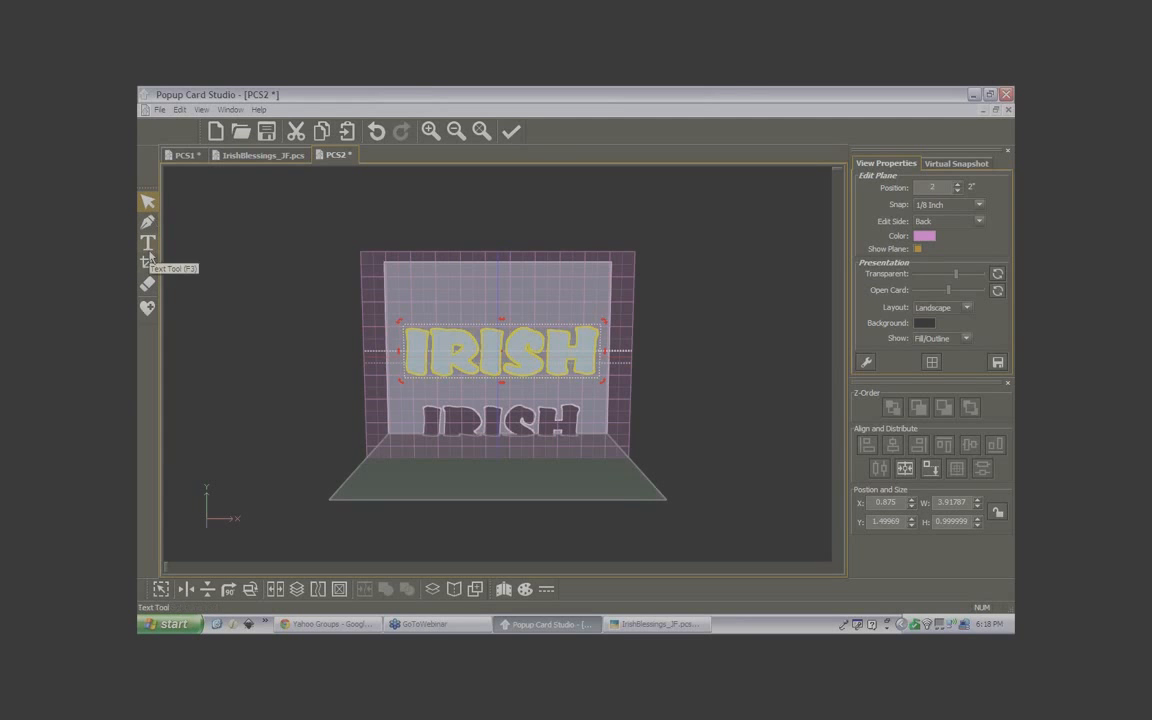
Crop the IRISH text with an inclusive rectangle to give its letters flat tops and bottoms, about 0.85 in high, and select it
click(148, 265)
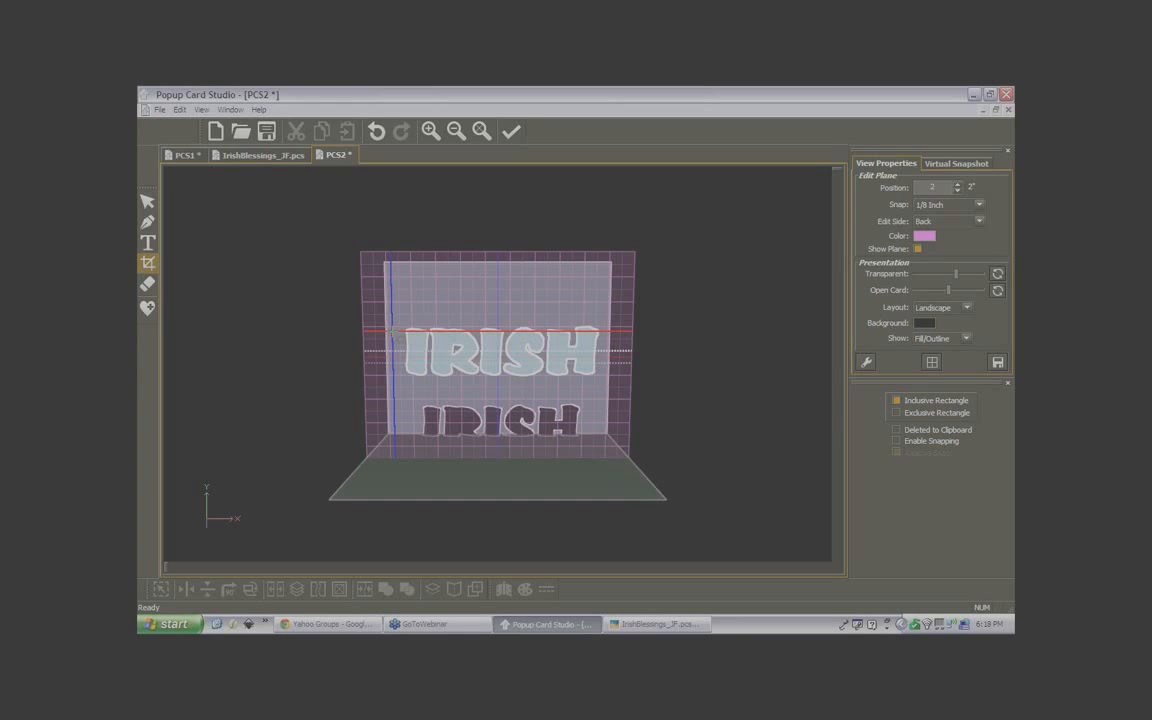
drag(390, 330, 629, 380)
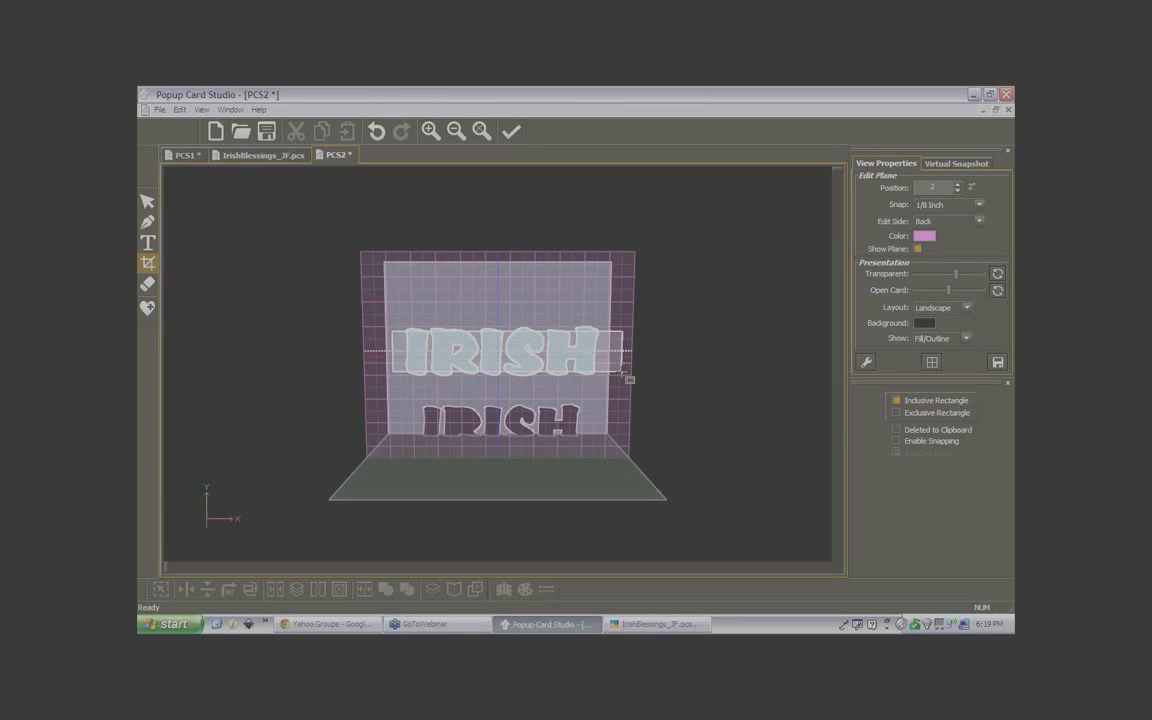
drag(622, 374, 622, 374)
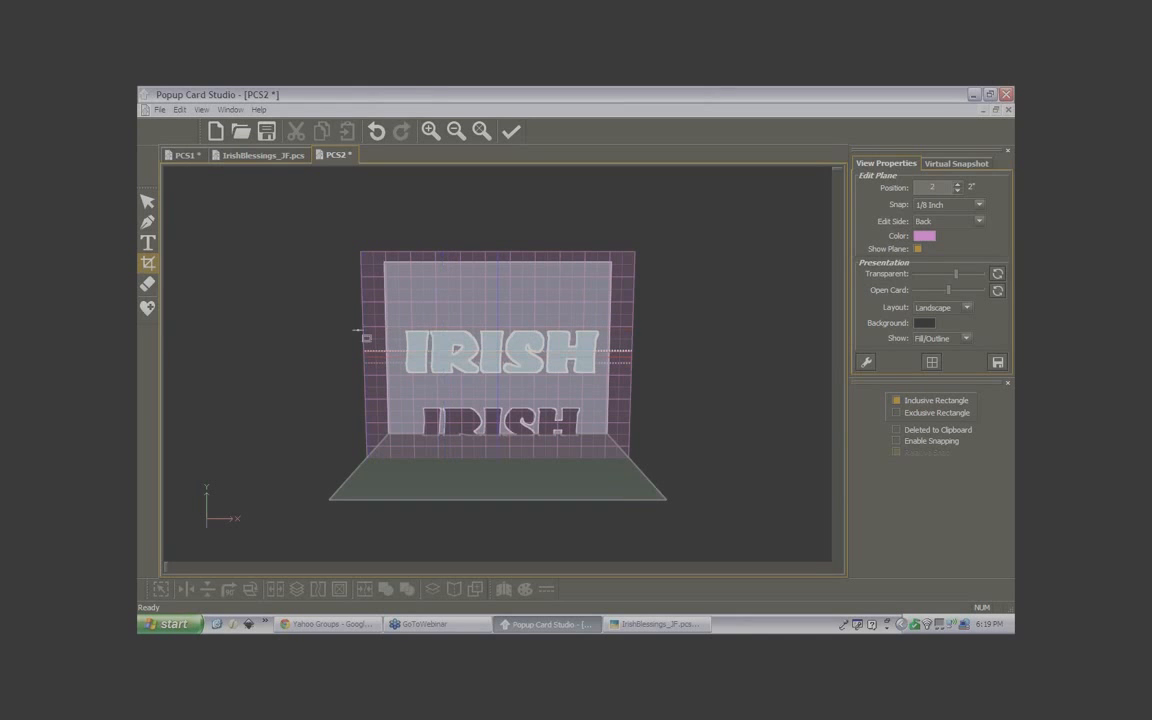
click(147, 204)
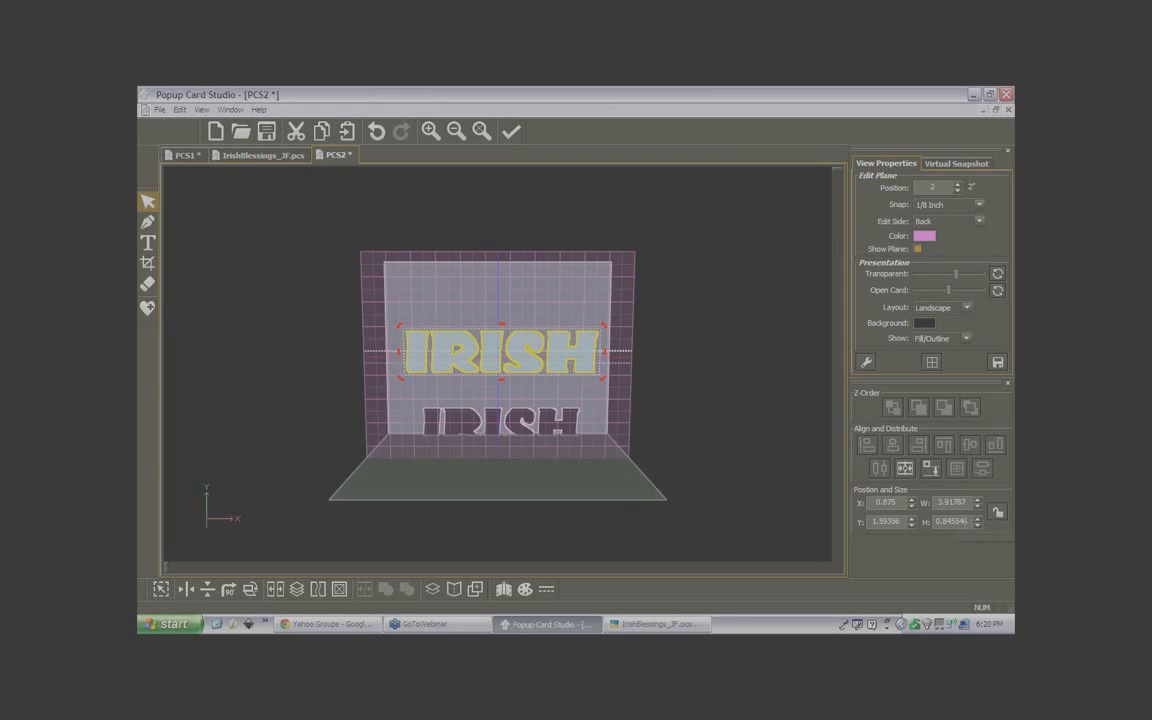
Resize the IRISH lettering to 5 wide and 4 high, and center it horizontally on the card, aligned to the bottom plane
drag(969, 522, 934, 522)
drag(970, 503, 931, 502)
text(5)
key(Return)
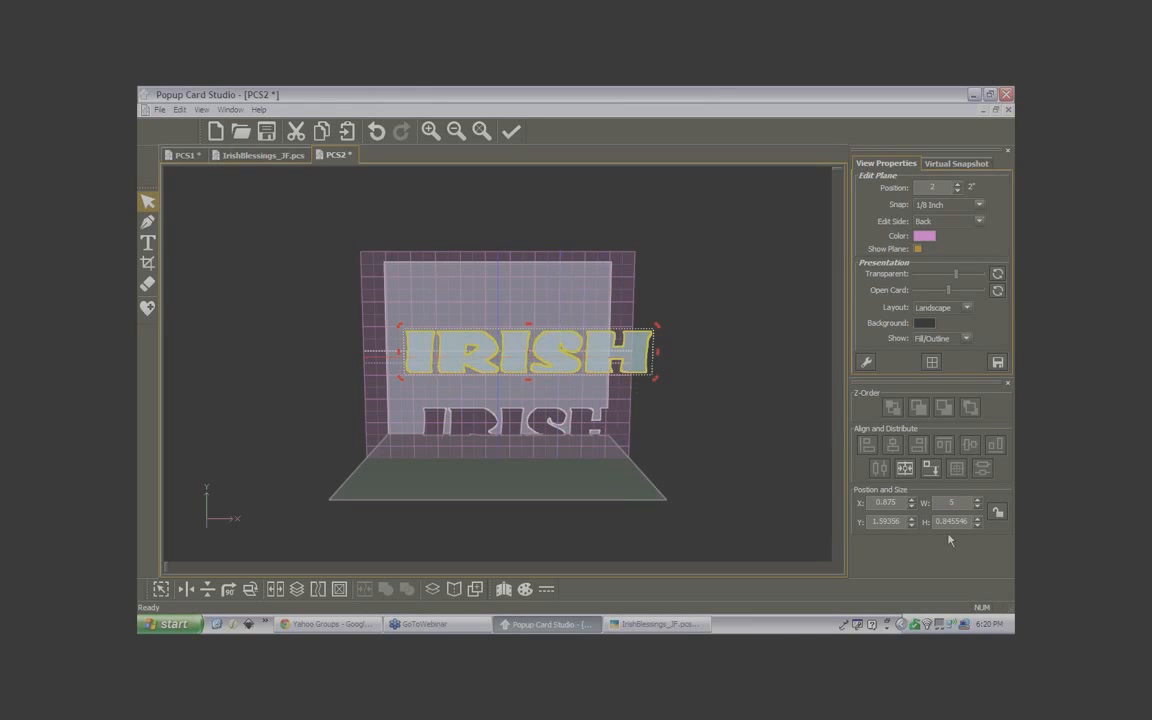
drag(970, 522, 912, 525)
text(4)
key(Return)
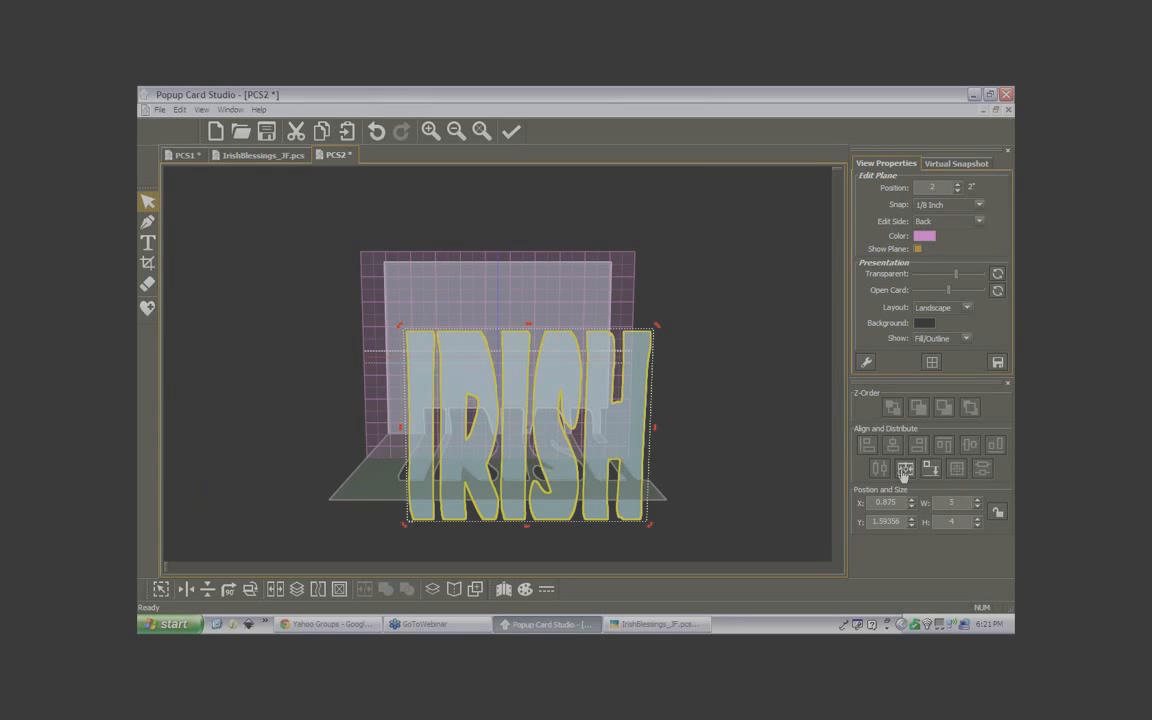
click(904, 468)
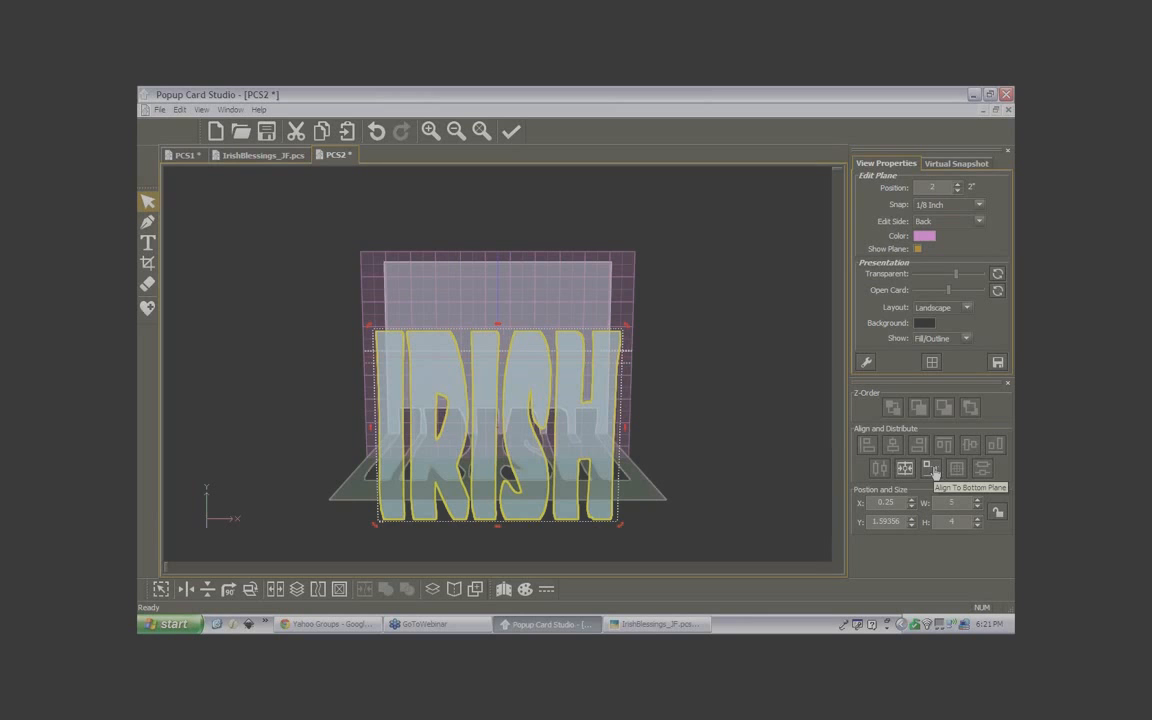
click(933, 470)
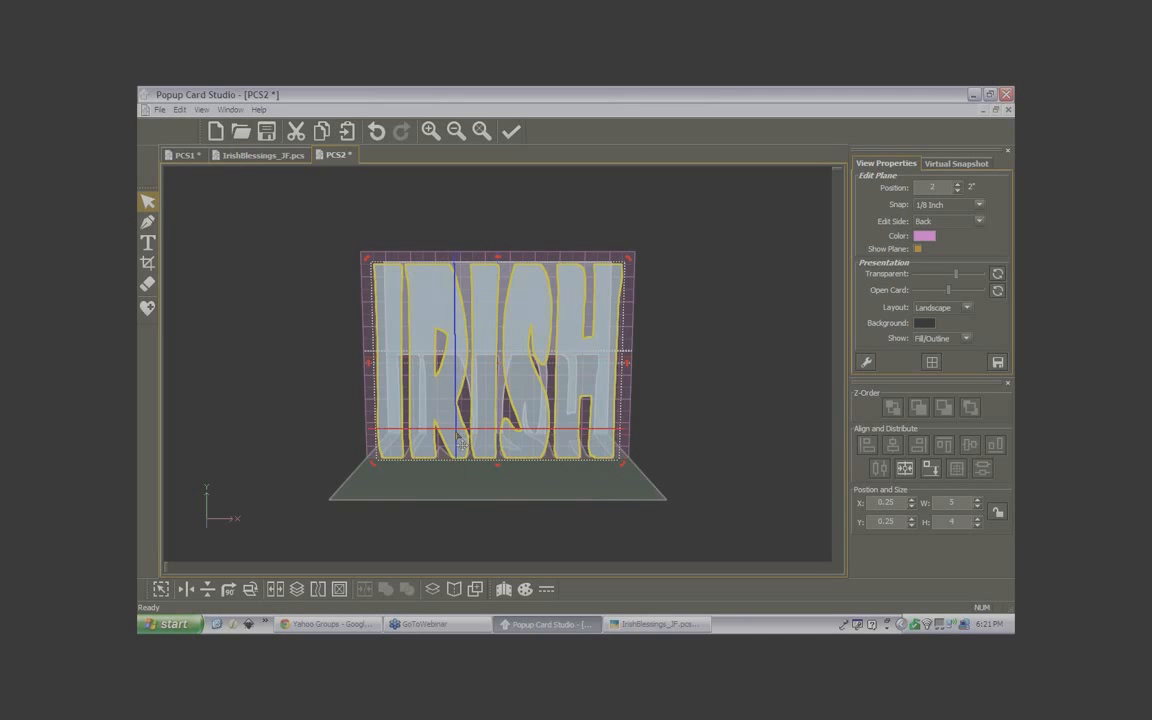
Examine the enlarged IRISH lettering from the side and check its cut and fold lines in the print preview
right_drag(463, 436, 530, 364)
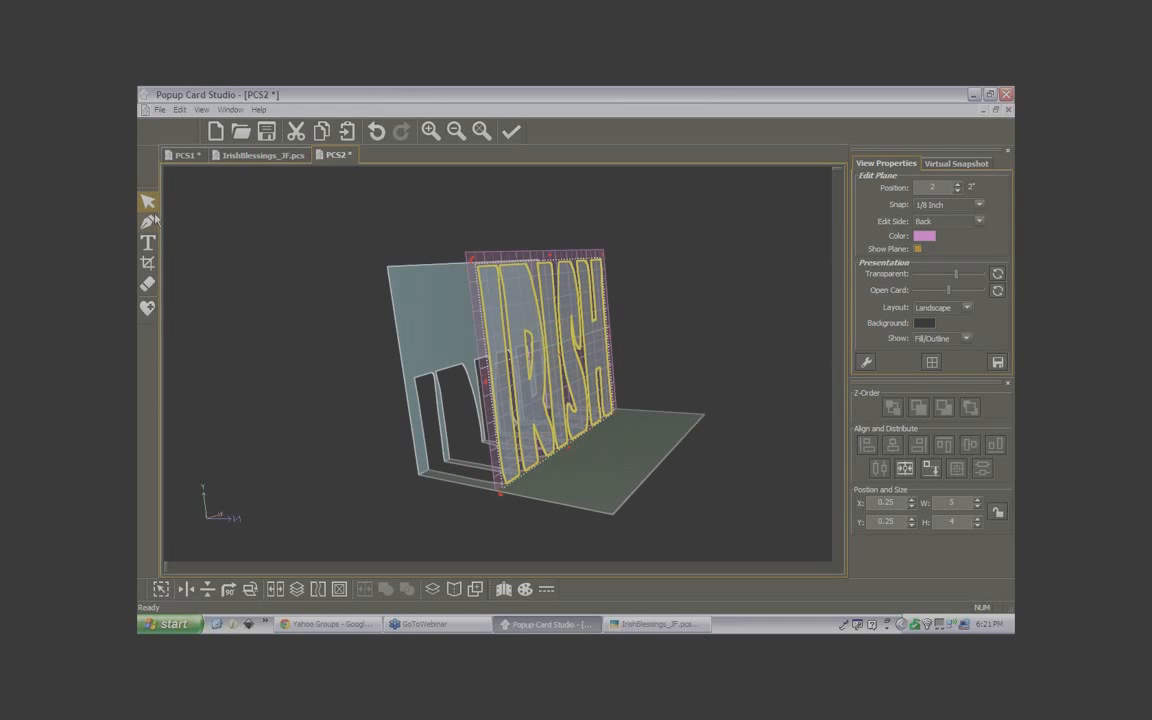
click(160, 111)
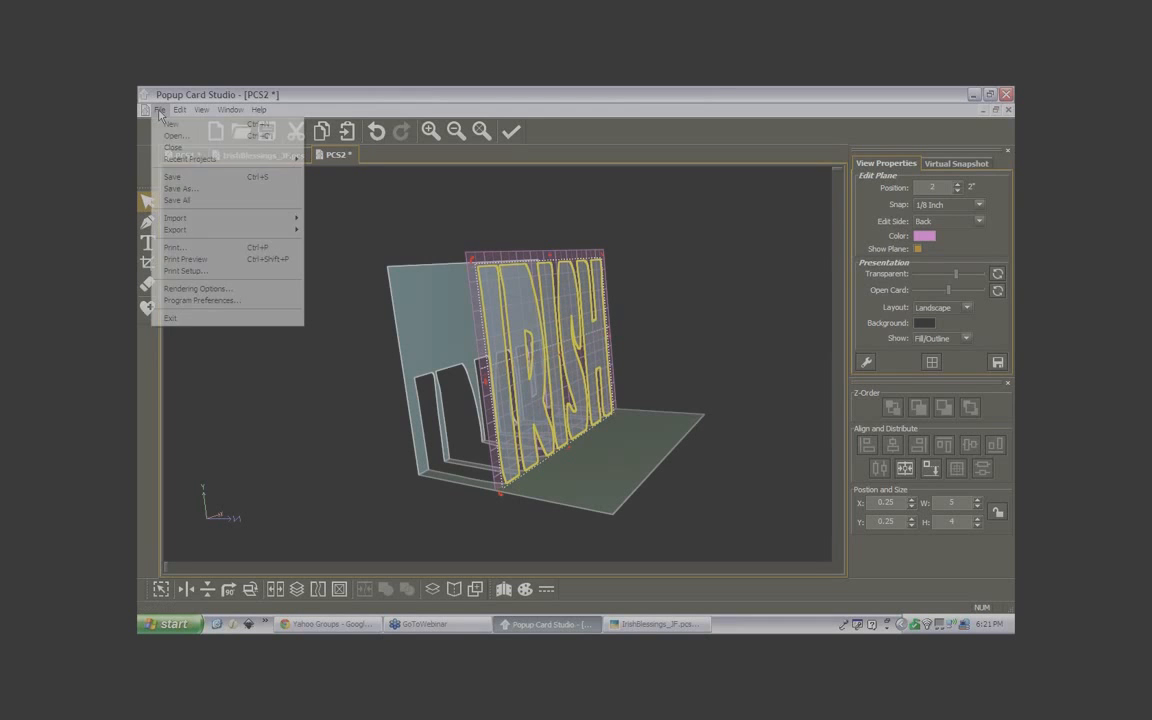
click(188, 260)
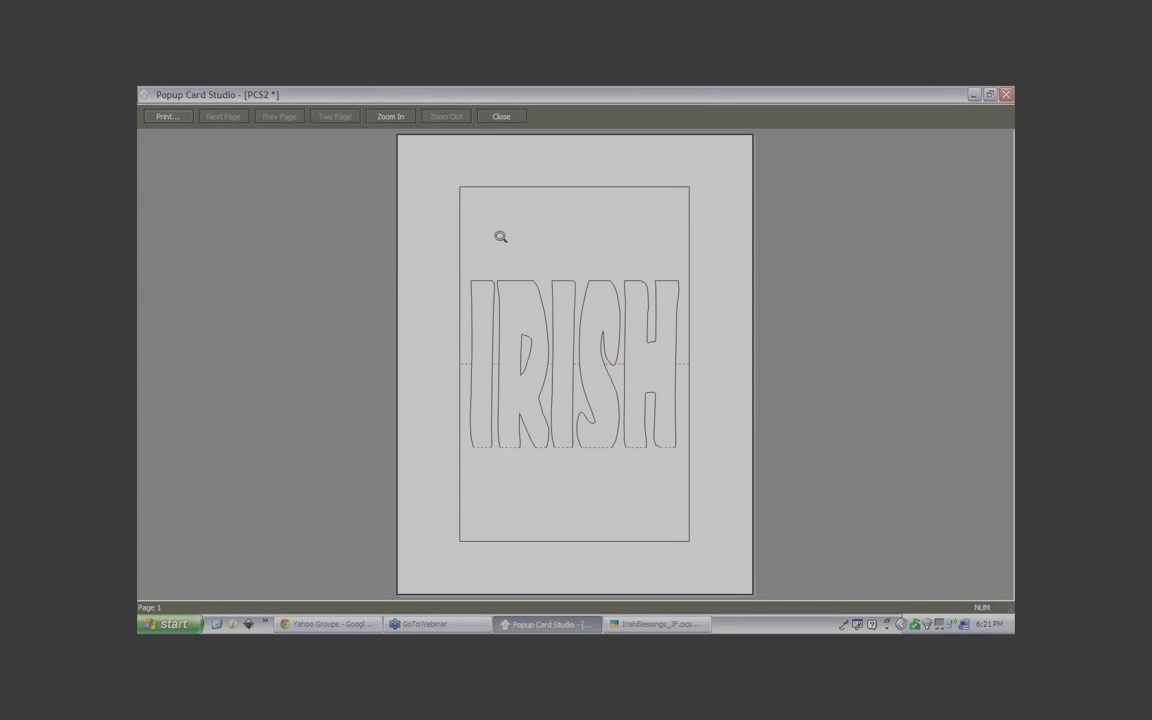
click(495, 119)
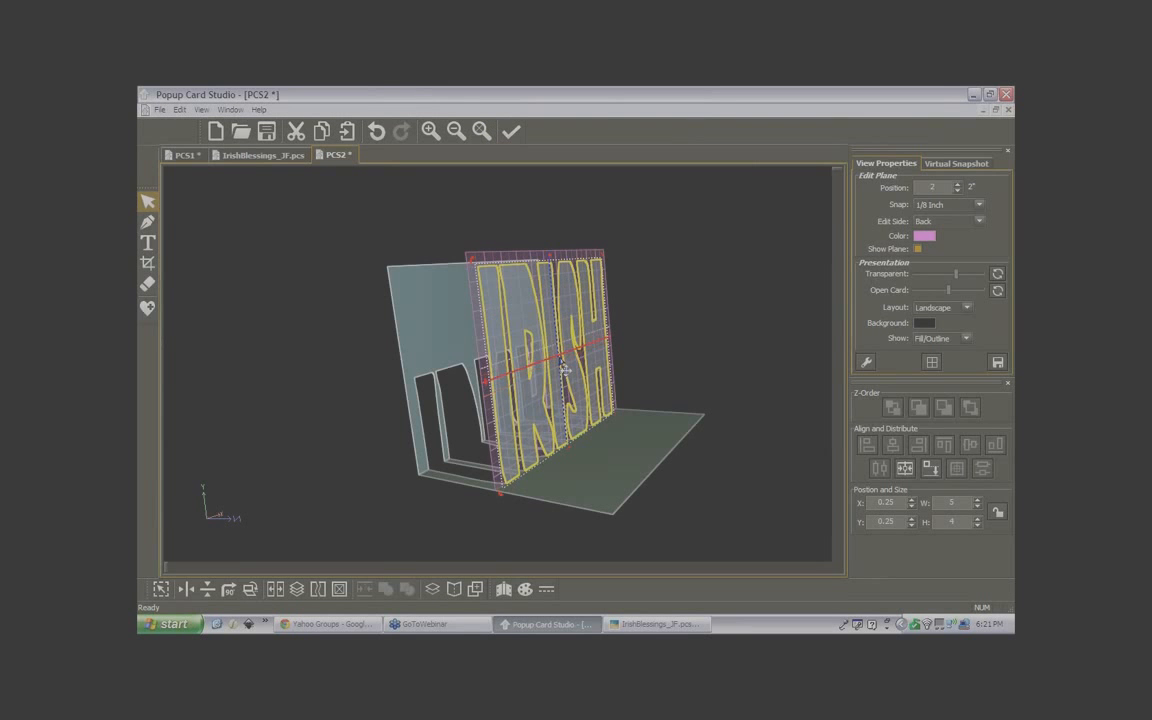
middle_drag(565, 370, 472, 405)
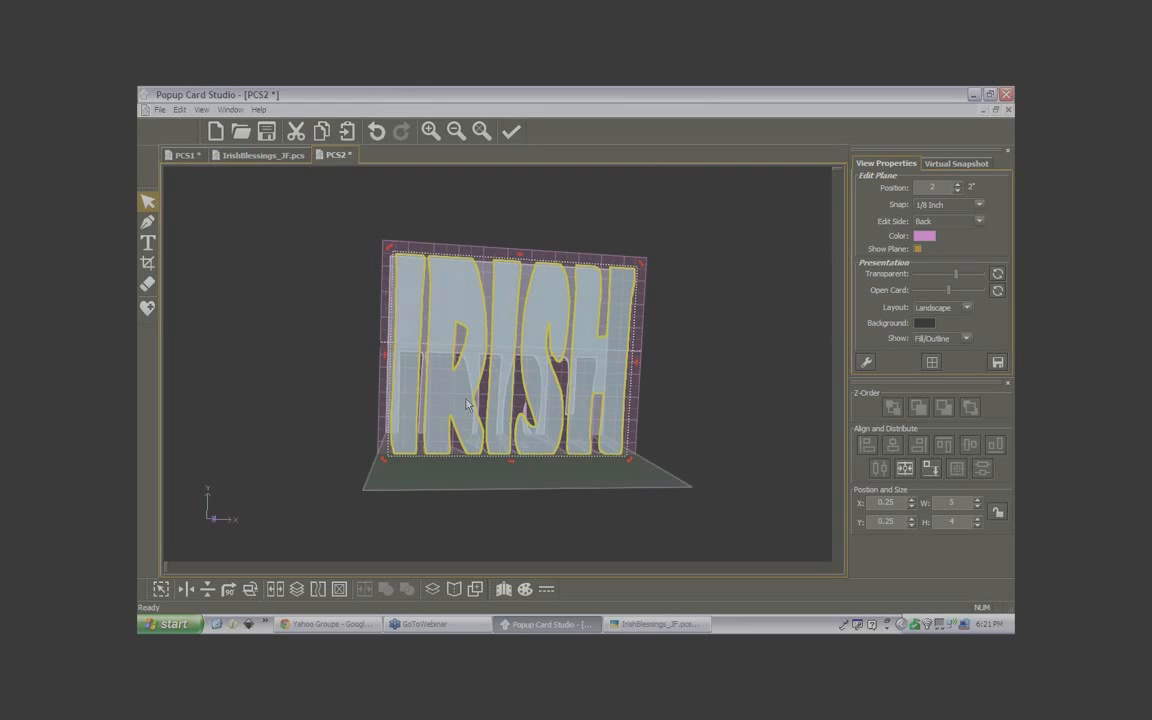
Fold the IRISH lettering to the Side Layer (Back) with Clip Folded Shapes enabled
click(480, 133)
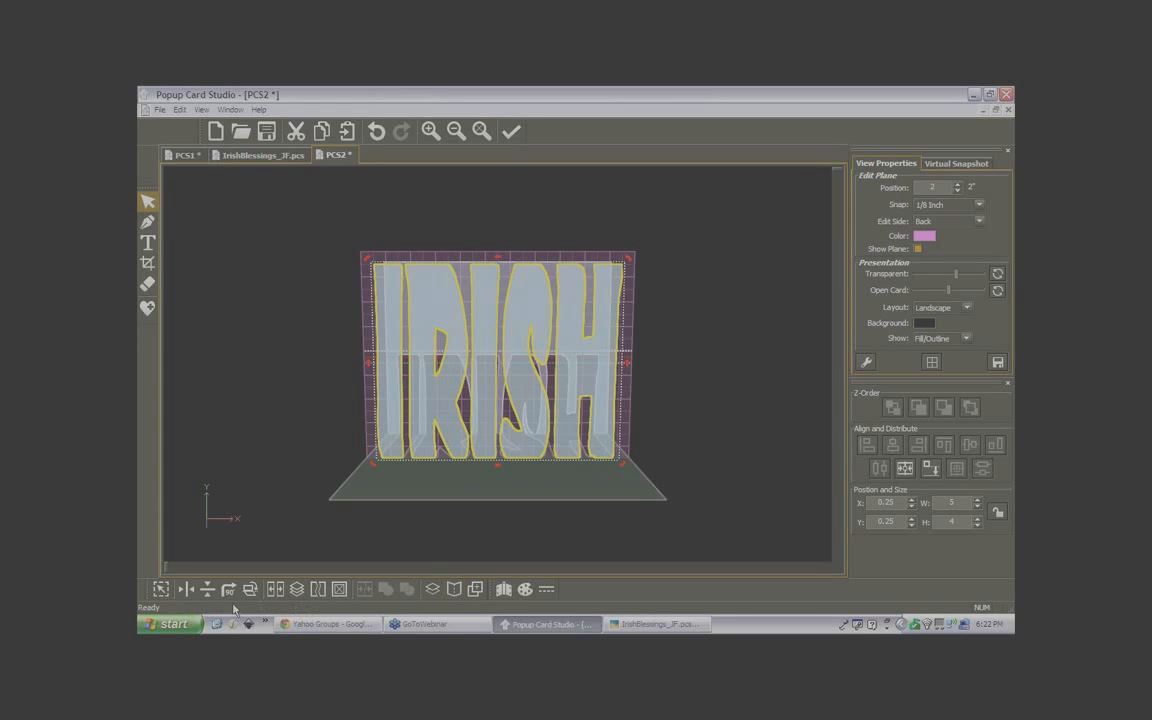
click(454, 591)
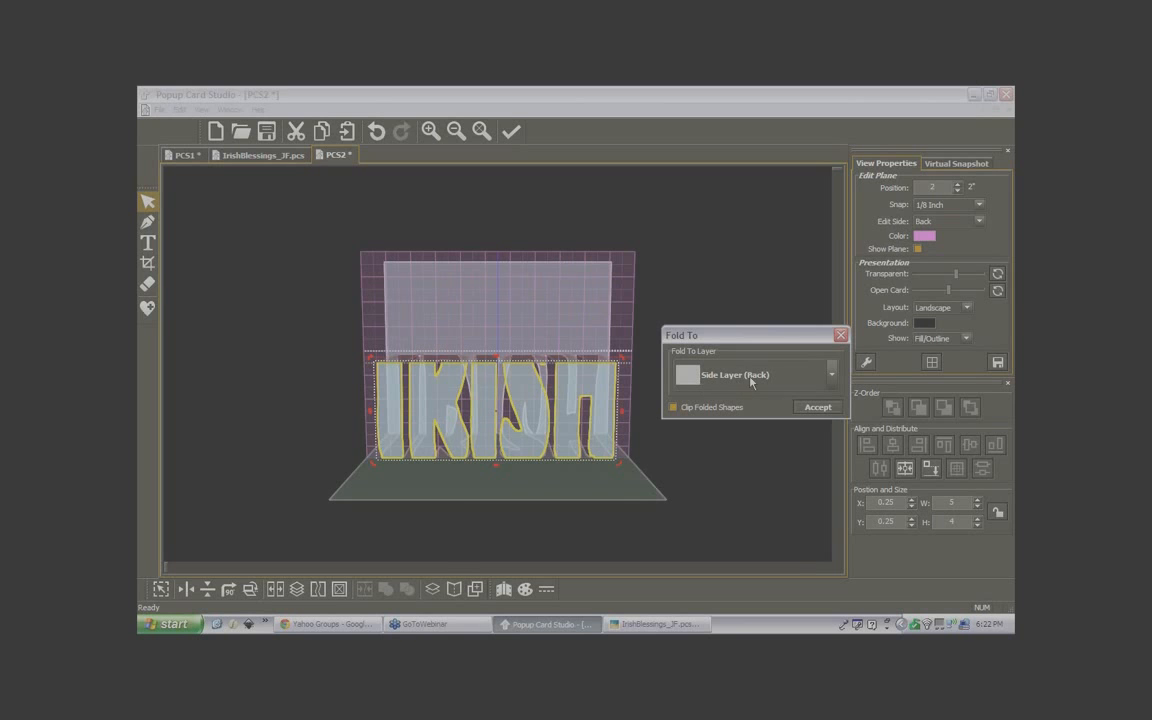
click(833, 377)
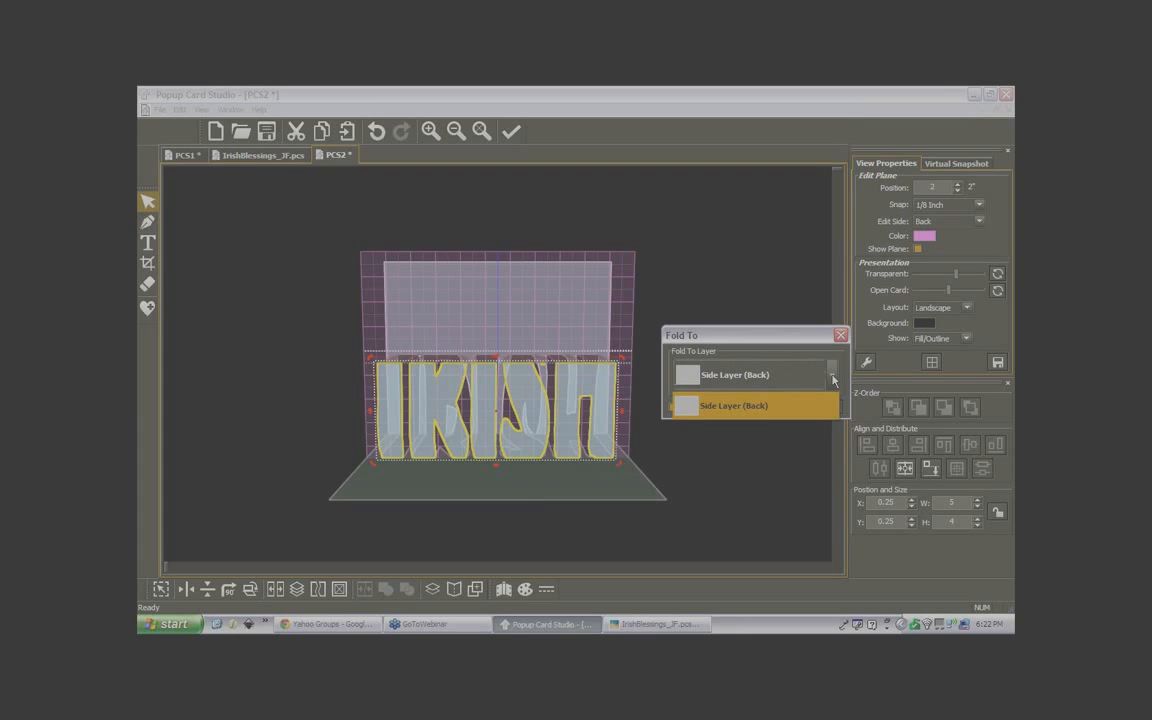
click(833, 377)
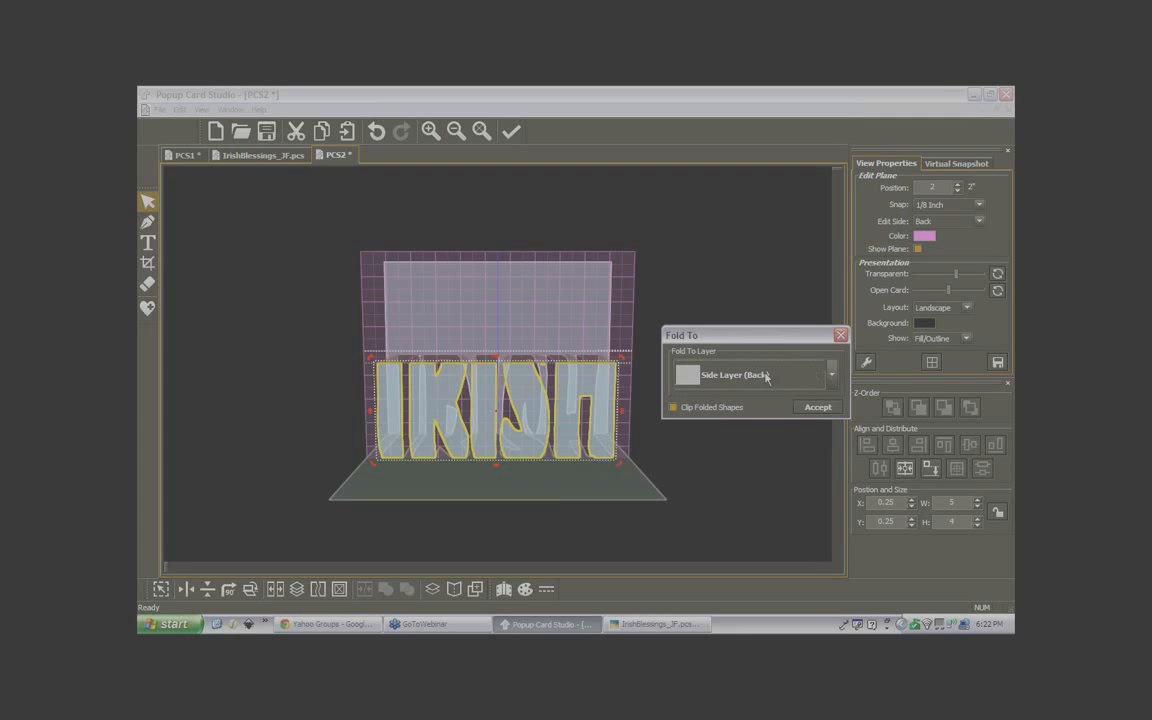
click(833, 378)
click(833, 378)
click(818, 408)
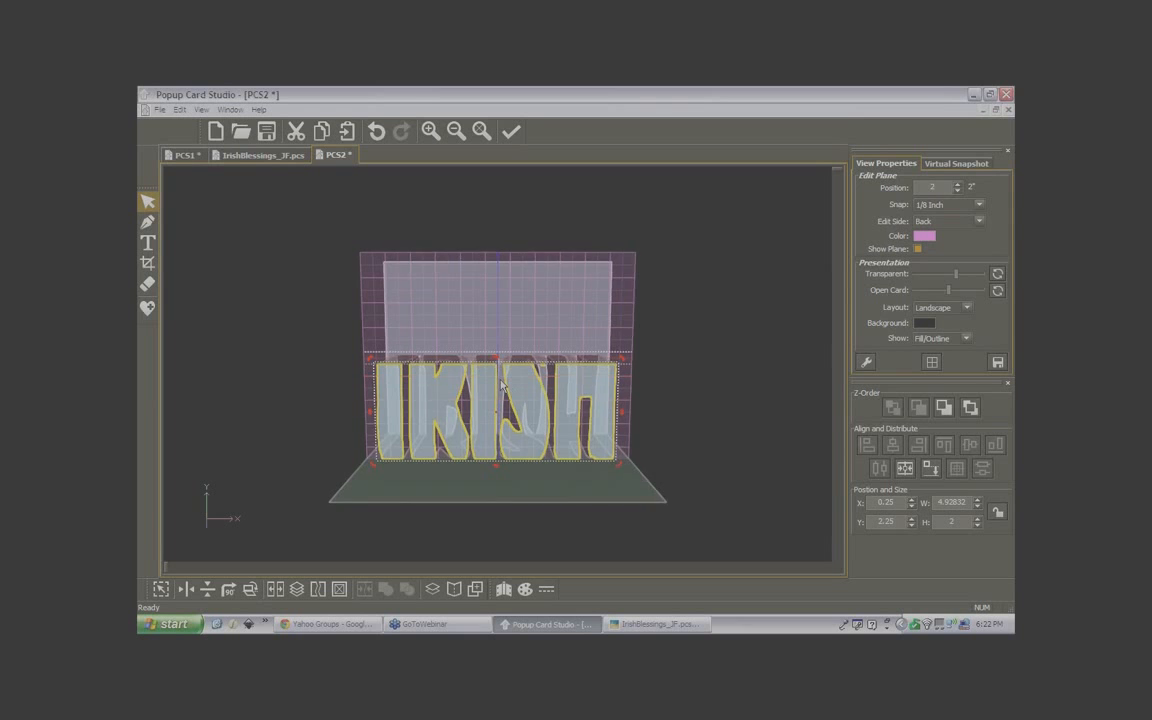
Inspect the folded IRISH lettering from several angles and check its fold lines in the print preview
scroll(502, 414, up, 4)
scroll(502, 414, up, 2)
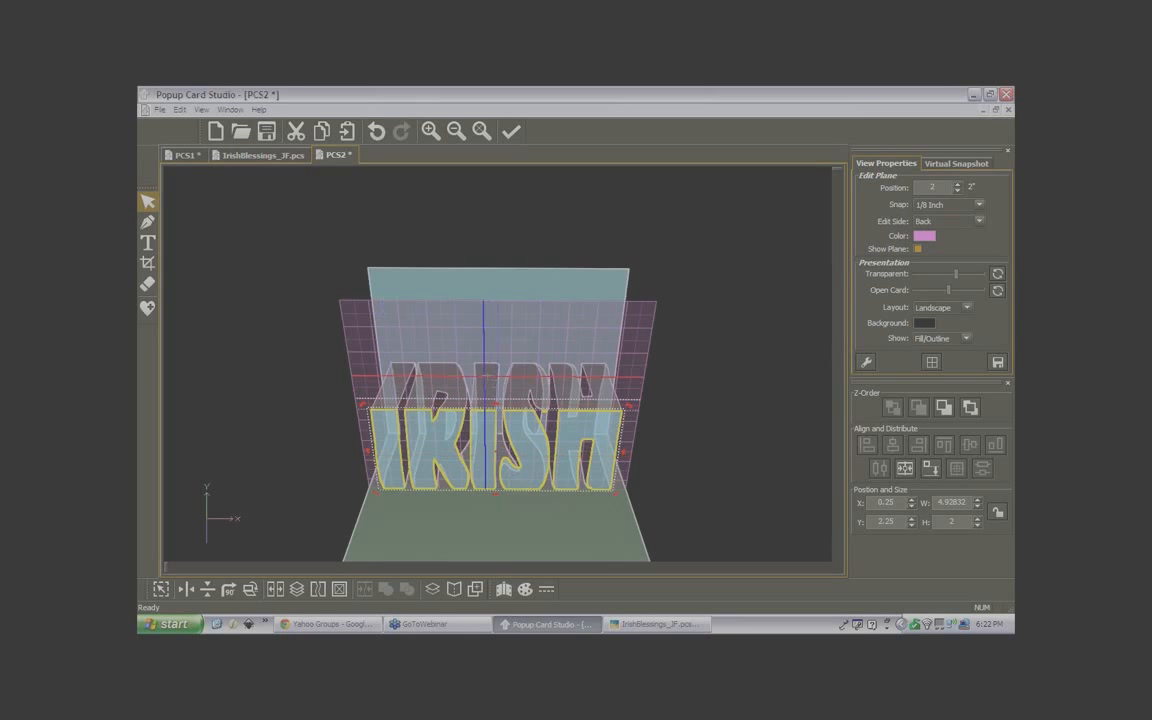
click(485, 377)
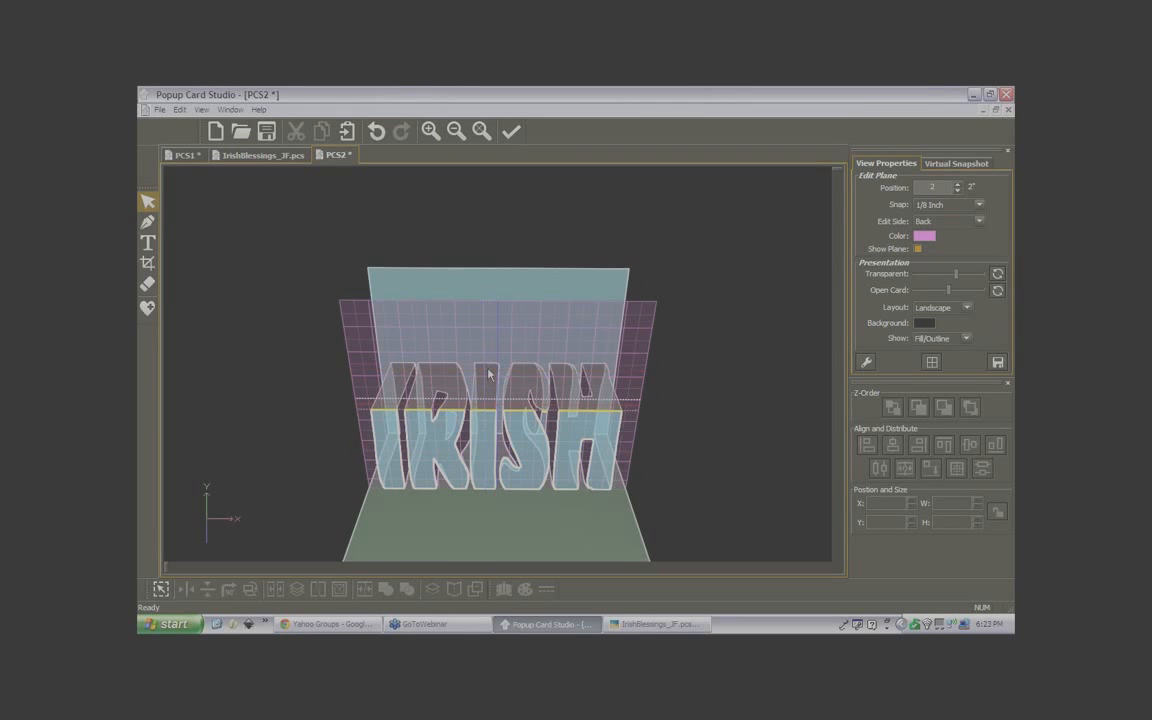
middle_drag(490, 374, 484, 340)
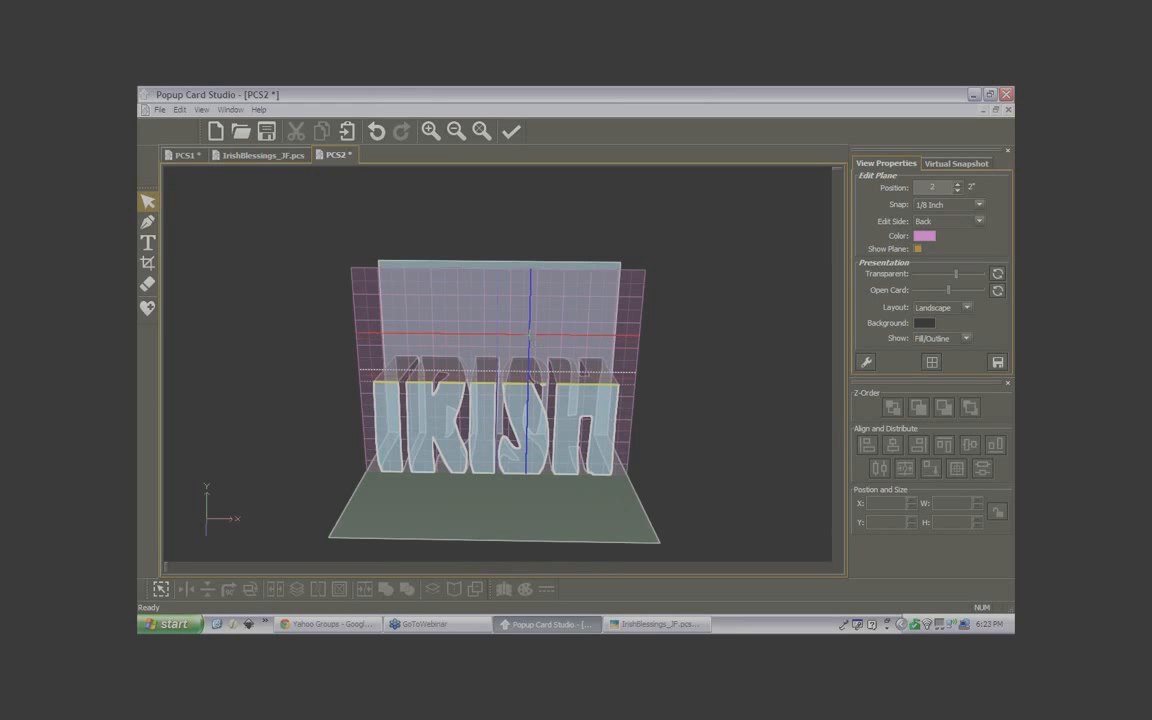
middle_drag(518, 326, 518, 366)
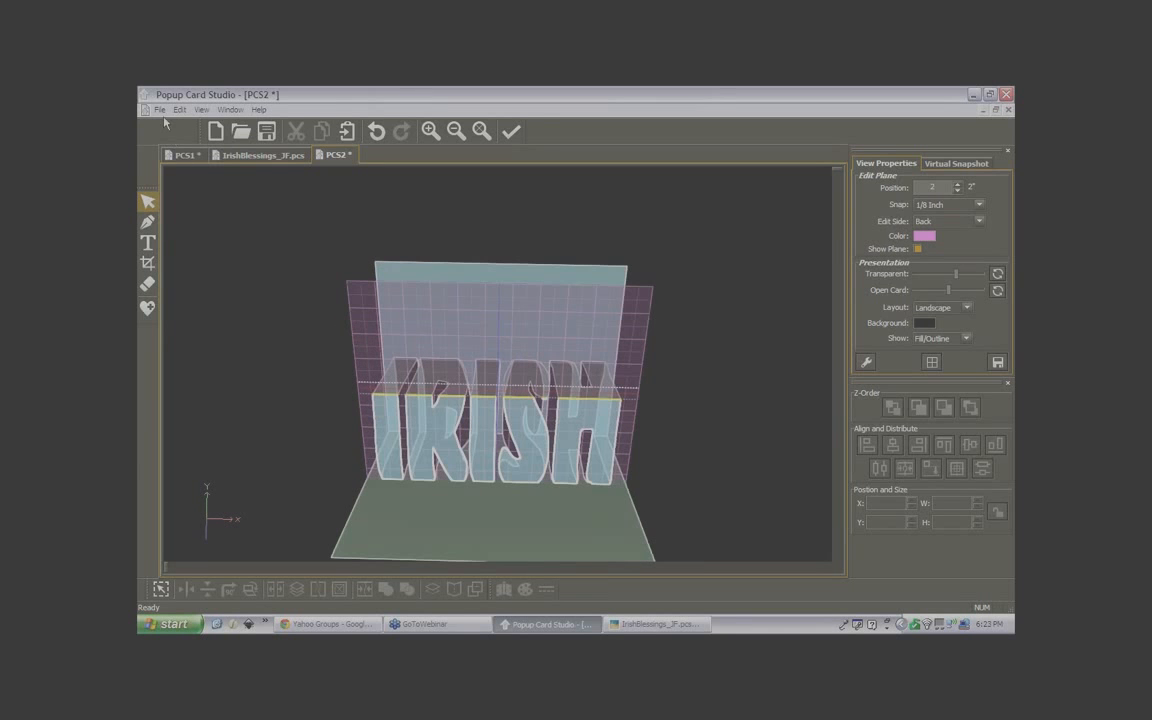
click(159, 110)
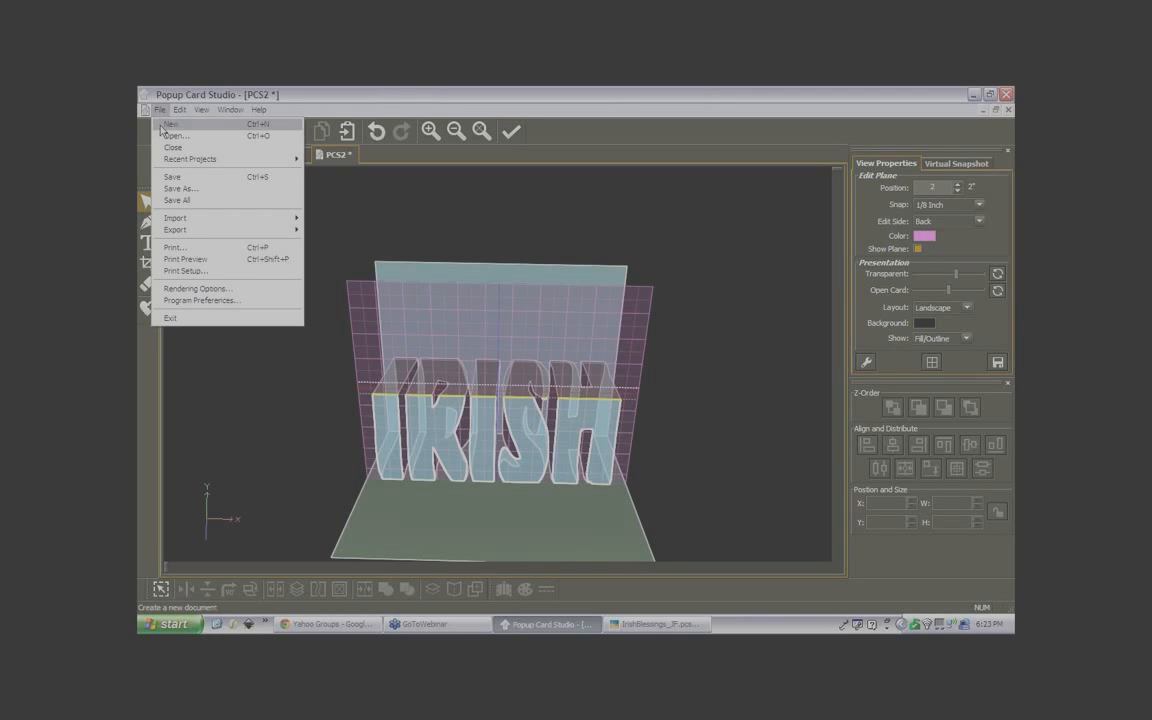
click(187, 262)
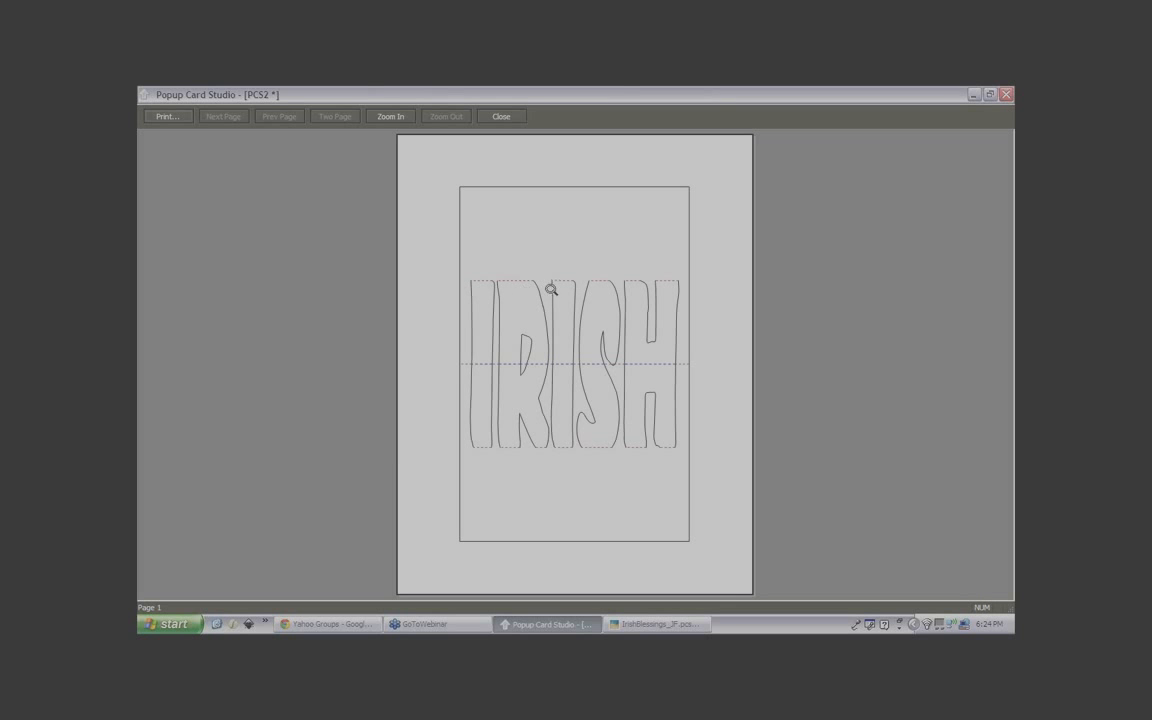
click(501, 117)
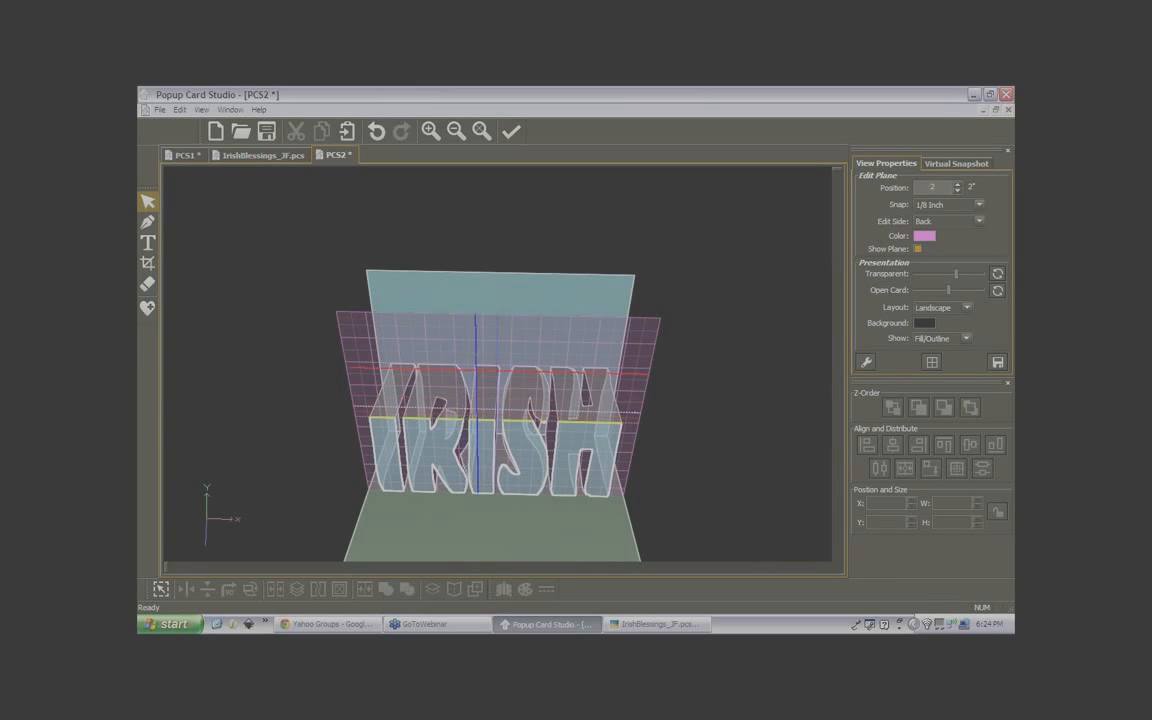
Select the top faces of the folded IRISH lettering and lower the bottom edit plane to position 0
click(482, 132)
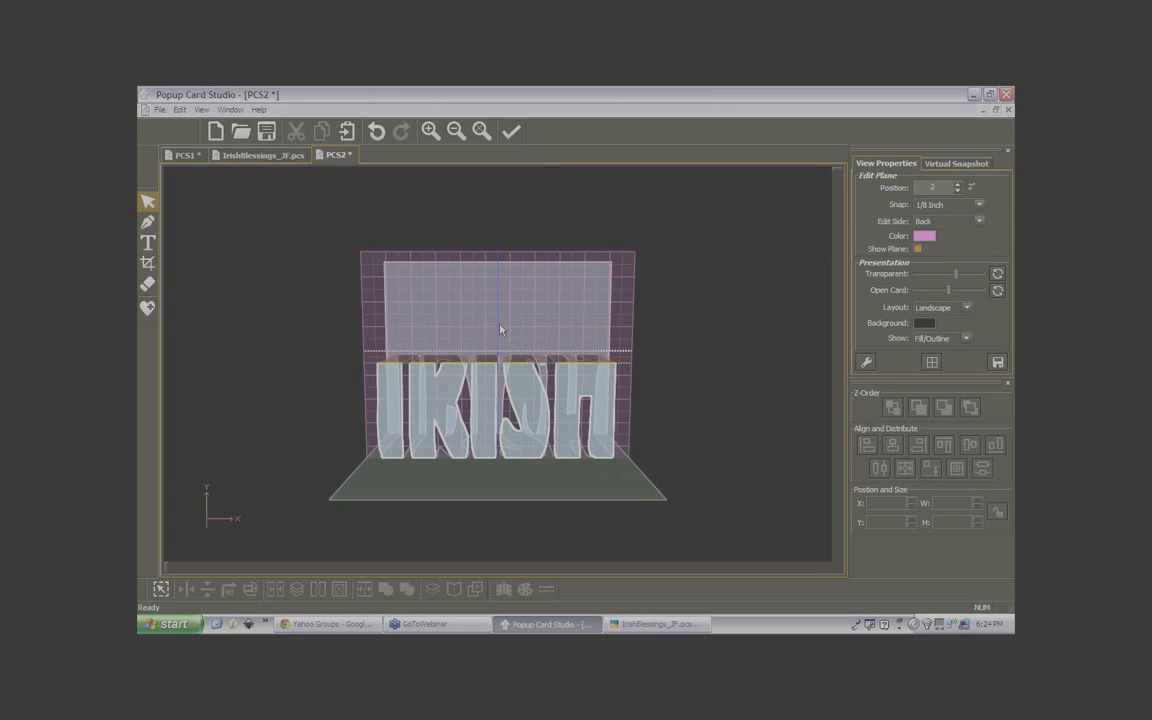
middle_drag(500, 324, 500, 371)
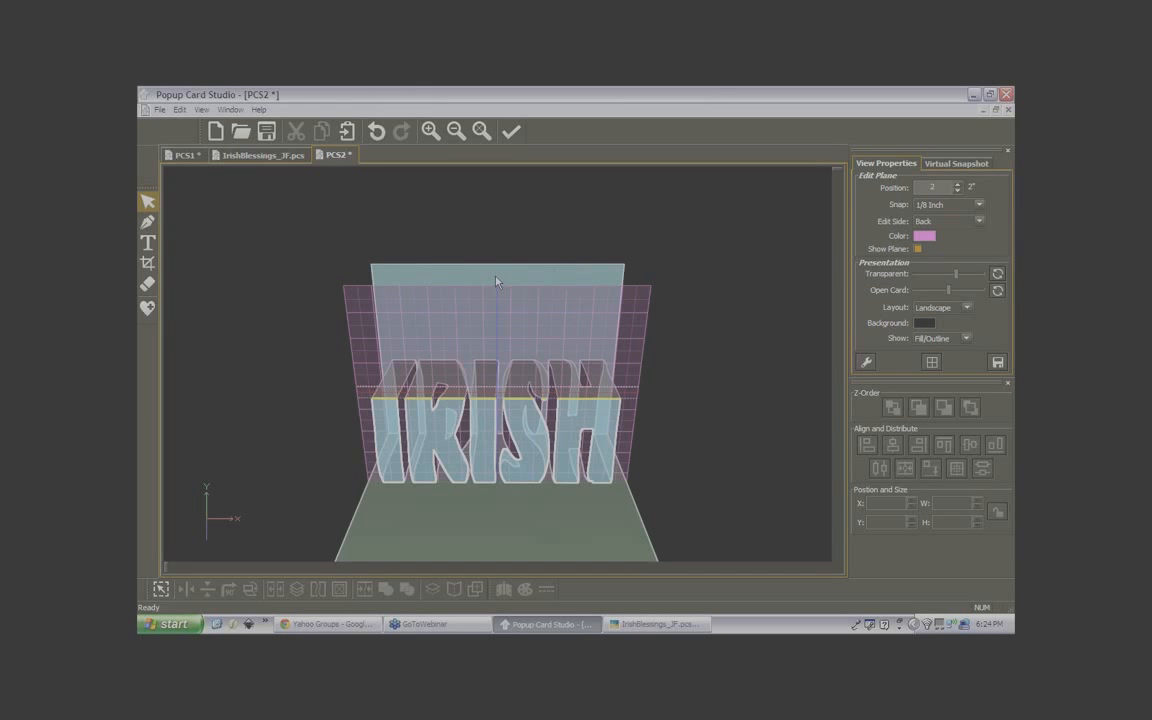
middle_drag(496, 281, 517, 246)
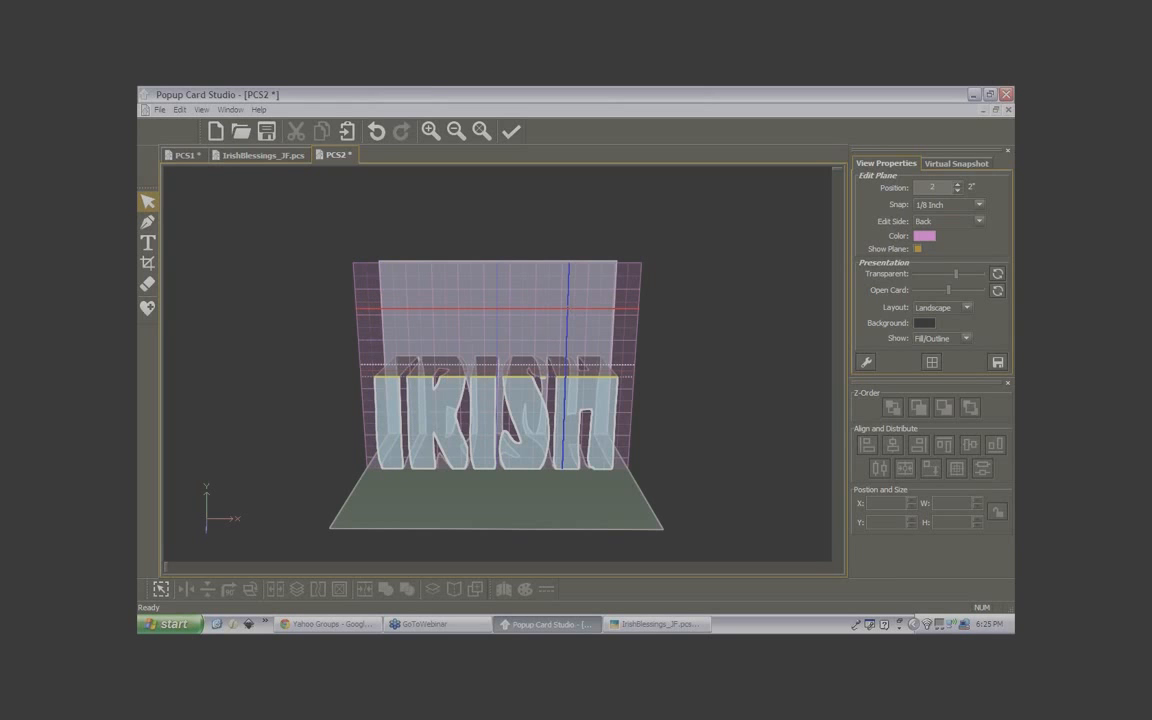
click(486, 362)
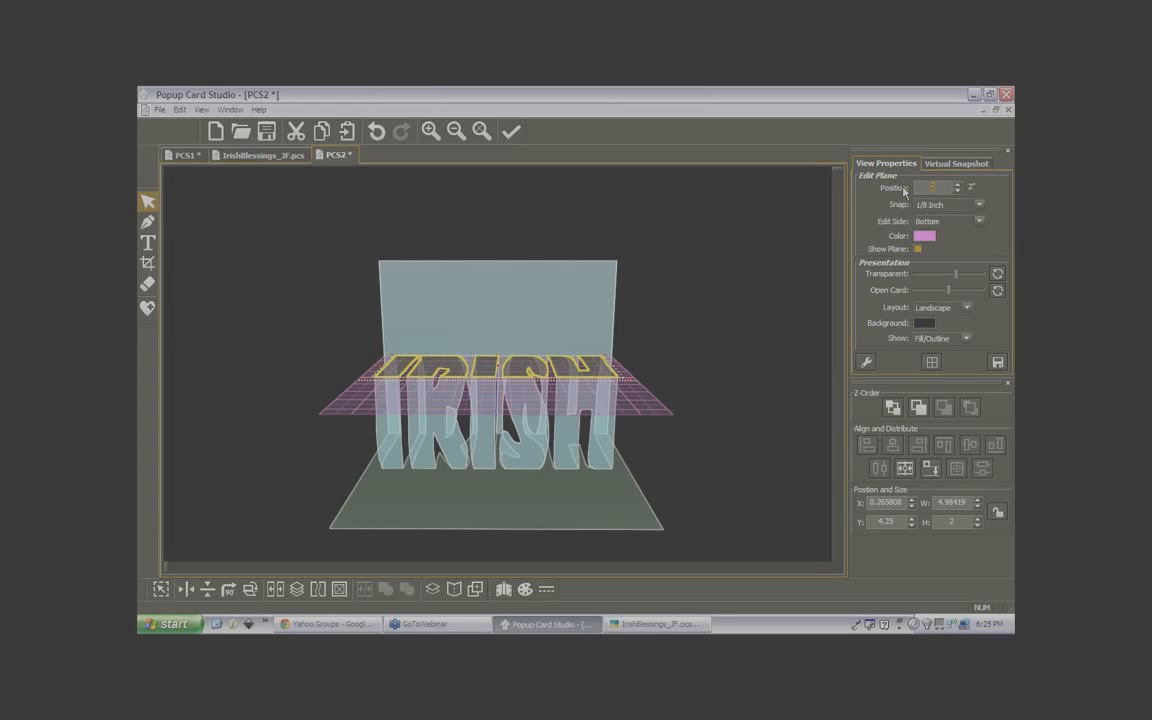
key(Return)
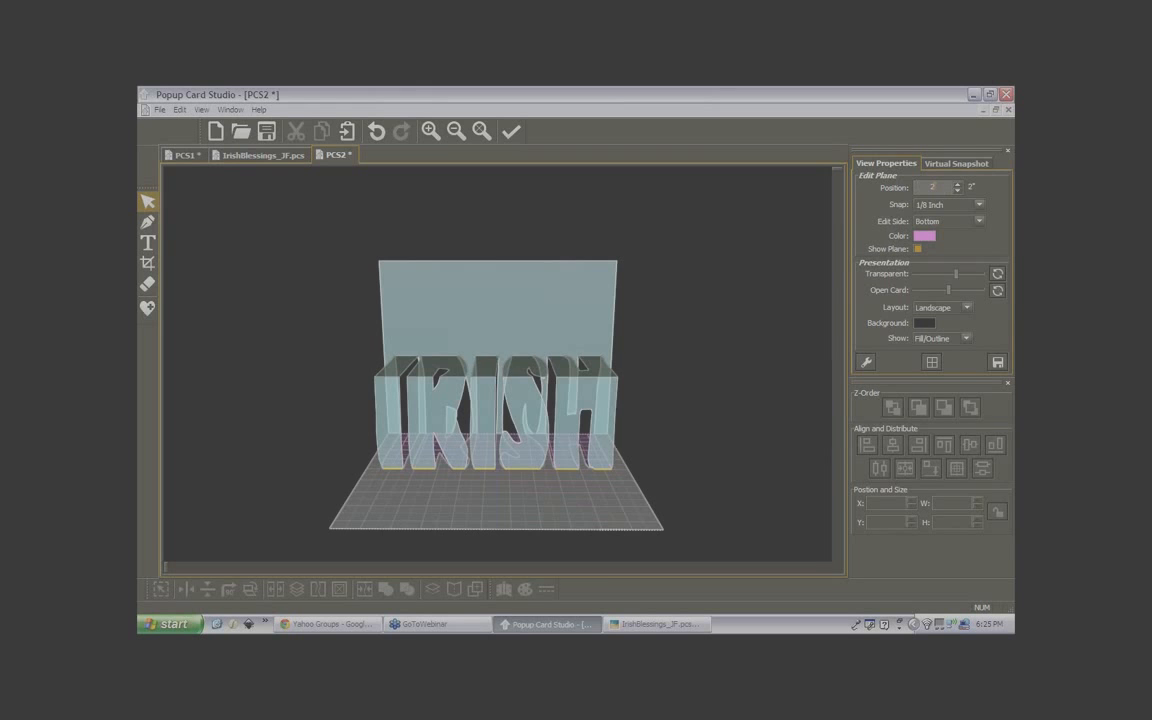
key(Return)
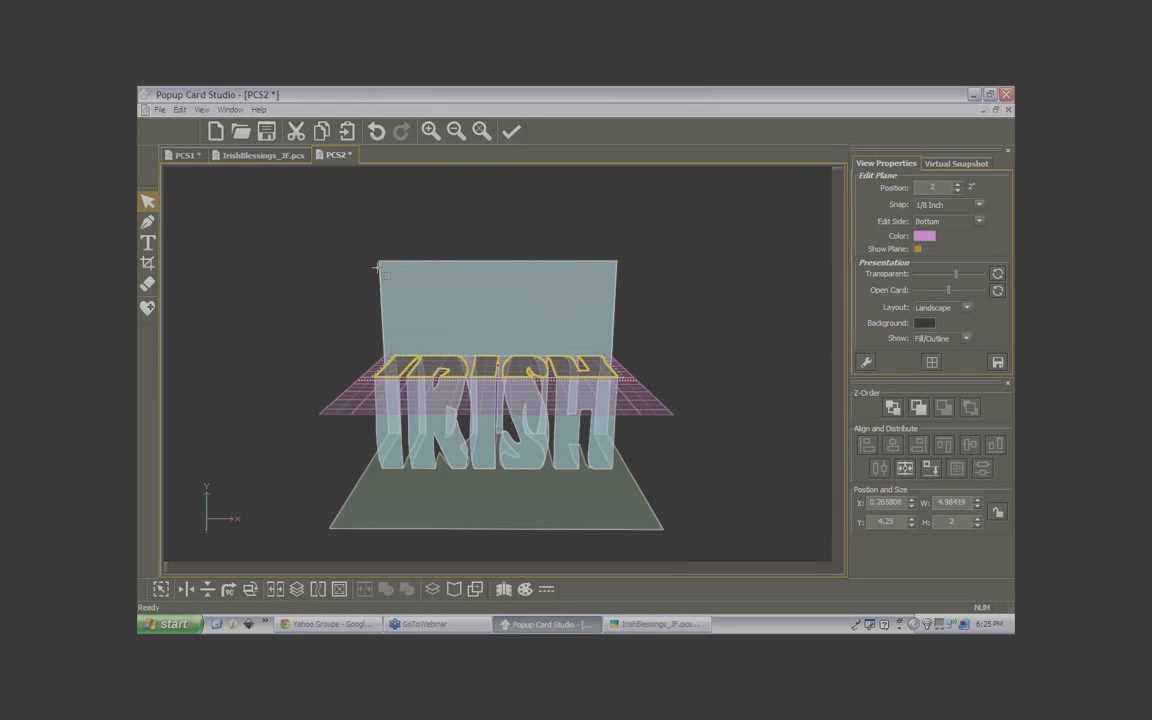
scroll(378, 267, down, 16)
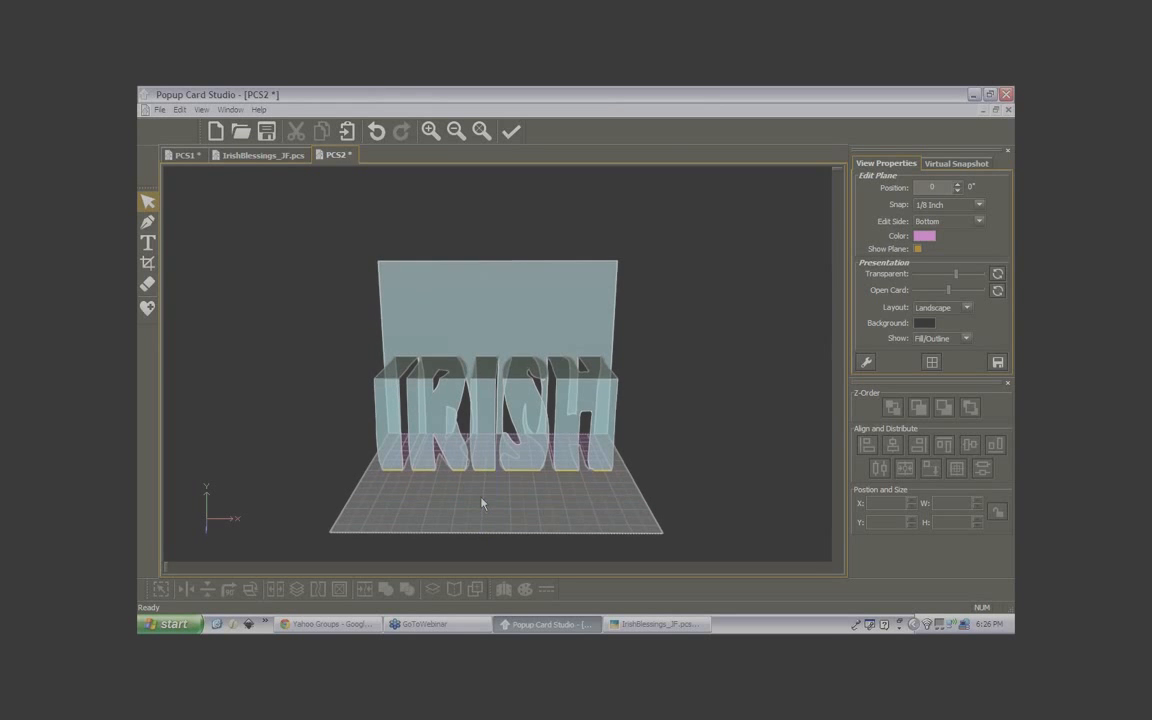
Add the text BLESSINGS in 1-inch Accent SF with Uppercase on the card's floor in front of IRISH, and select it
middle_drag(481, 497, 521, 515)
scroll(521, 502, up, 1)
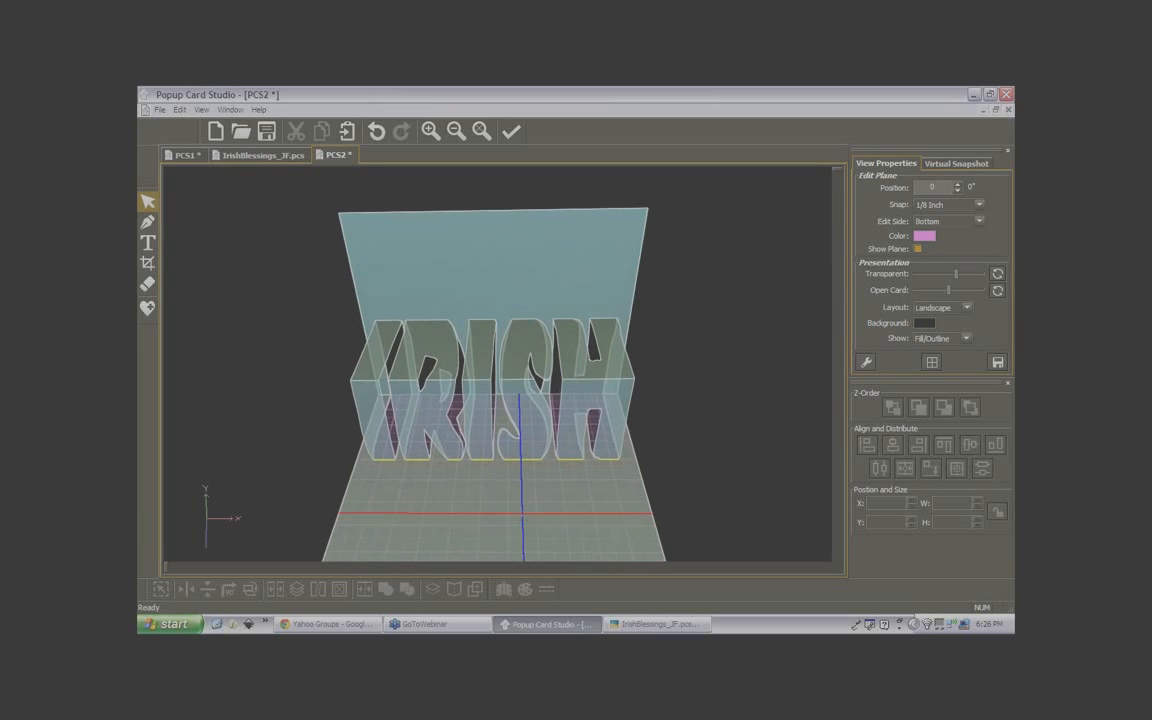
click(149, 242)
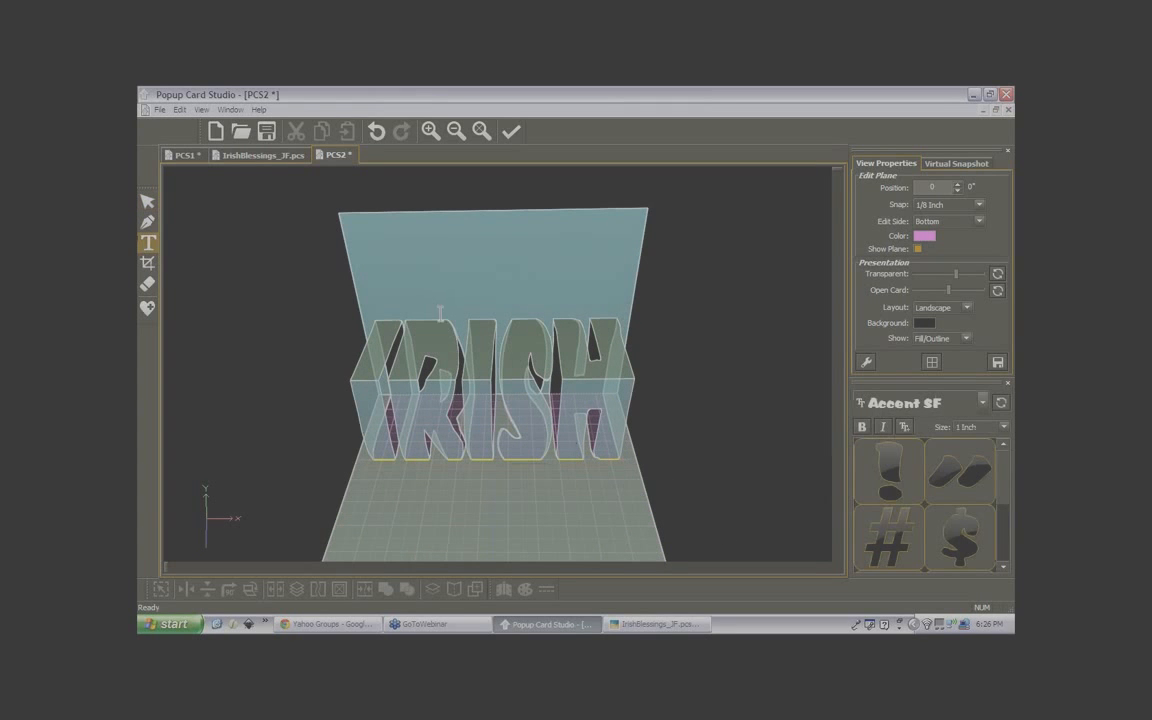
click(379, 507)
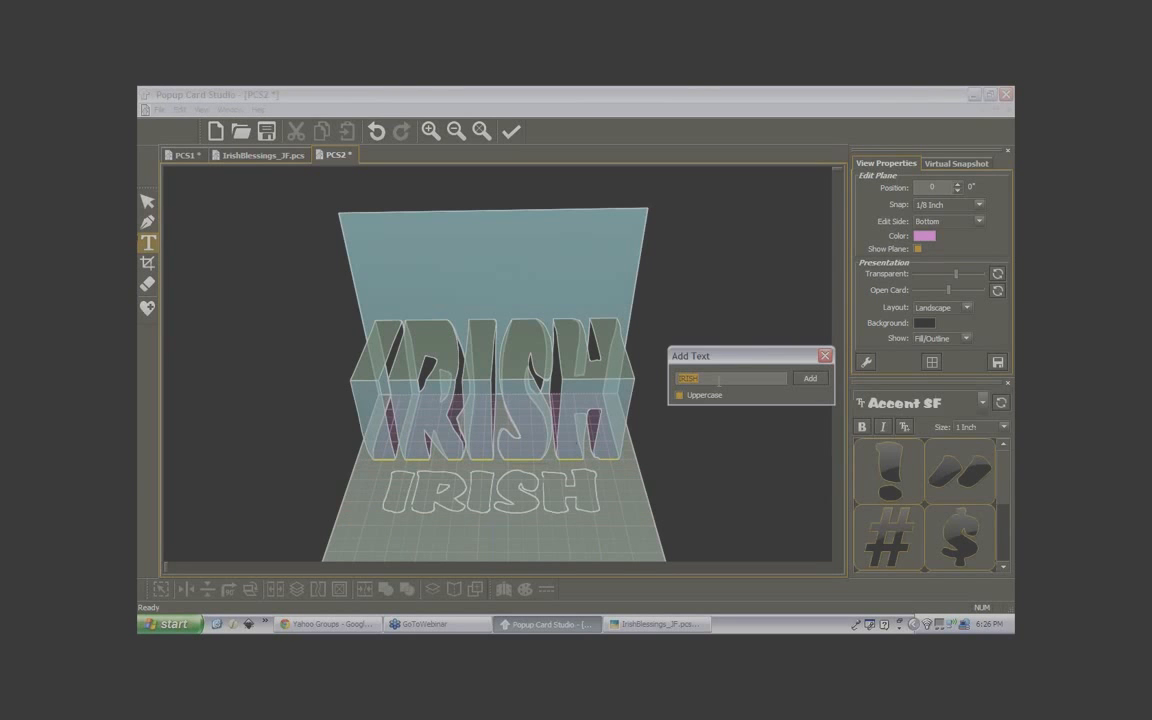
text(BLESSING)
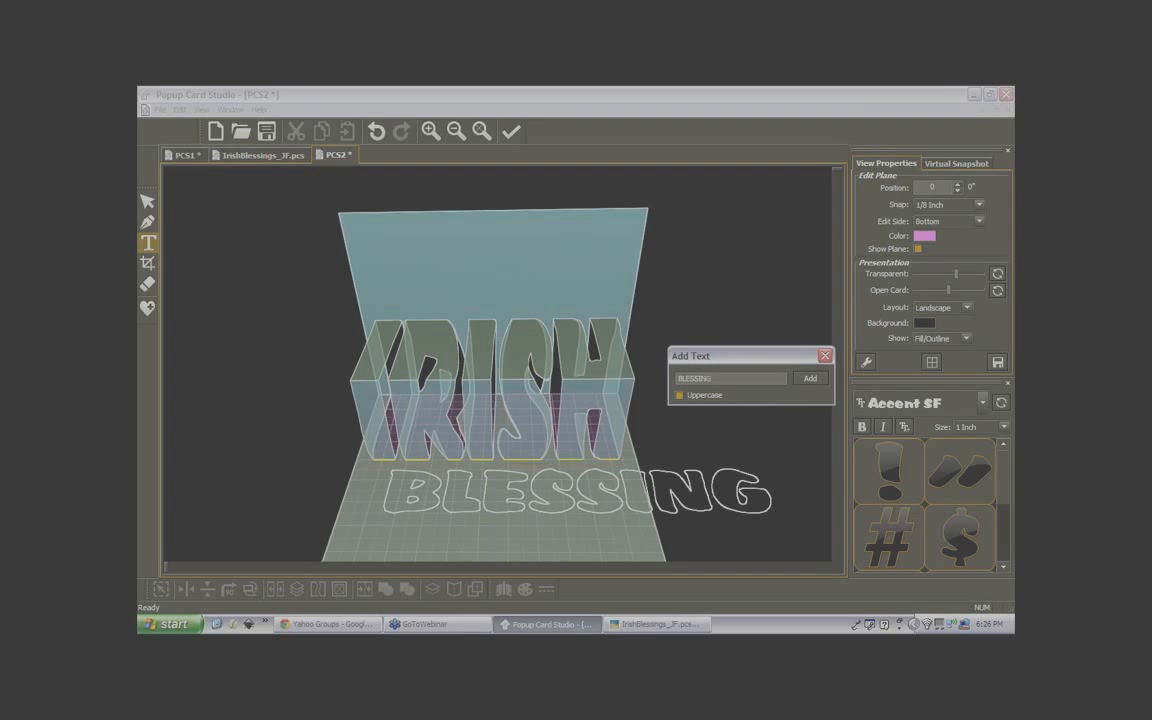
text(S)
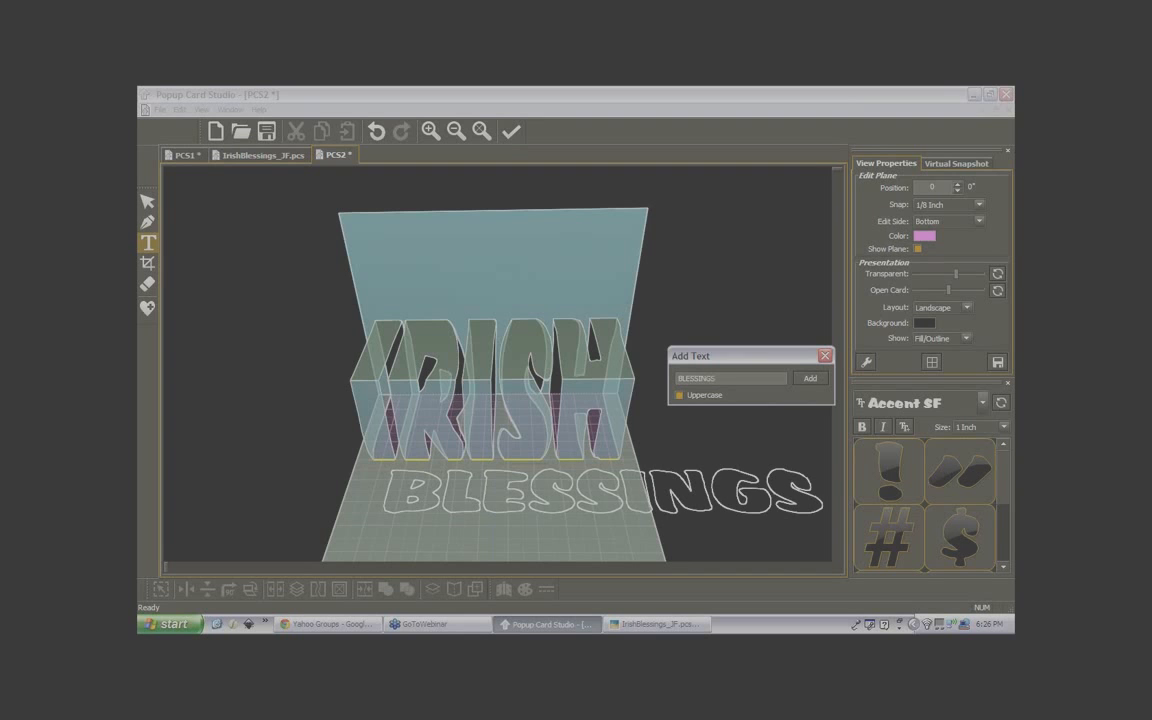
click(808, 376)
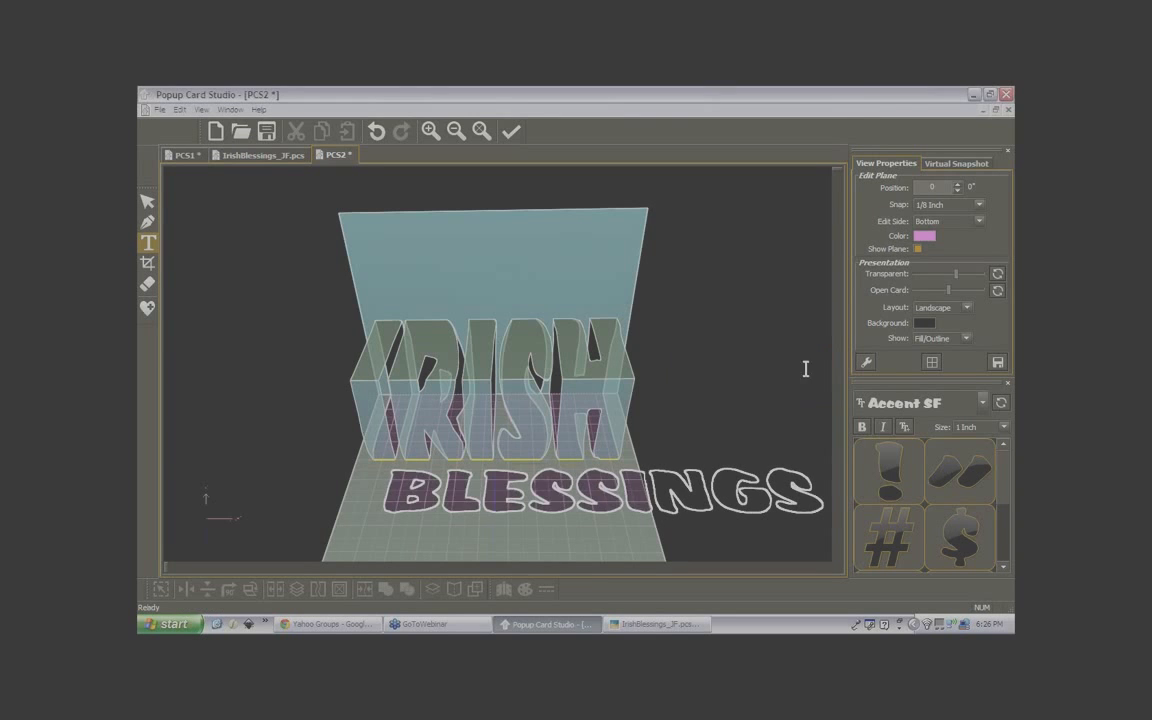
click(147, 204)
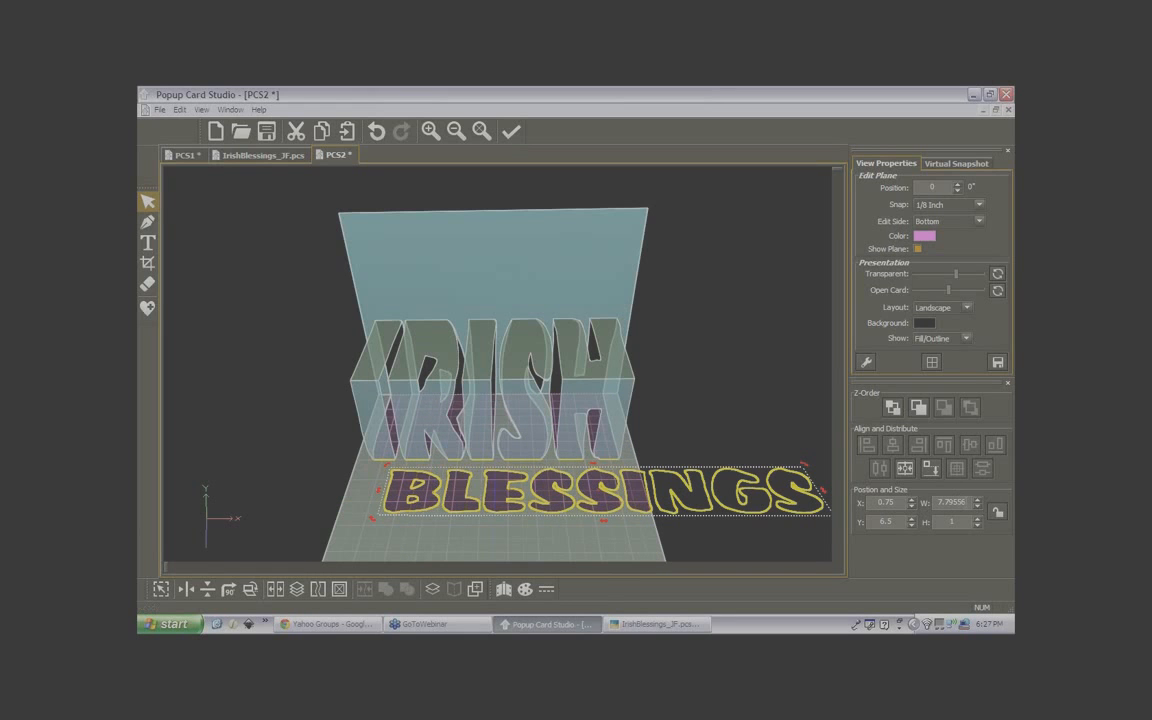
Set the BLESSINGS text's width to 5 and centre it horizontally on the card's floor
double_click(938, 503)
text(5)
key(Return)
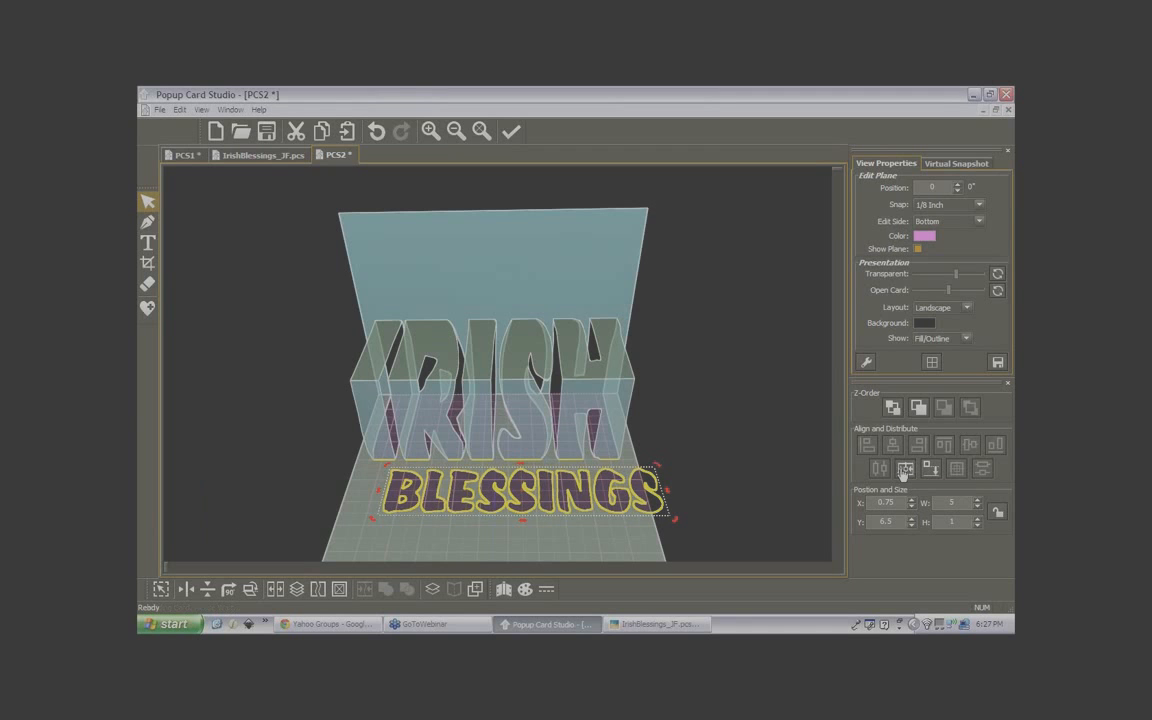
click(904, 469)
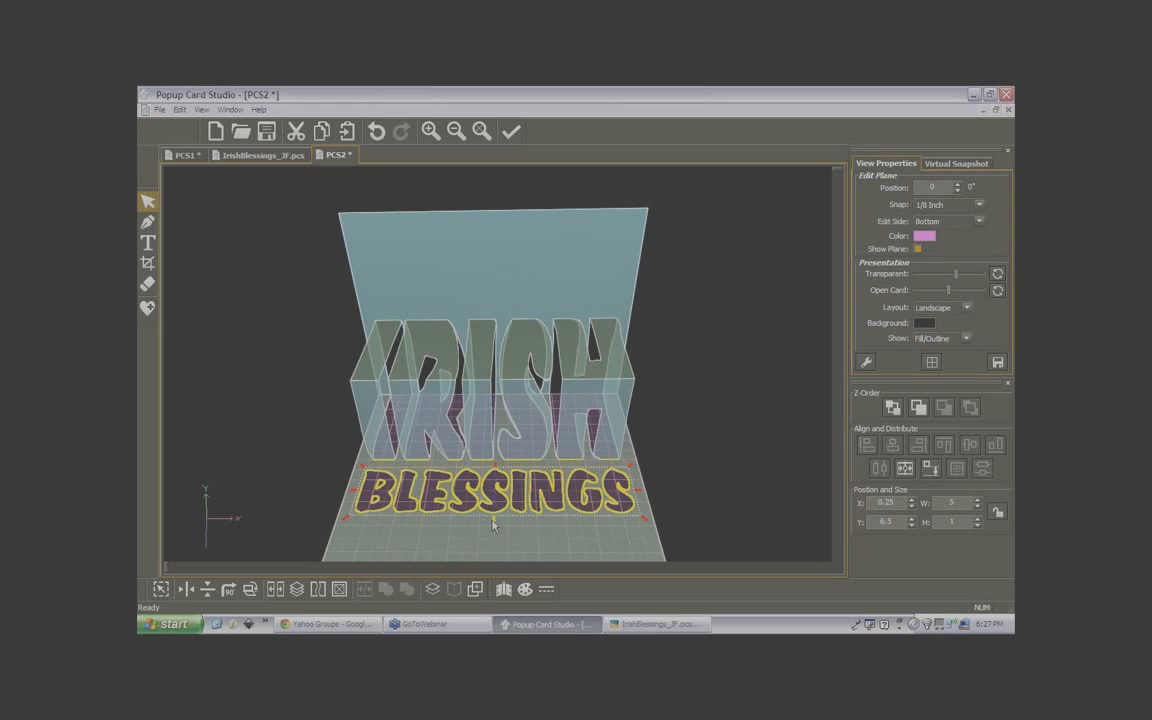
Shift the BLESSINGS text slightly toward the card's front edge to Y 6.625 and set its height to 1.25
mouse_move(494, 525)
mouse_down()
mouse_move(493, 546)
mouse_move(497, 530)
mouse_up()
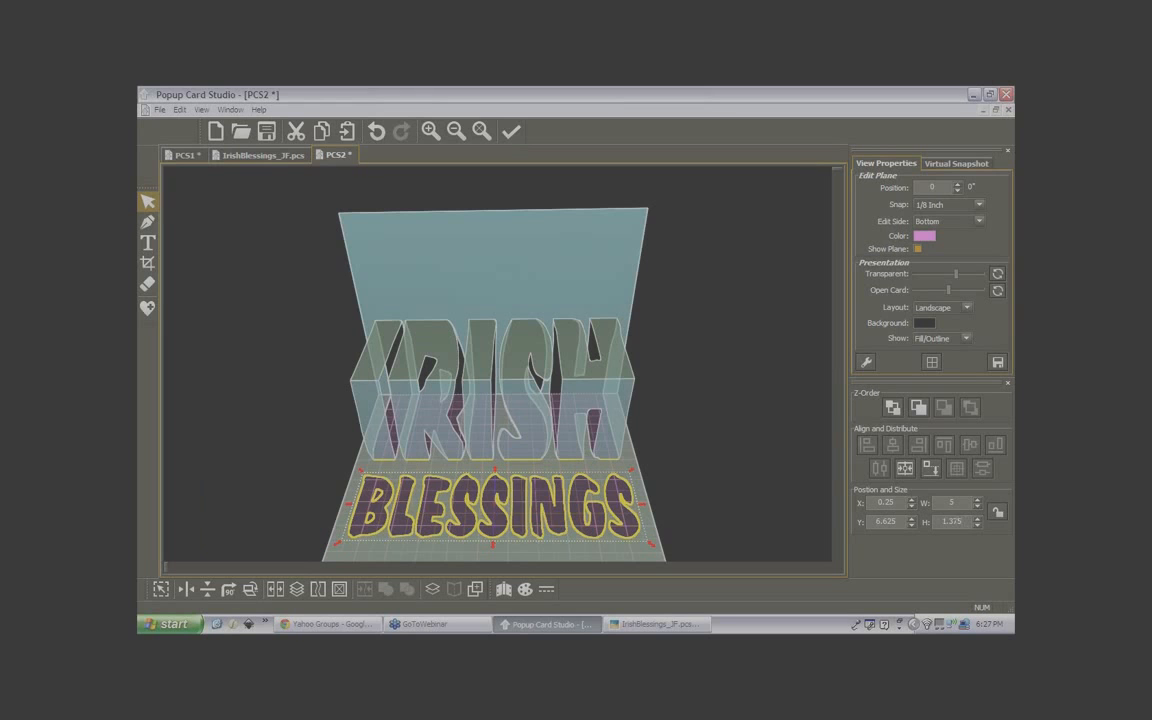
double_click(952, 521)
text(1.25)
key(Return)
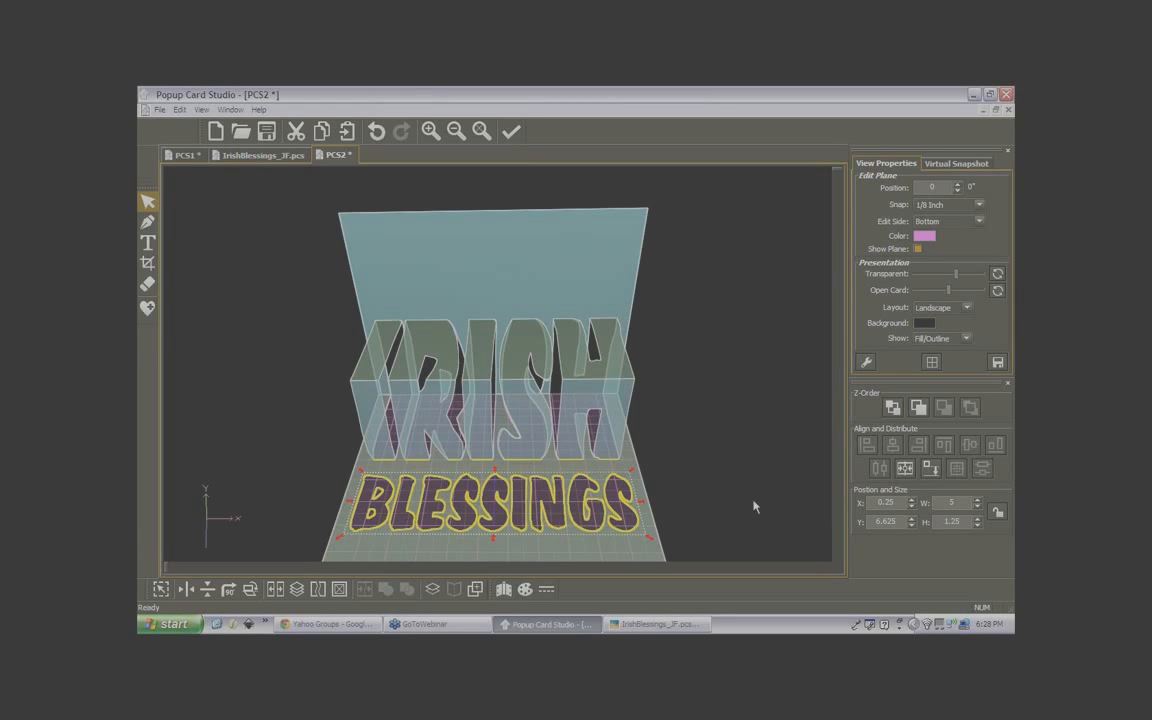
Erase a 1 mm wide straight line from top to bottom through the letter B of BLESSINGS
right_drag(755, 512, 707, 541)
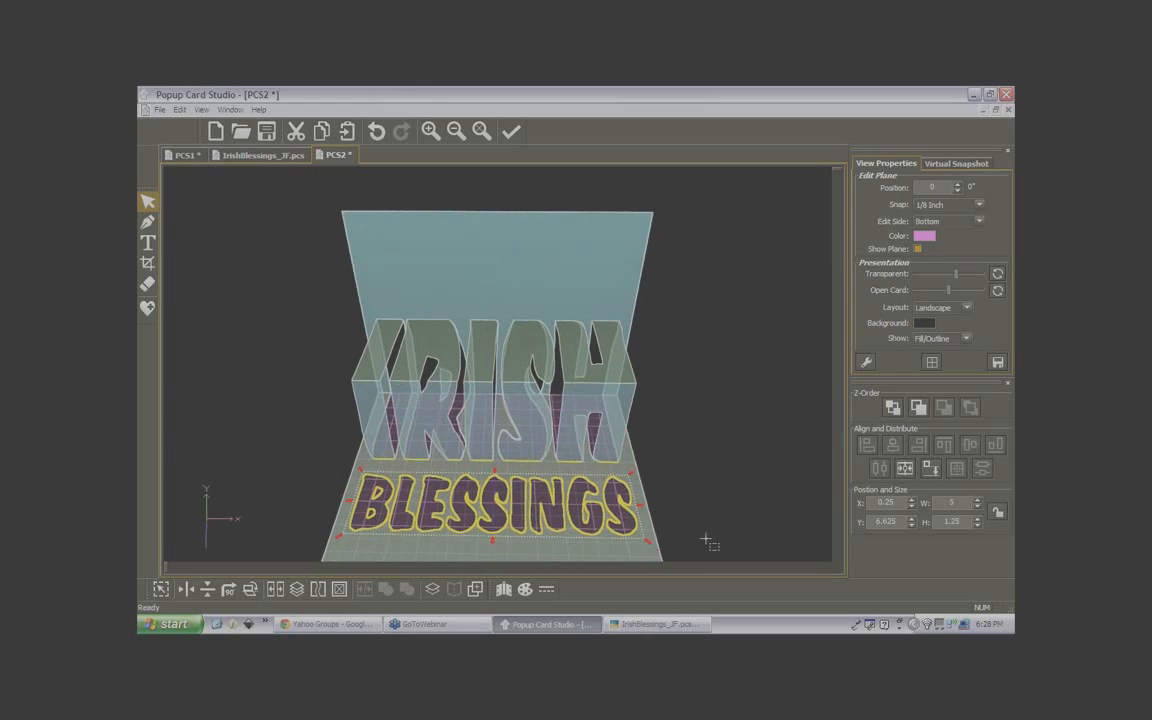
right_drag(486, 553, 496, 545)
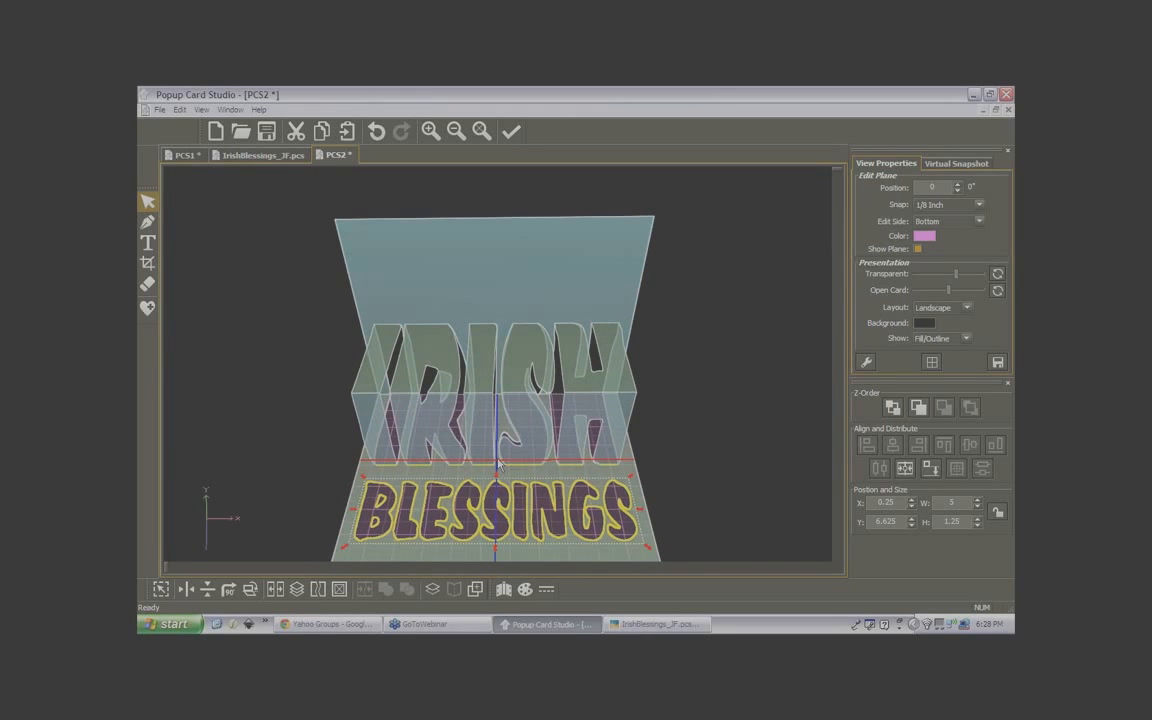
right_drag(498, 463, 577, 419)
scroll(579, 416, up, 1)
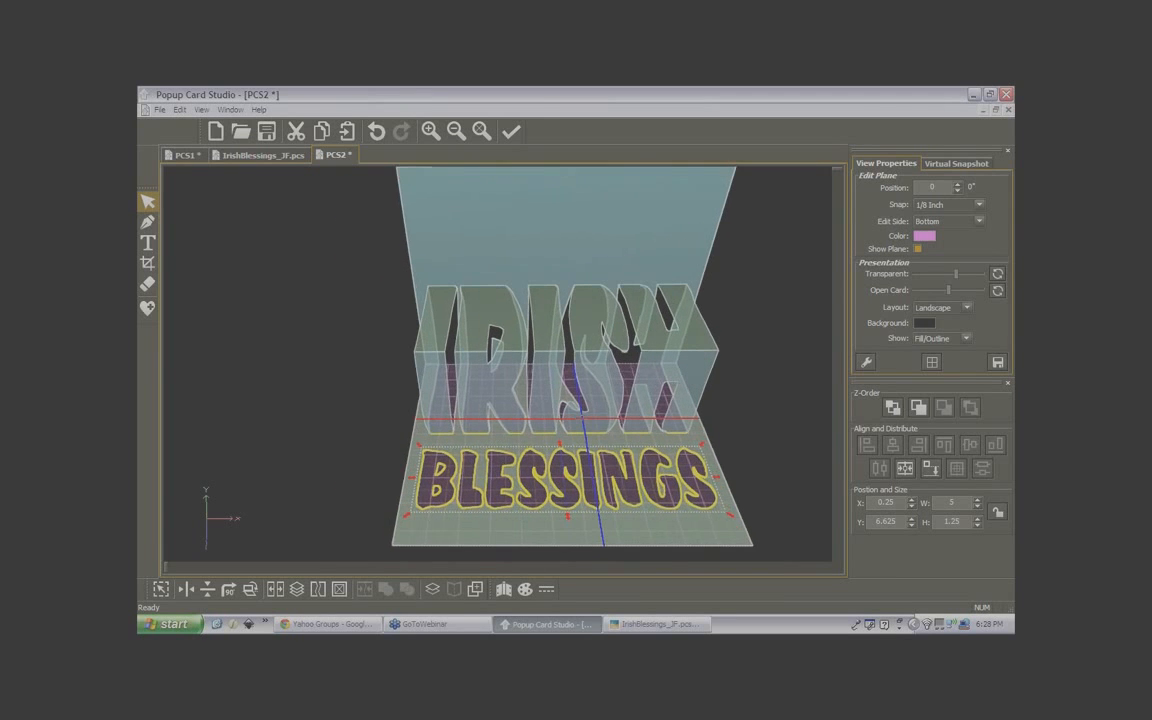
scroll(580, 406, up, 1)
scroll(580, 406, up, 1)
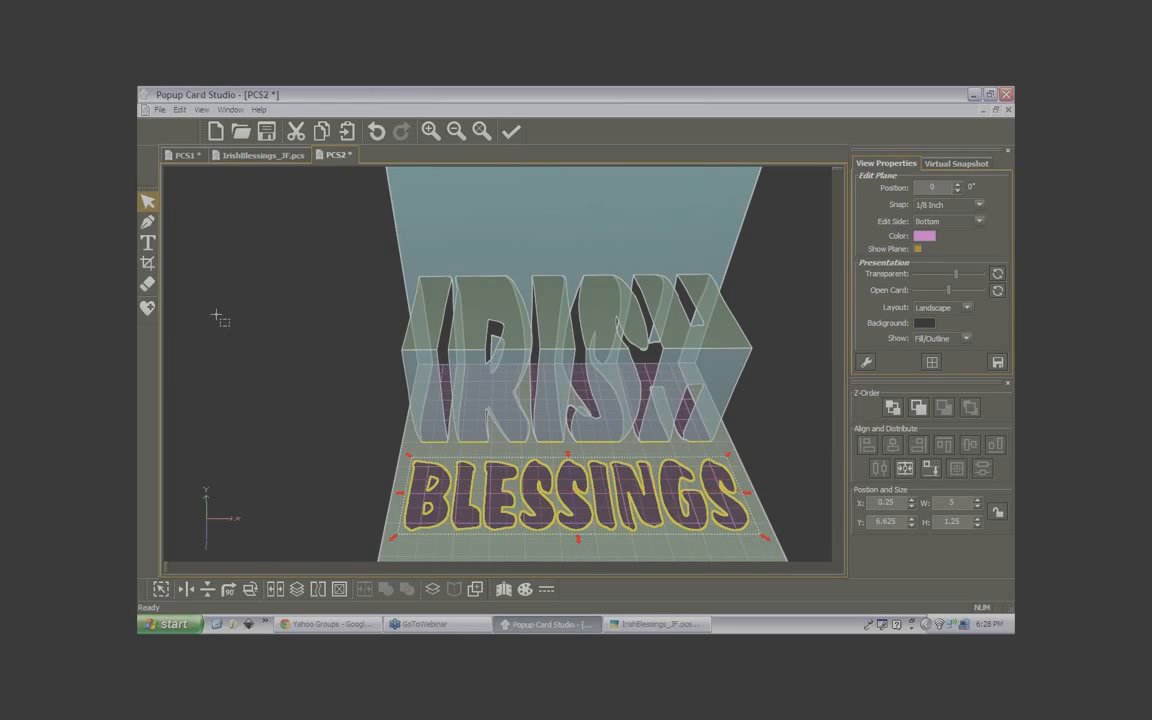
click(146, 286)
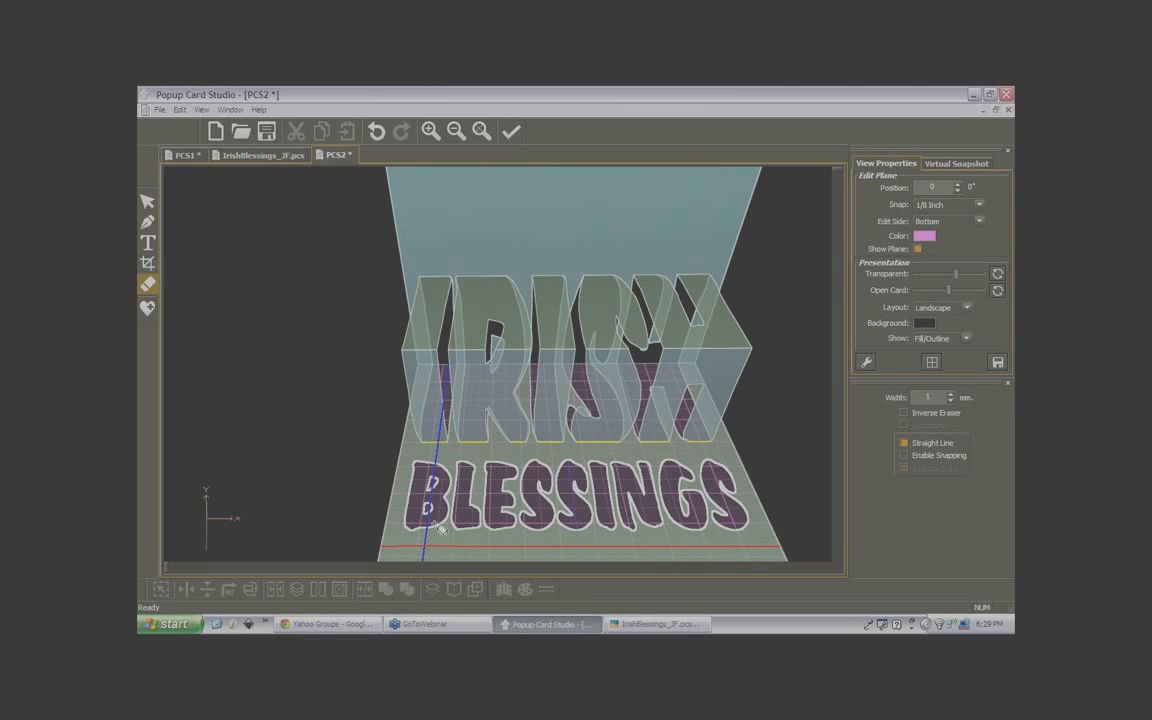
mouse_move(437, 457)
mouse_down()
mouse_move(432, 549)
mouse_move(424, 543)
mouse_up()
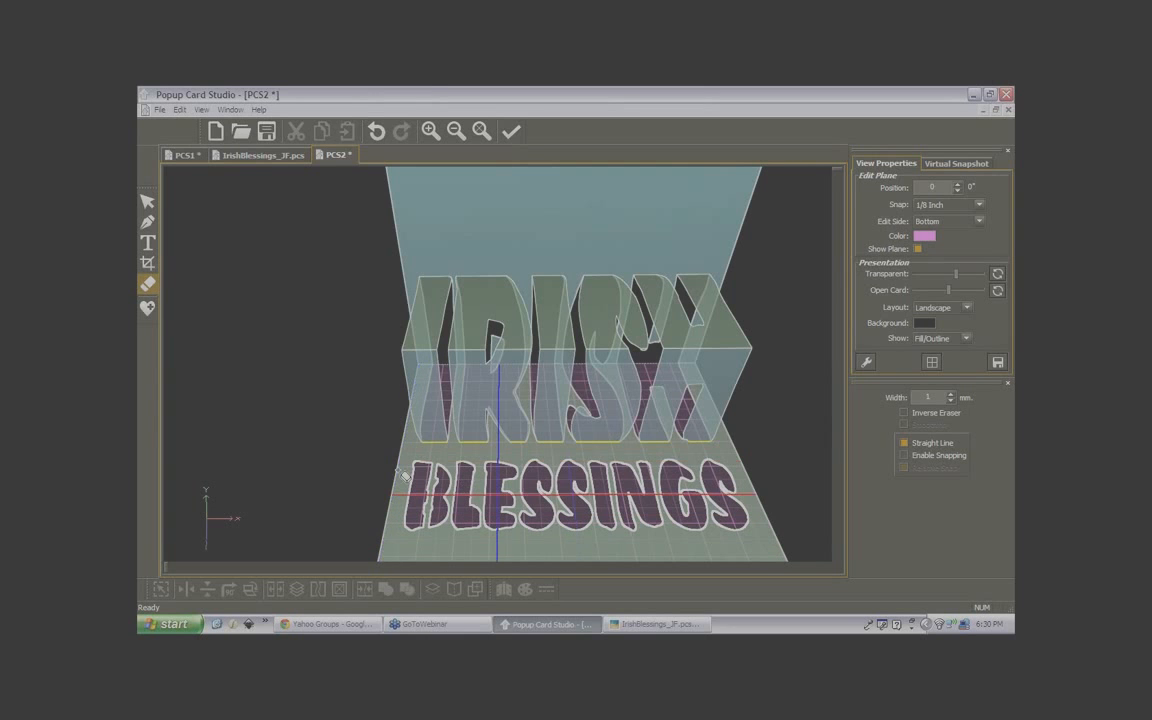
Examine the card's cut lines in the print preview and return to the design
click(159, 109)
click(178, 264)
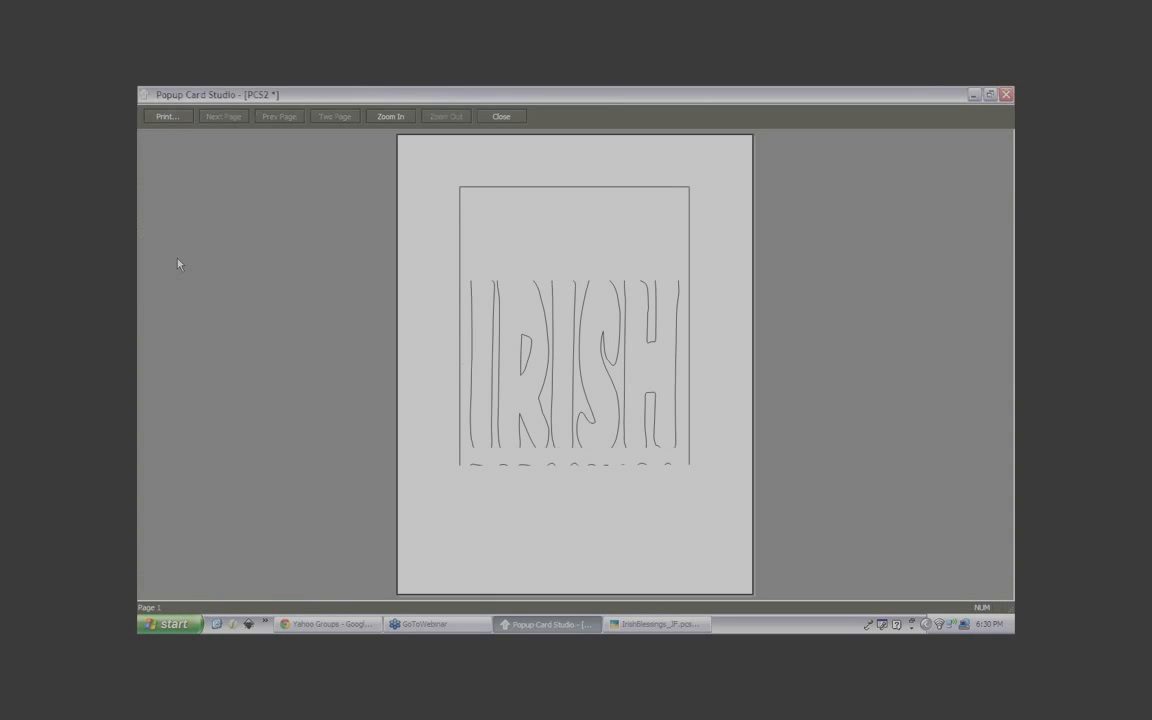
click(502, 117)
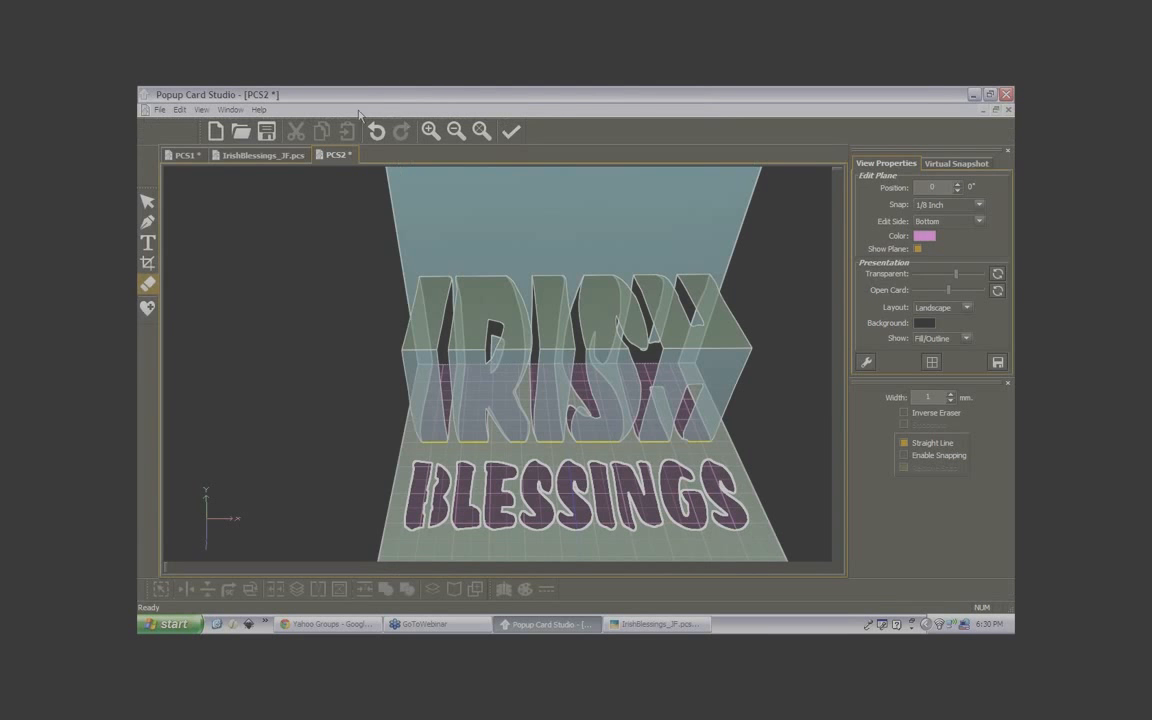
Save the project on the Desktop under the new name Irish_JF
click(159, 109)
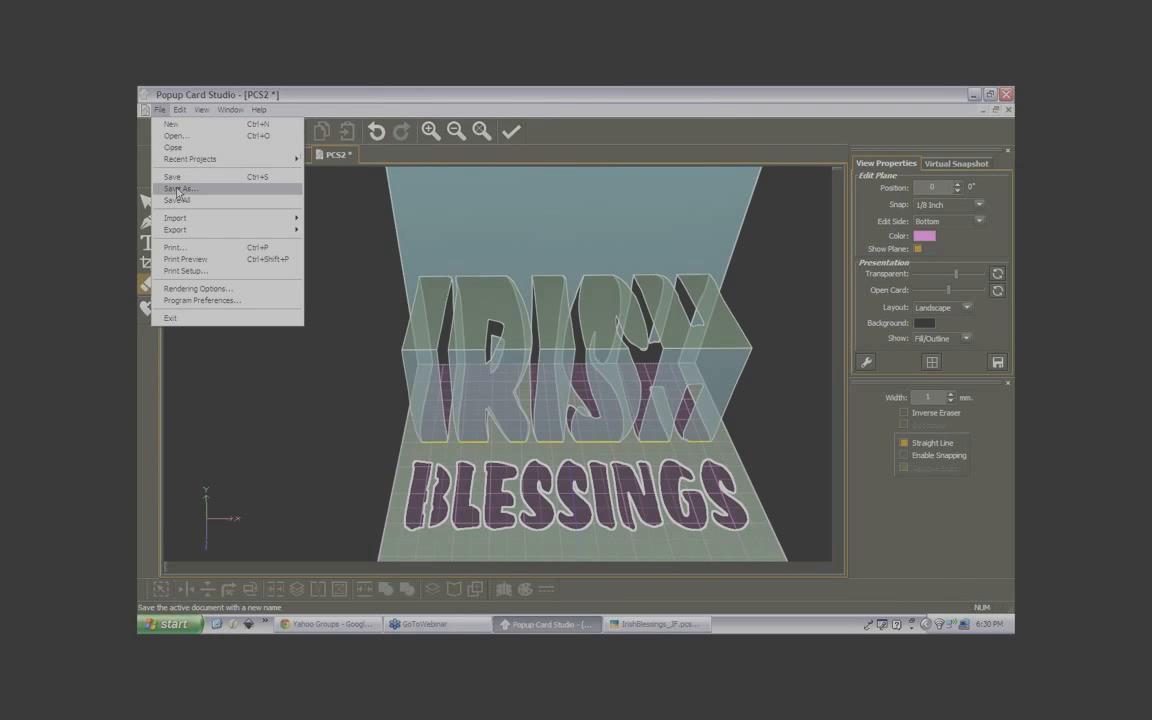
click(178, 190)
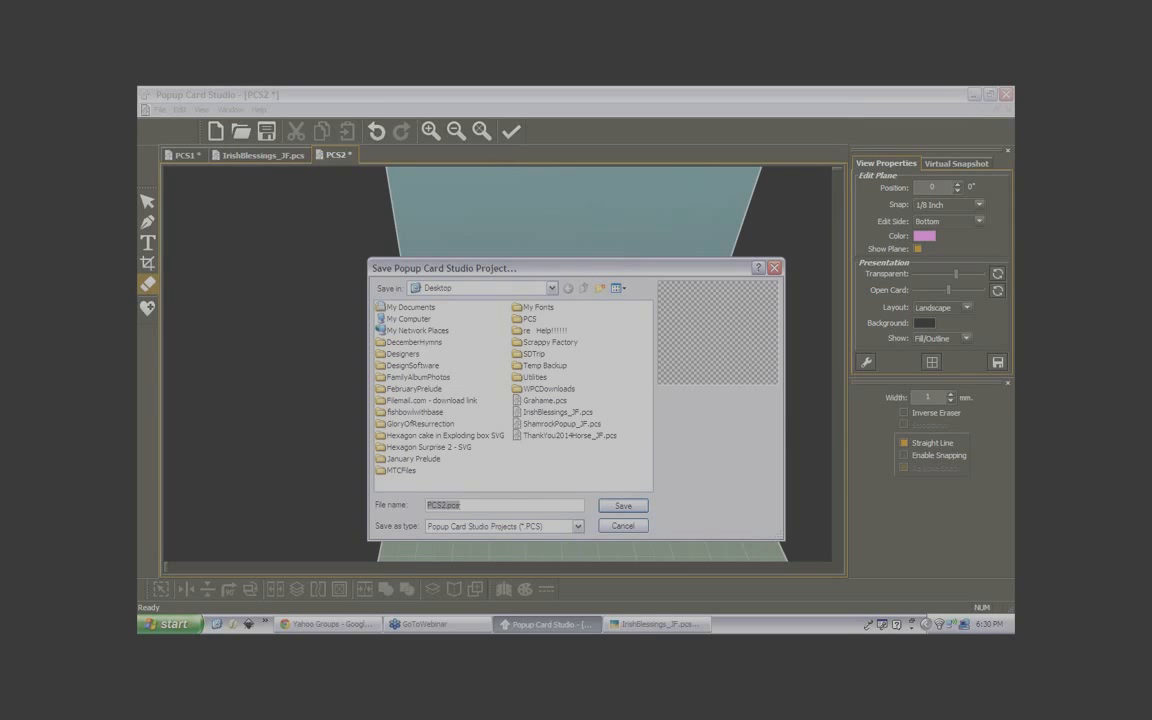
text(Irish_JF)
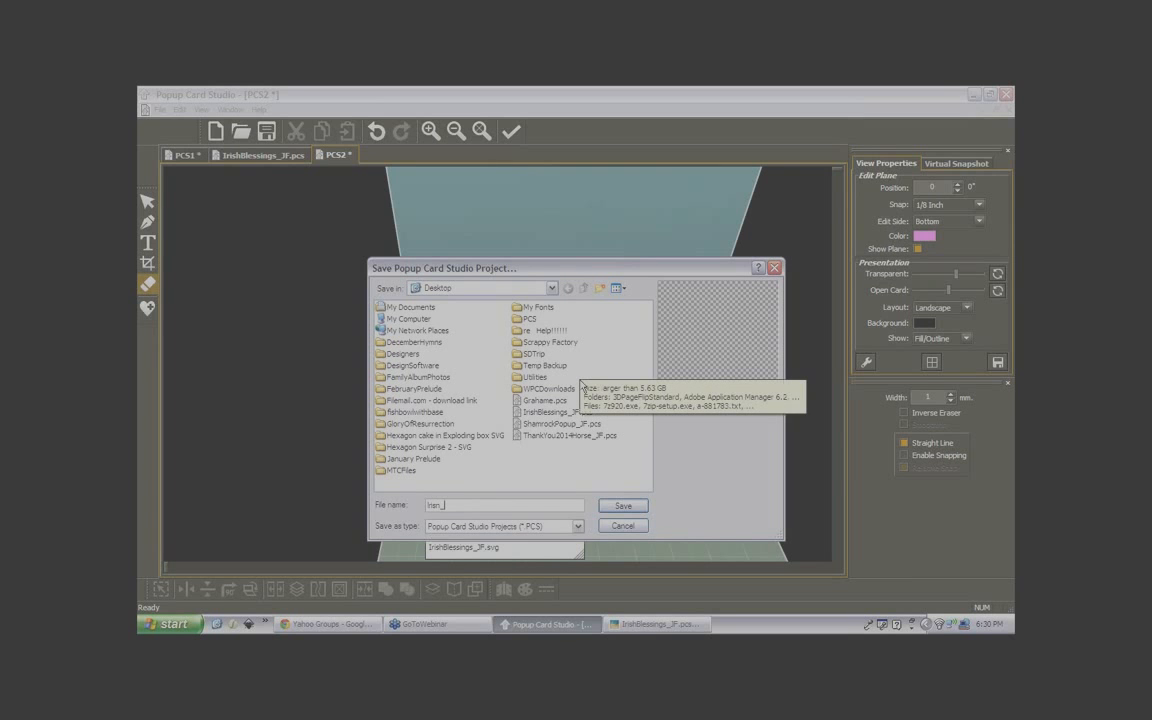
click(622, 505)
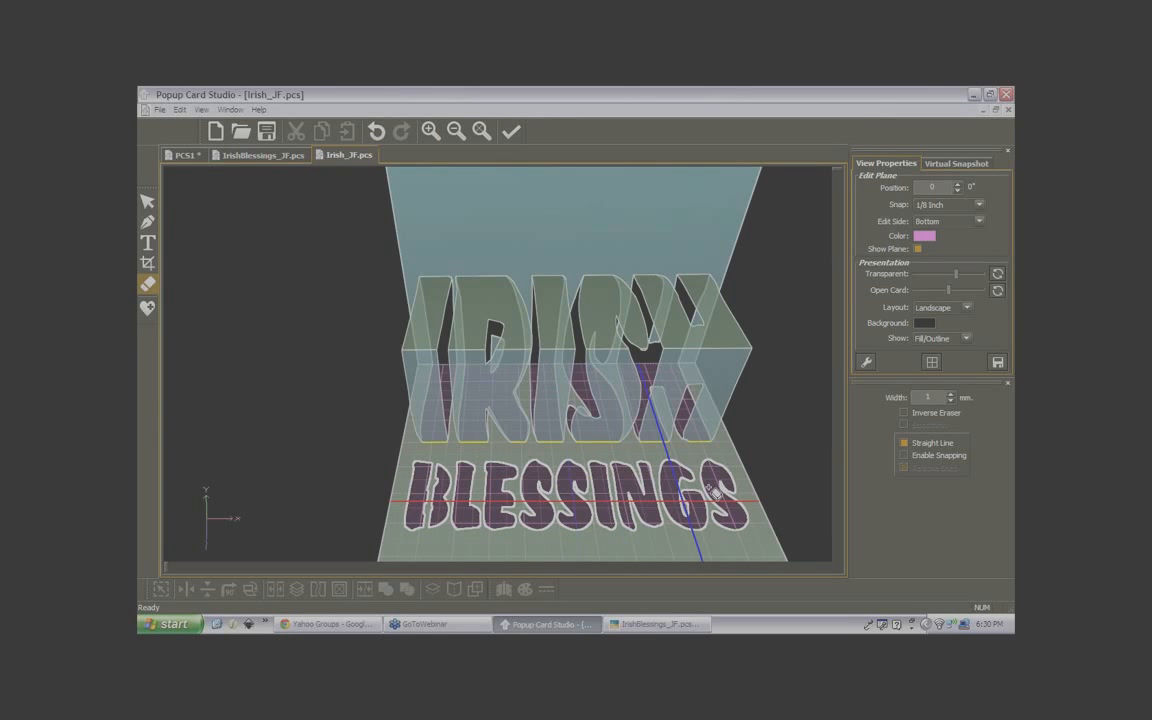
Insert the Heart 3 shape from the library's Generic basic shapes onto the card's floor
scroll(760, 443, up, 1)
scroll(763, 447, down, 1)
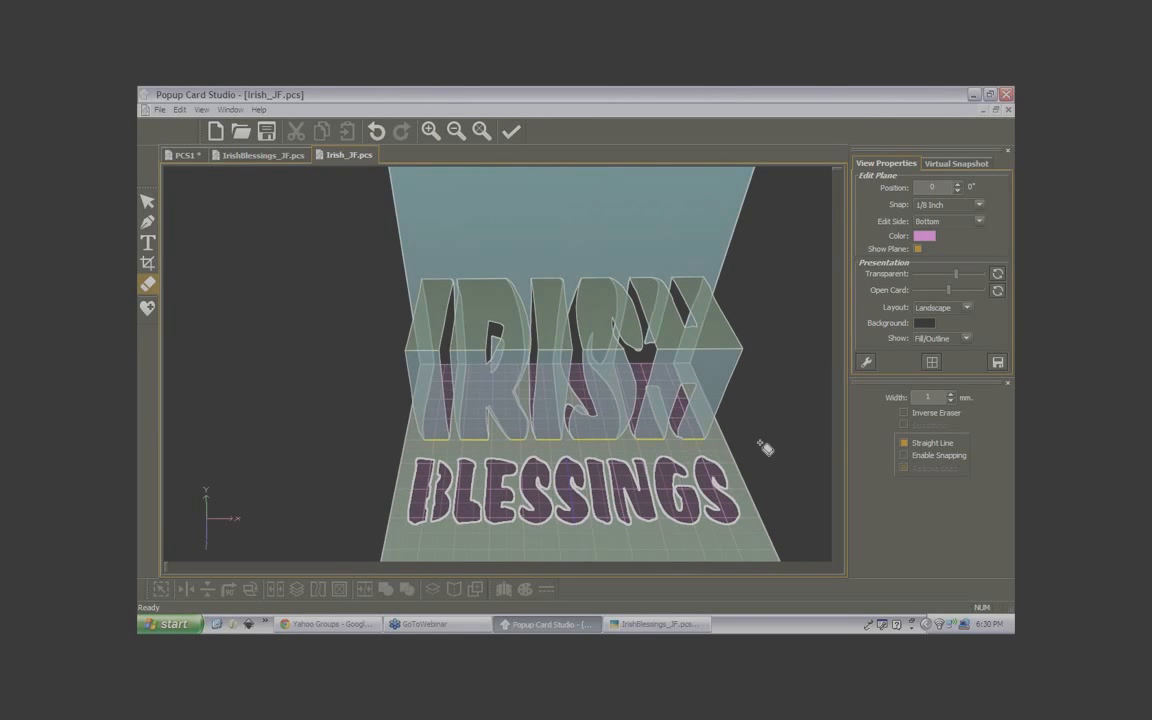
scroll(555, 215, down, 1)
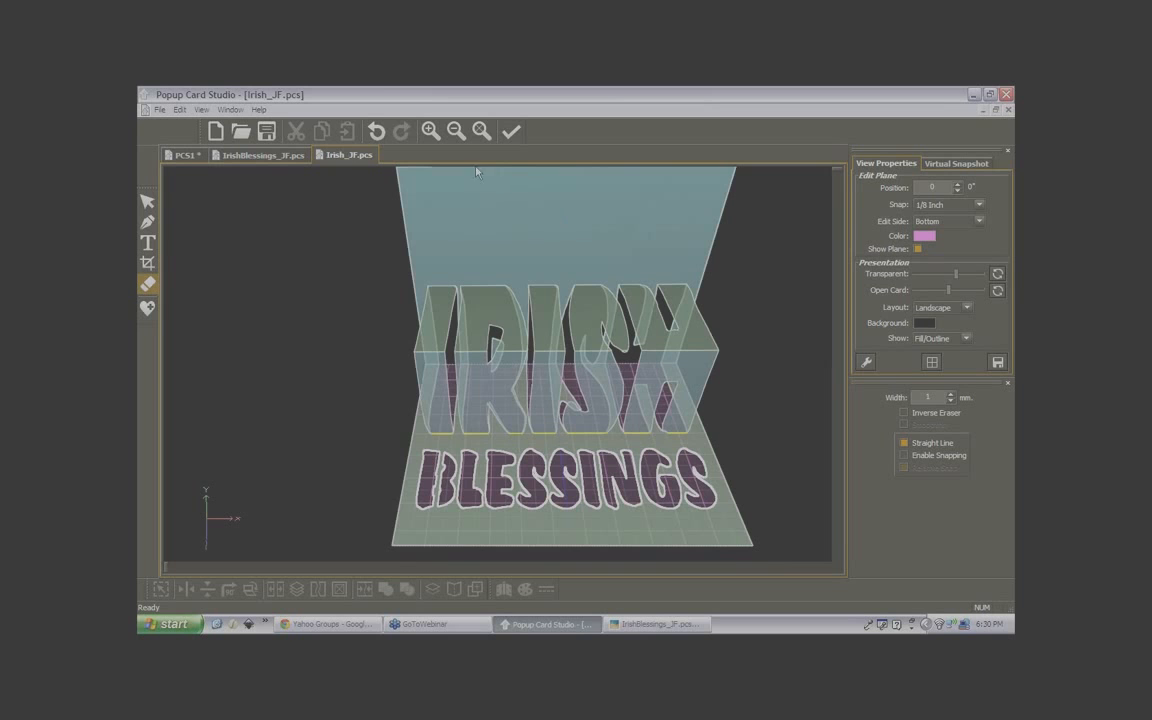
click(481, 132)
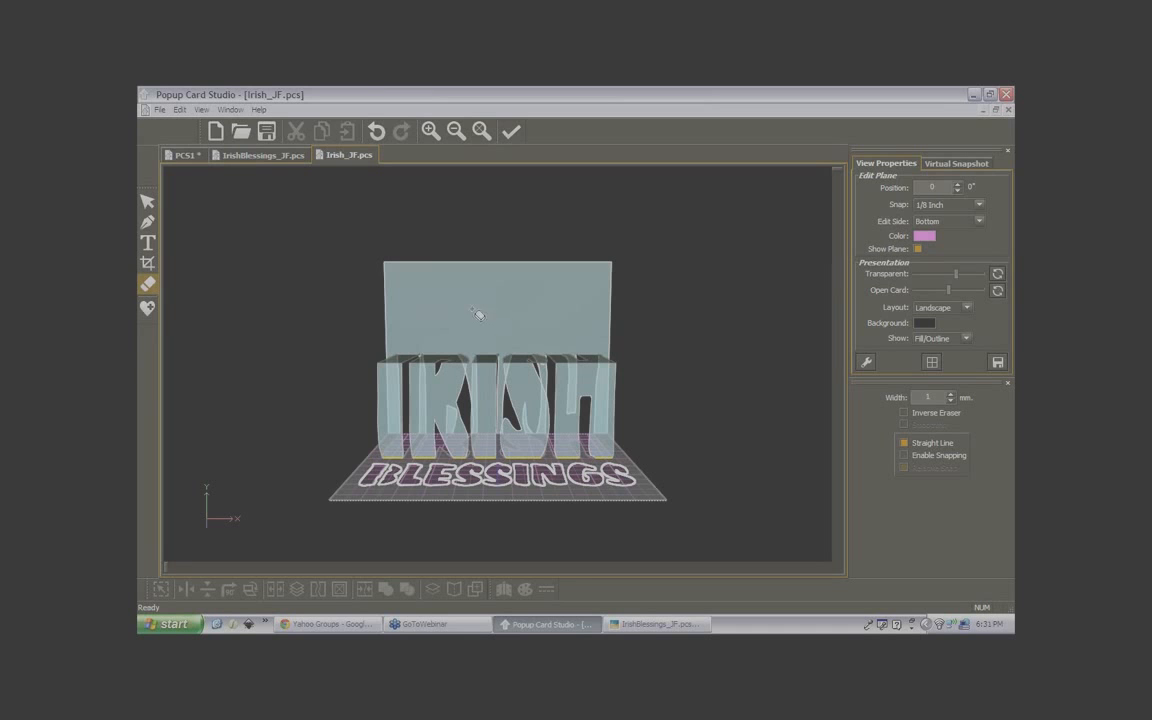
click(147, 309)
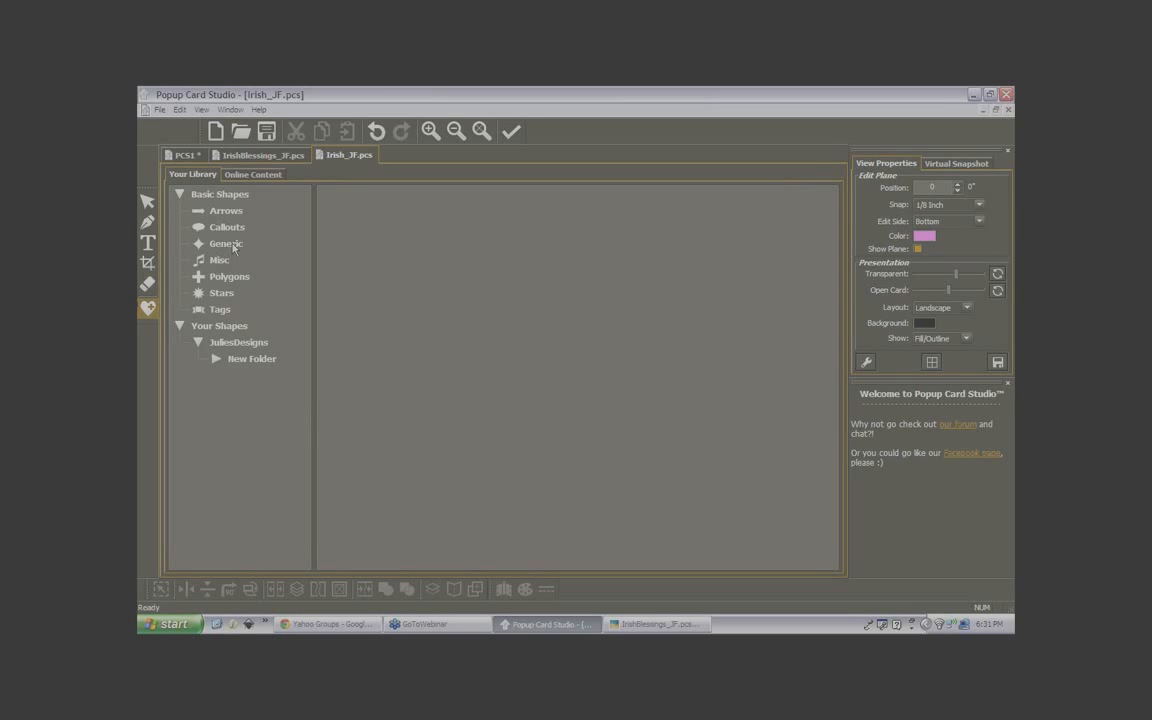
click(232, 247)
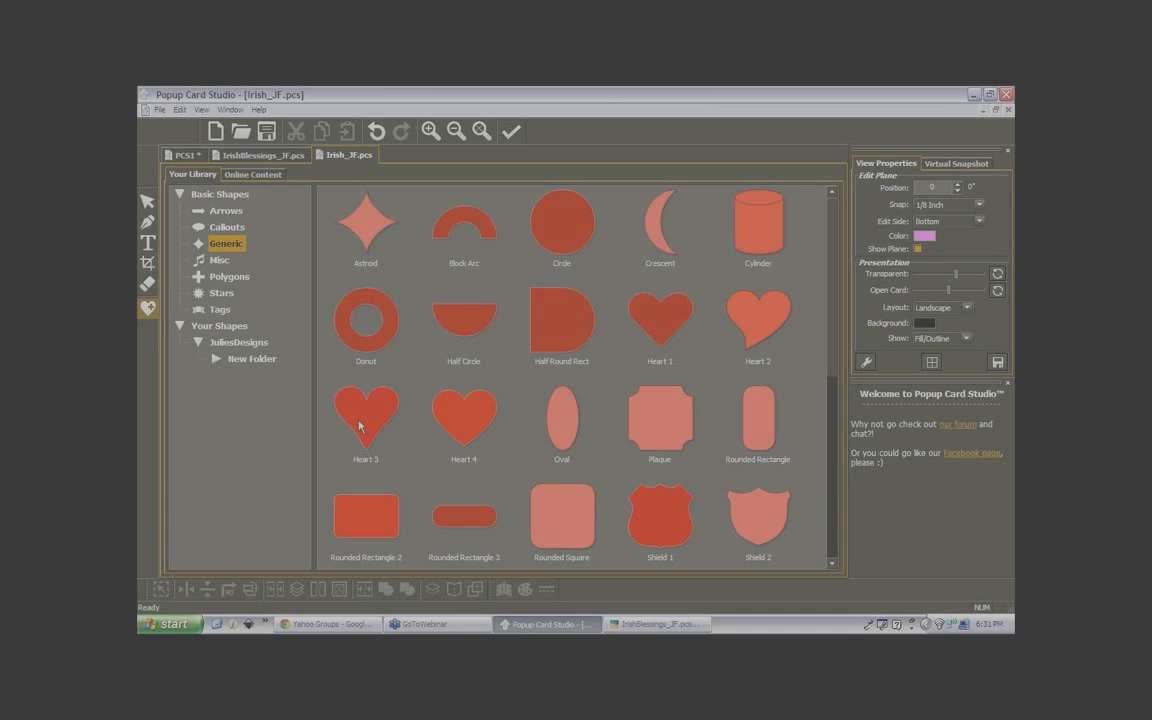
double_click(363, 422)
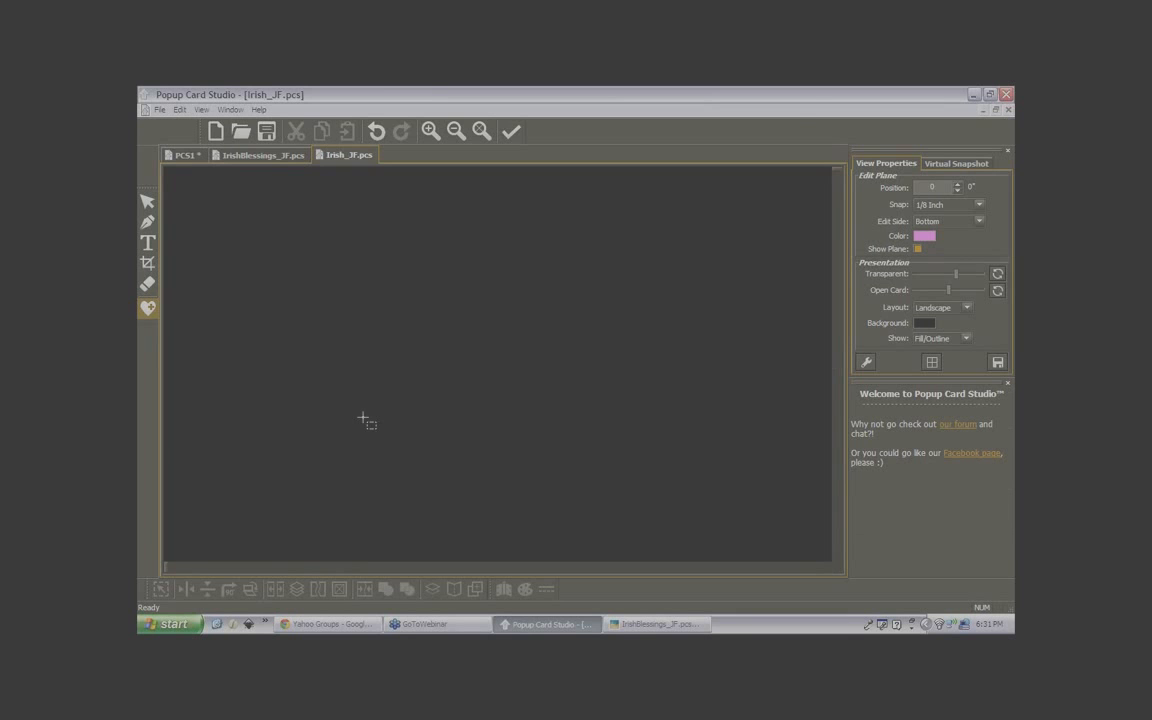
drag(406, 448, 429, 472)
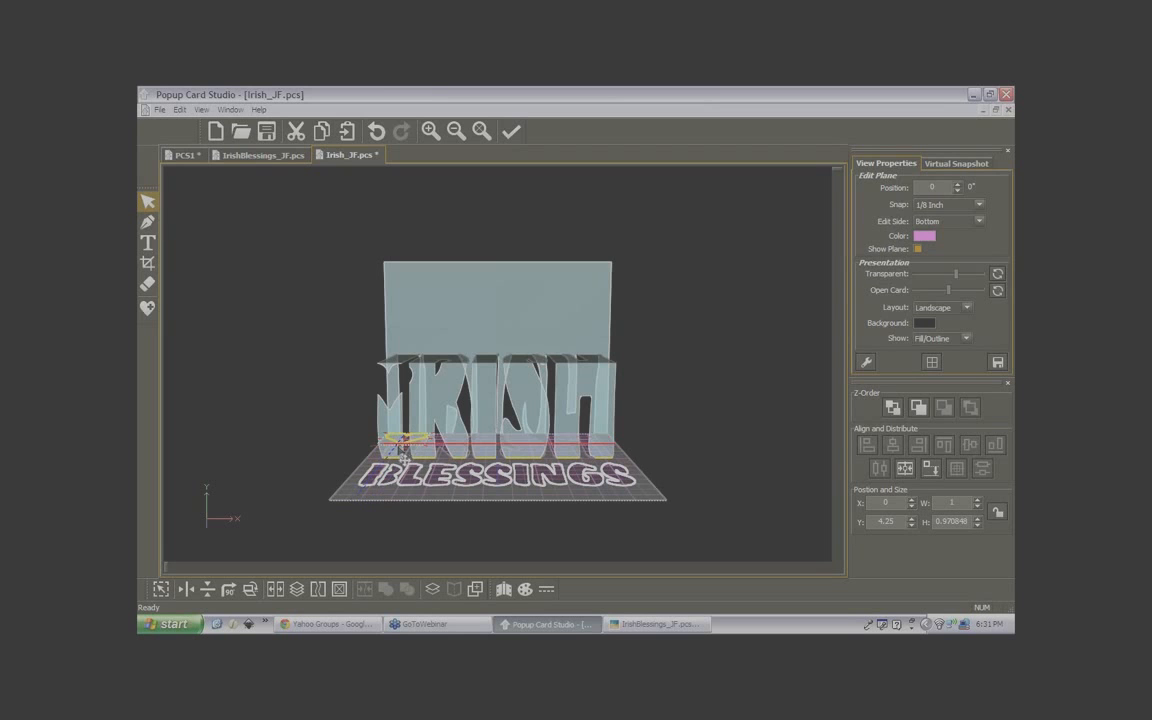
Move the heart from the floor to the card's back panel, using the Back edit plane at position 0, and place it at X 1, Y 0.75
key(ctrl+z)
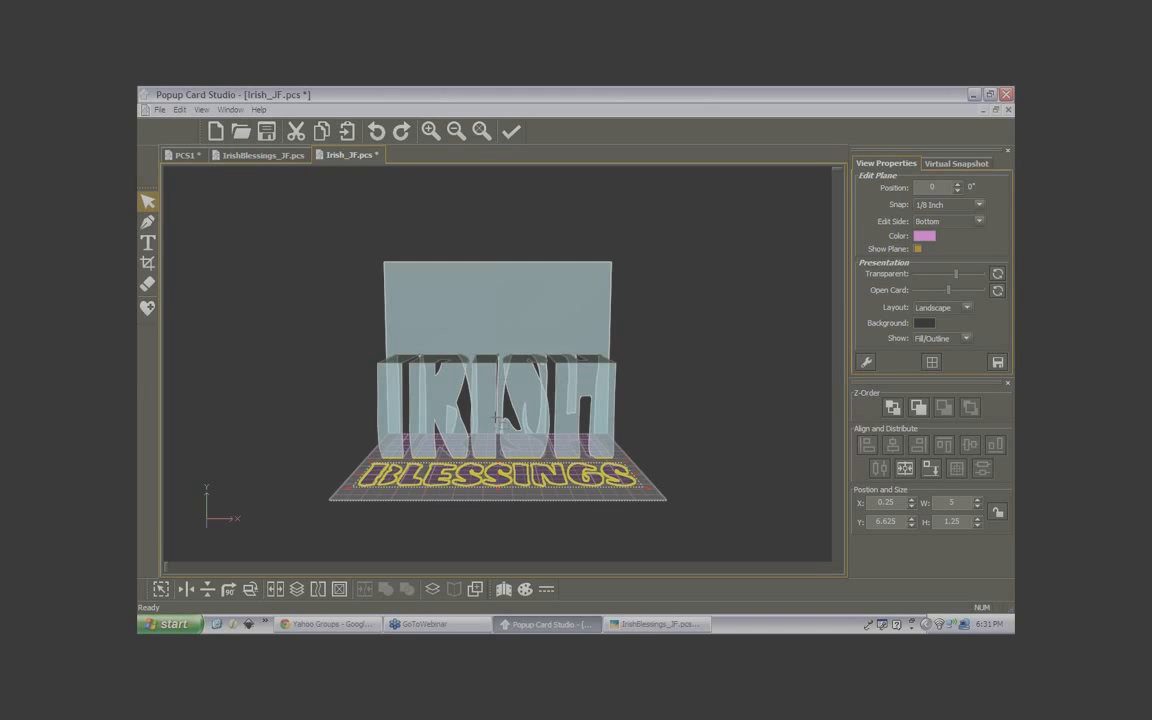
double_click(489, 312)
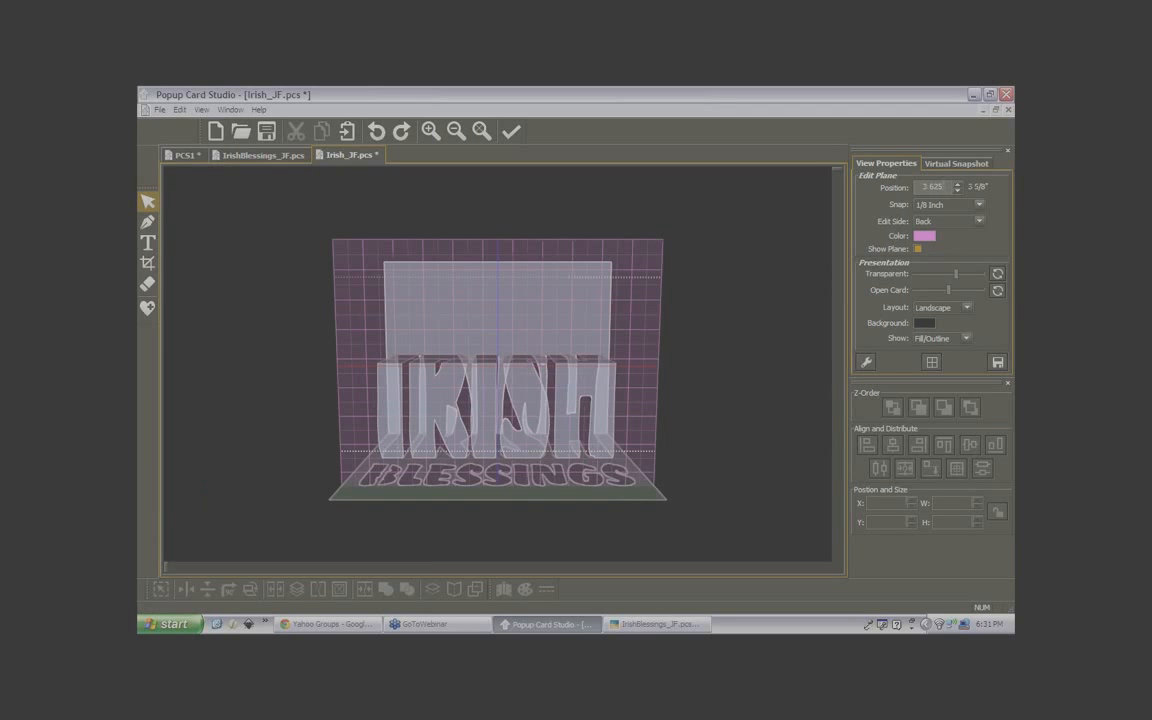
drag(943, 187, 893, 195)
text(0)
key(Return)
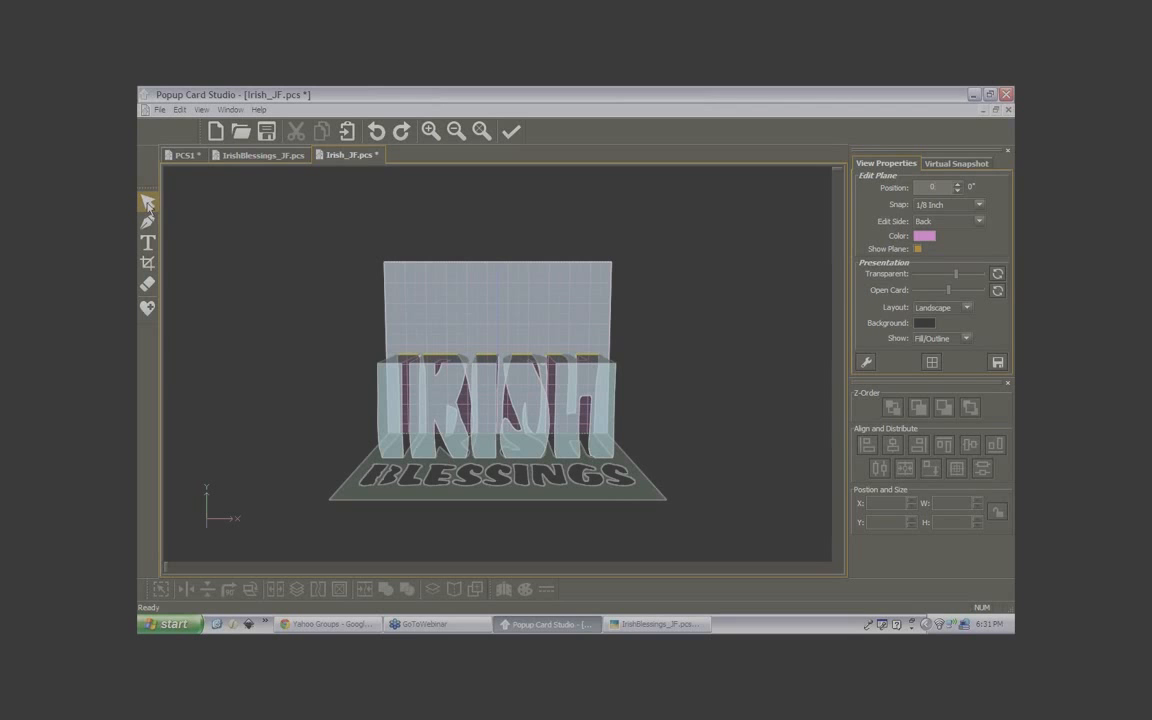
key(ctrl+v)
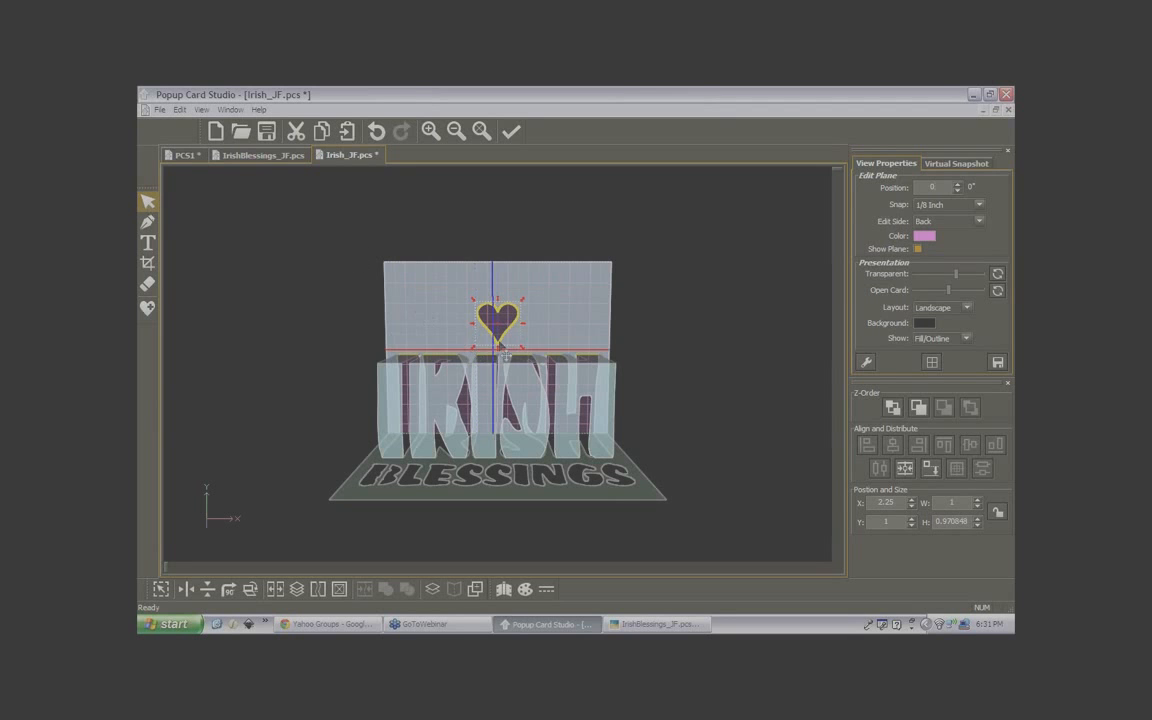
drag(510, 335, 460, 323)
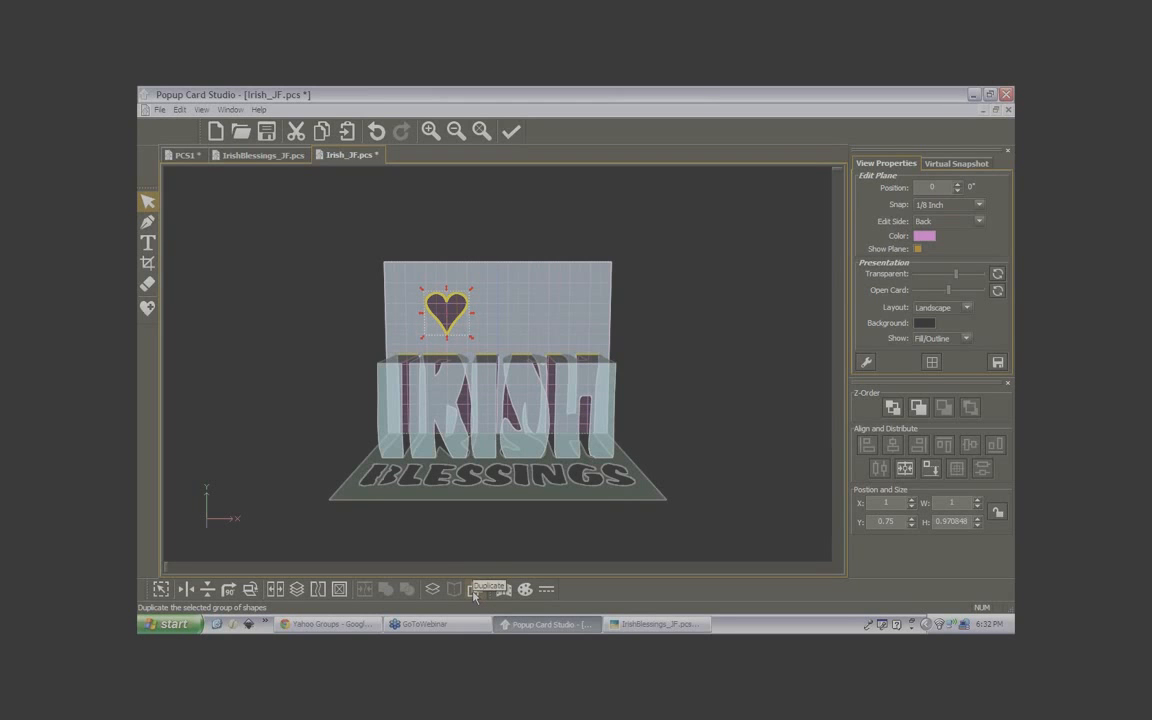
Duplicate the heart into 1 row and 3 columns with 0.51 in. spacing, and deselect the hearts
click(475, 592)
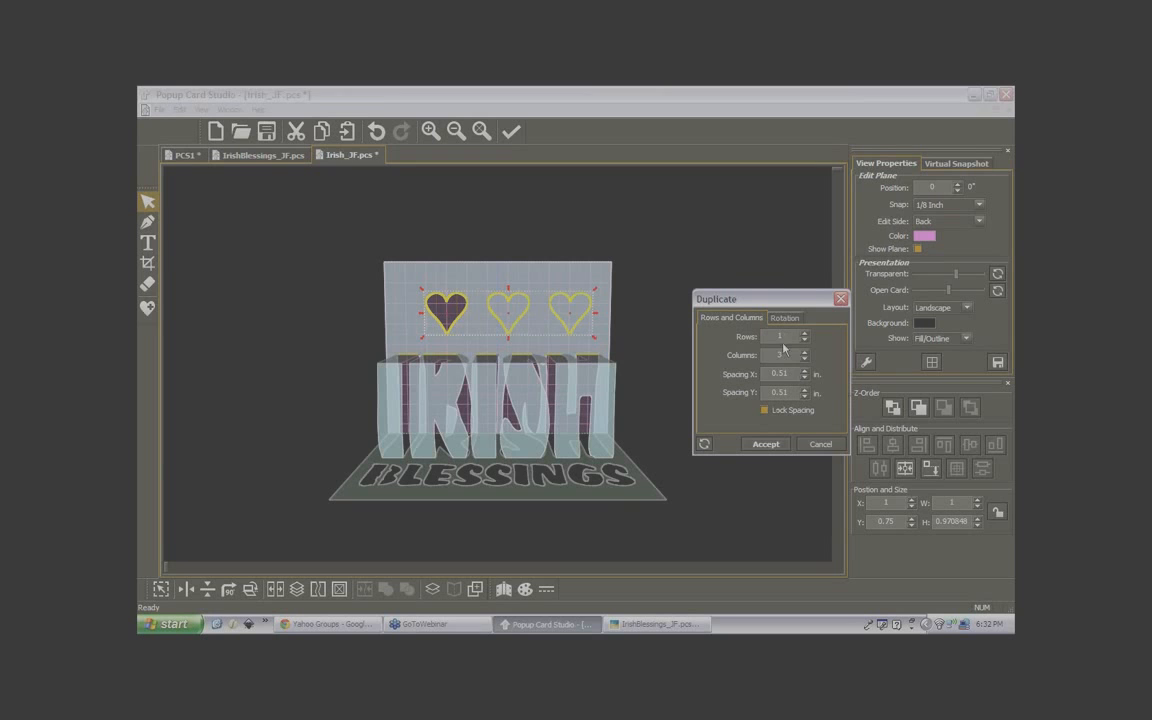
click(766, 445)
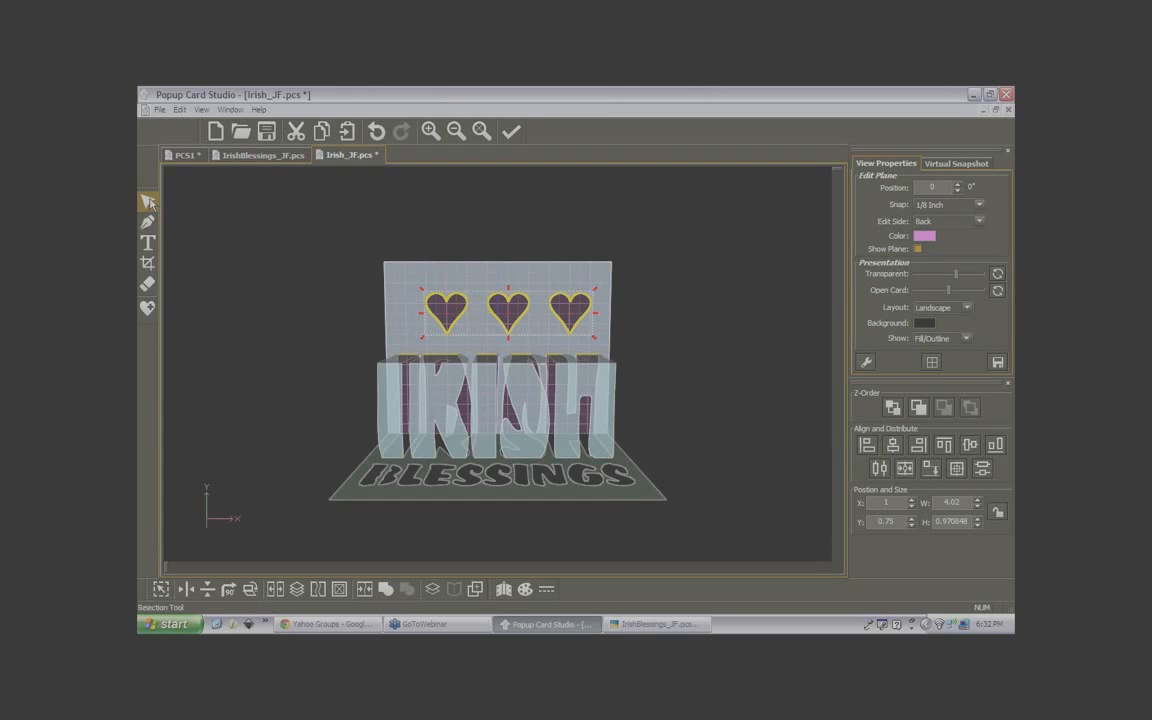
click(148, 203)
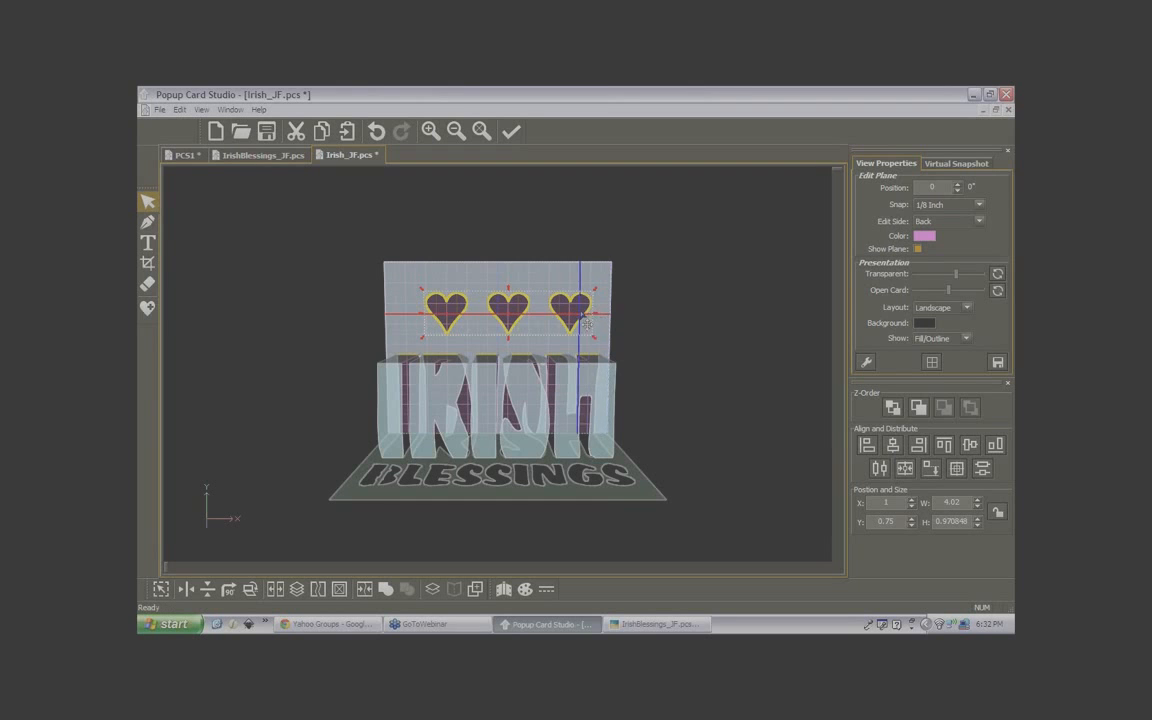
click(536, 318)
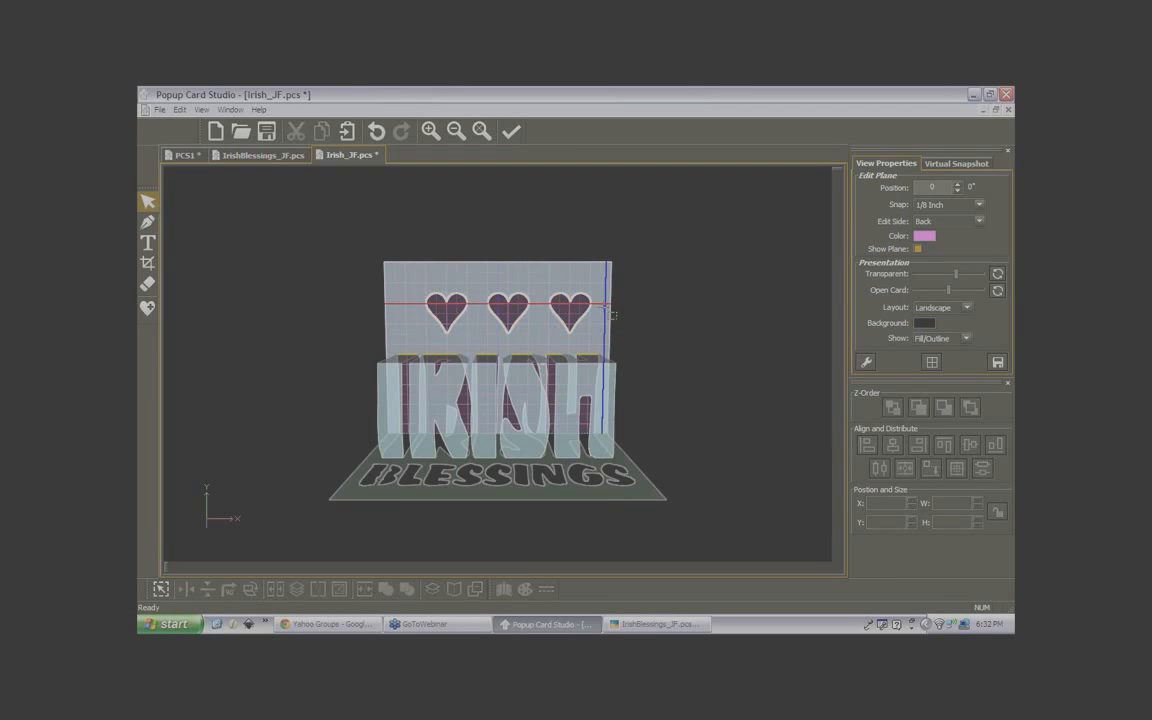
Rotate the middle heart a quarter turn, place it beside the left heart's tip at about X 1.62, Y 1.25, and select the right heart
click(510, 314)
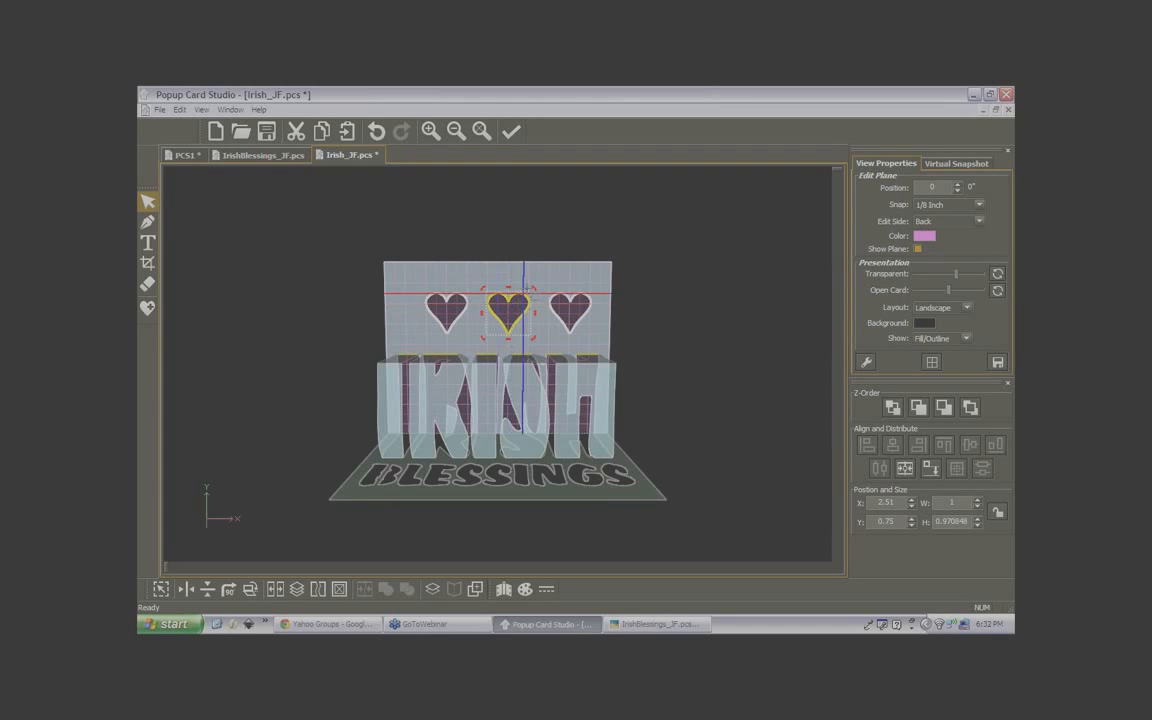
drag(535, 289, 483, 337)
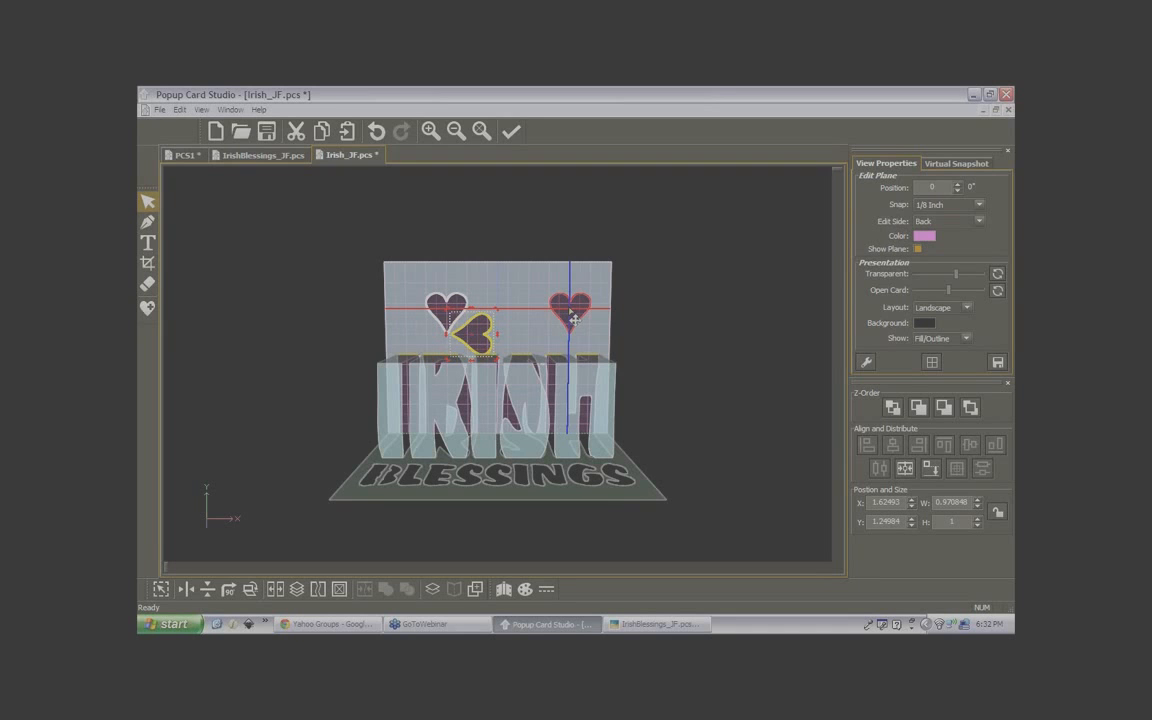
click(570, 309)
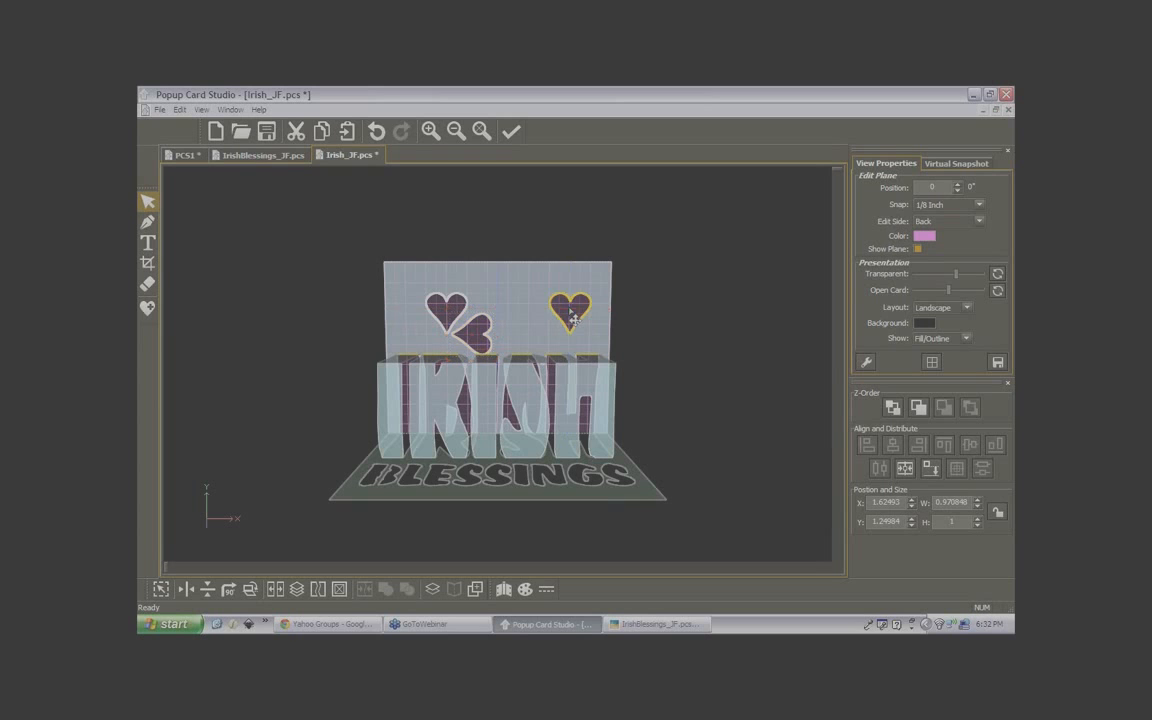
Rotate the heart a quarter turn opposite to its neighbour and place it at about X 0.37, Y 1.25, then deselect the hearts
drag(546, 290, 436, 343)
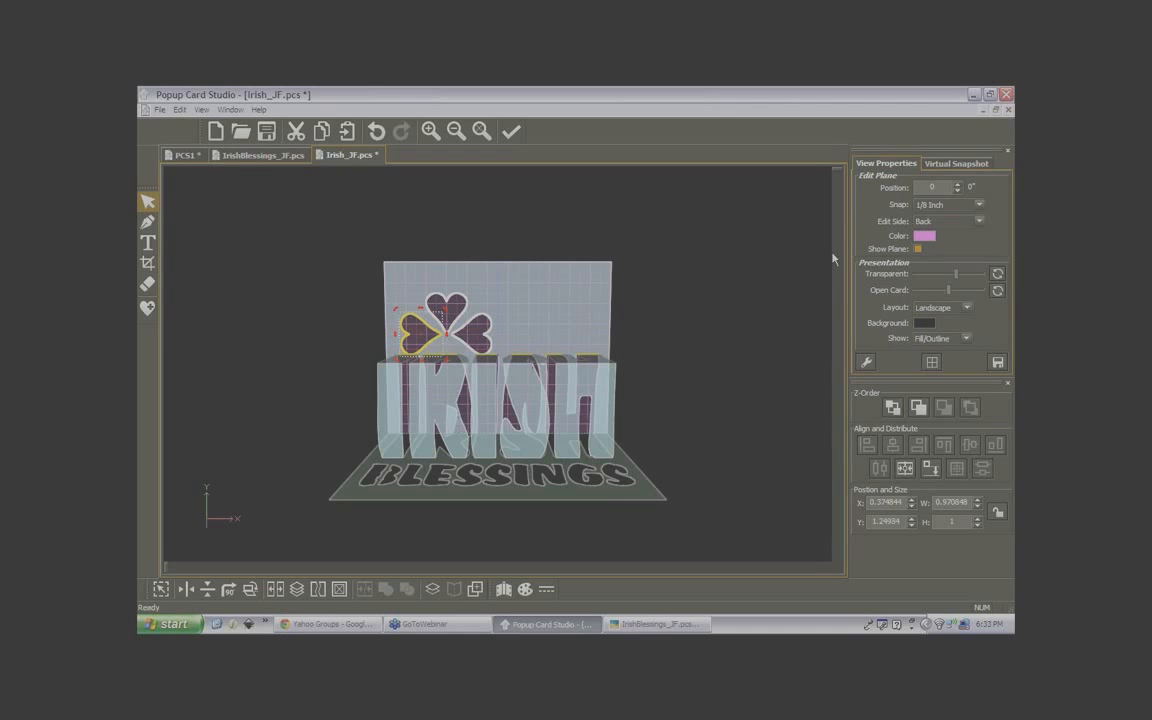
click(448, 317)
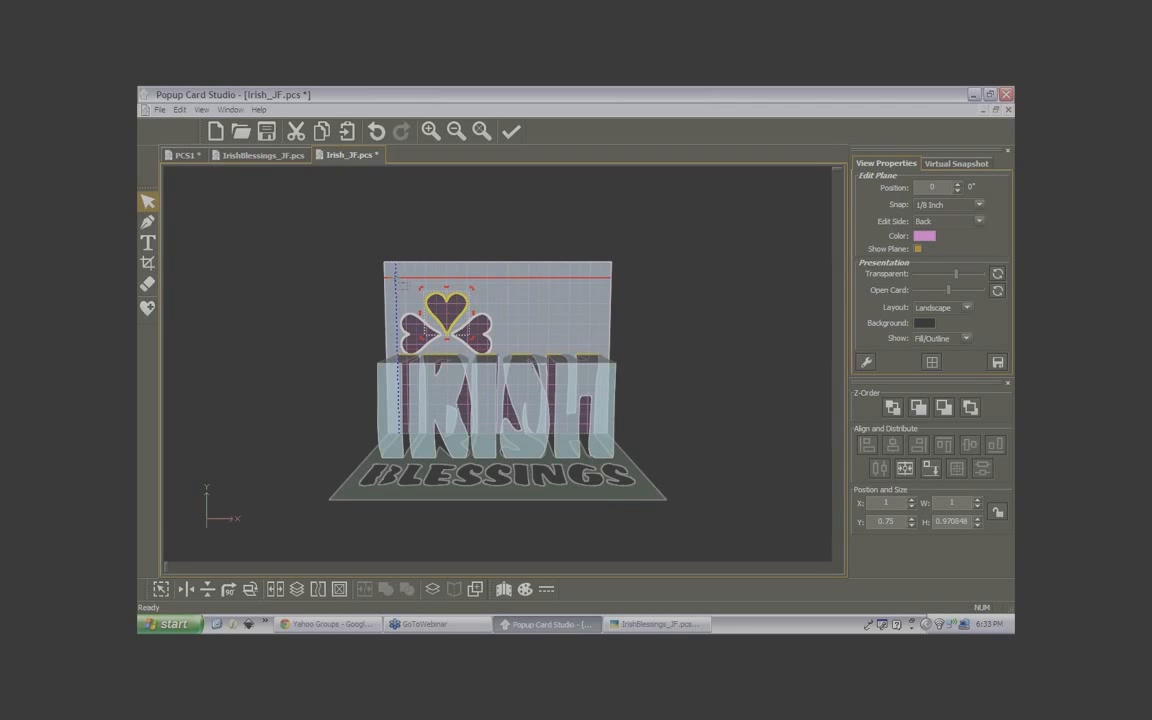
click(392, 277)
Combine the three hearts into one shape and center it horizontally in the upper part of the back panel at Y 0.375
drag(346, 245, 549, 371)
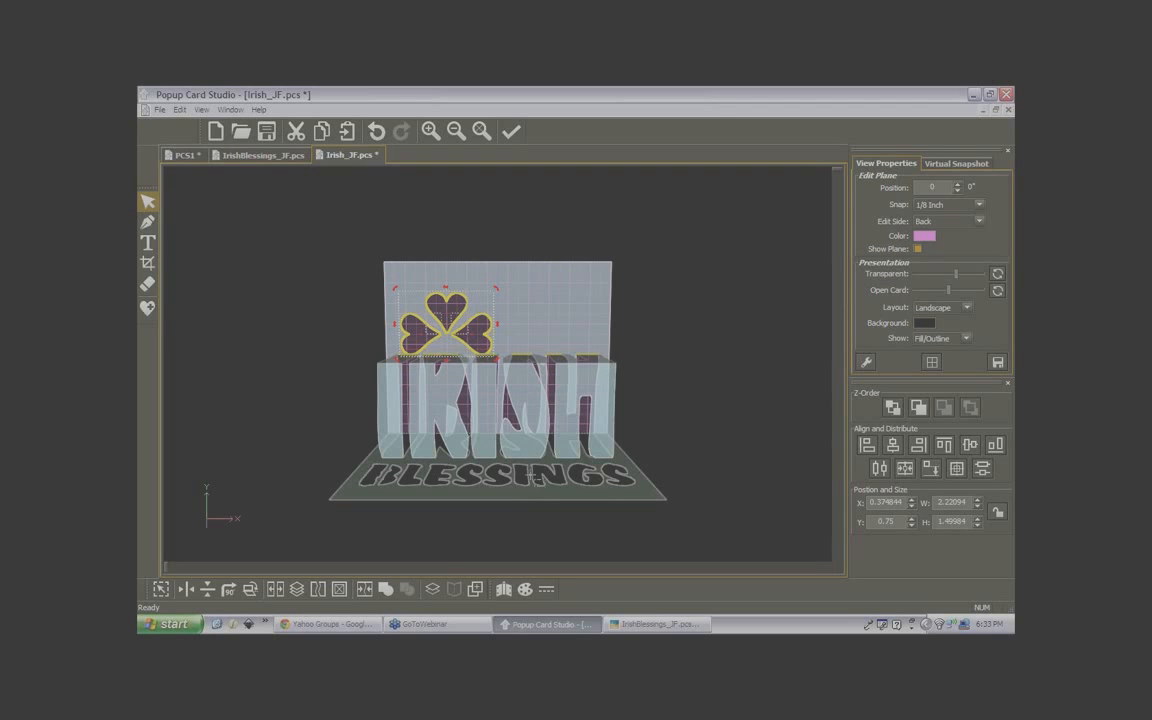
click(365, 590)
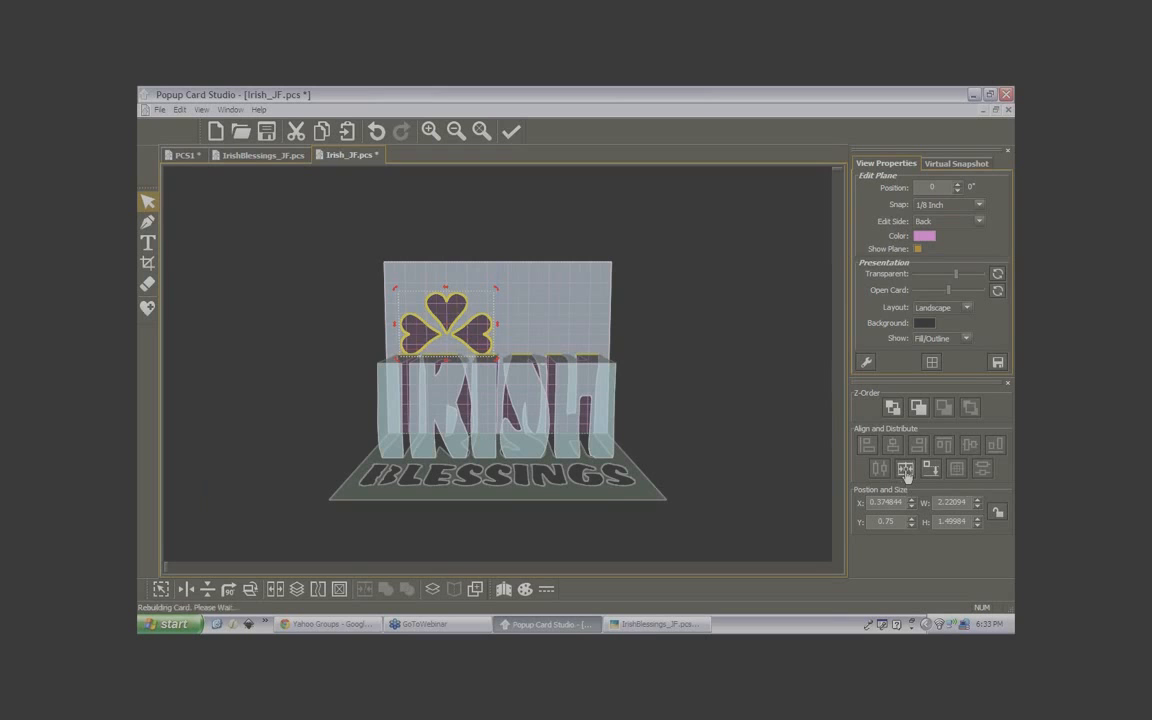
click(905, 470)
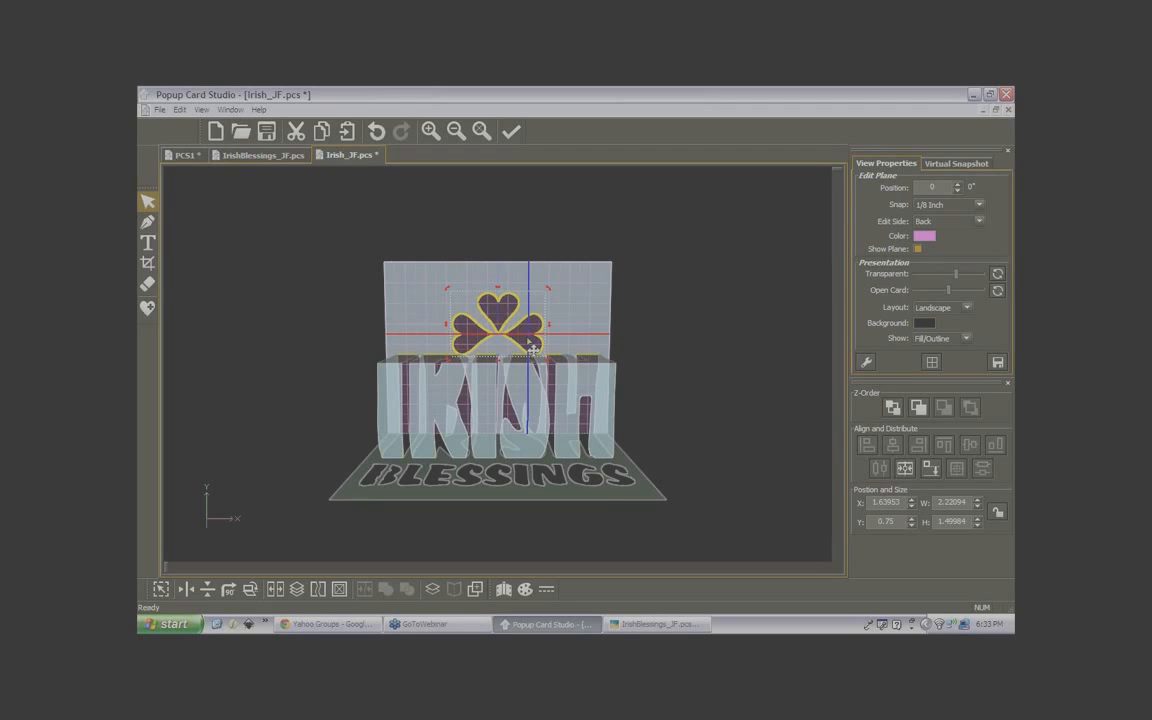
drag(532, 346, 533, 331)
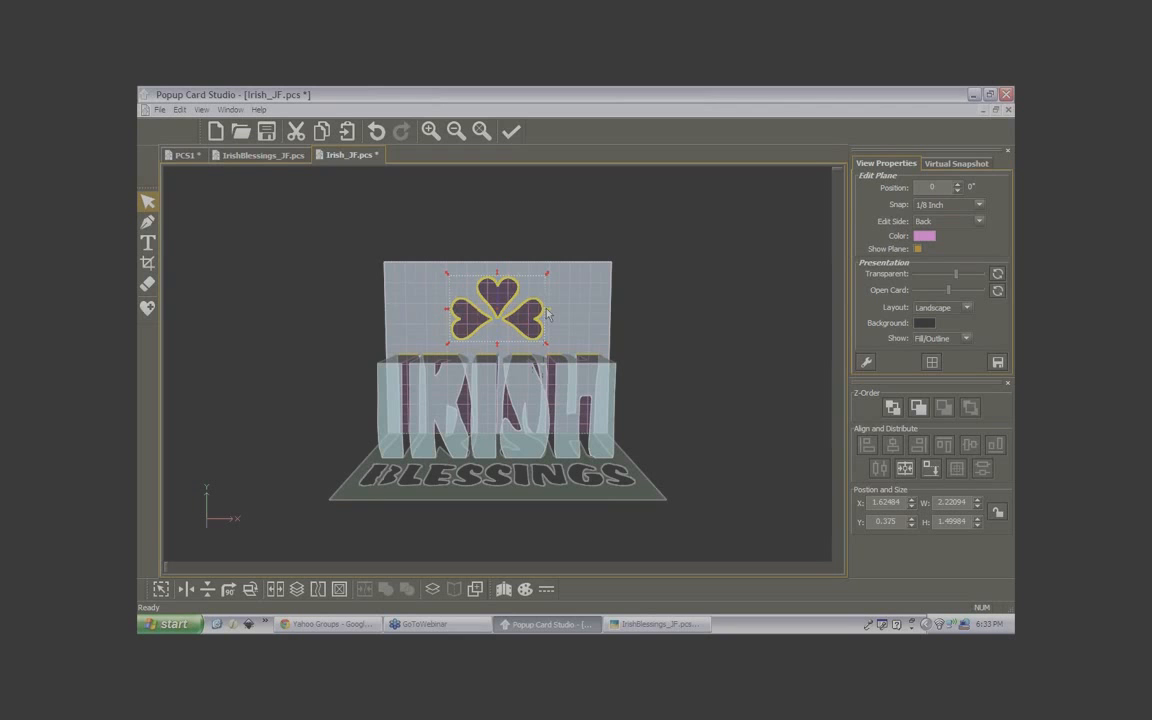
Insert the Crescent from the library's Generic basic shapes and crop it with an inclusive rectangle to its upper part, about 0.59 in. high
click(148, 309)
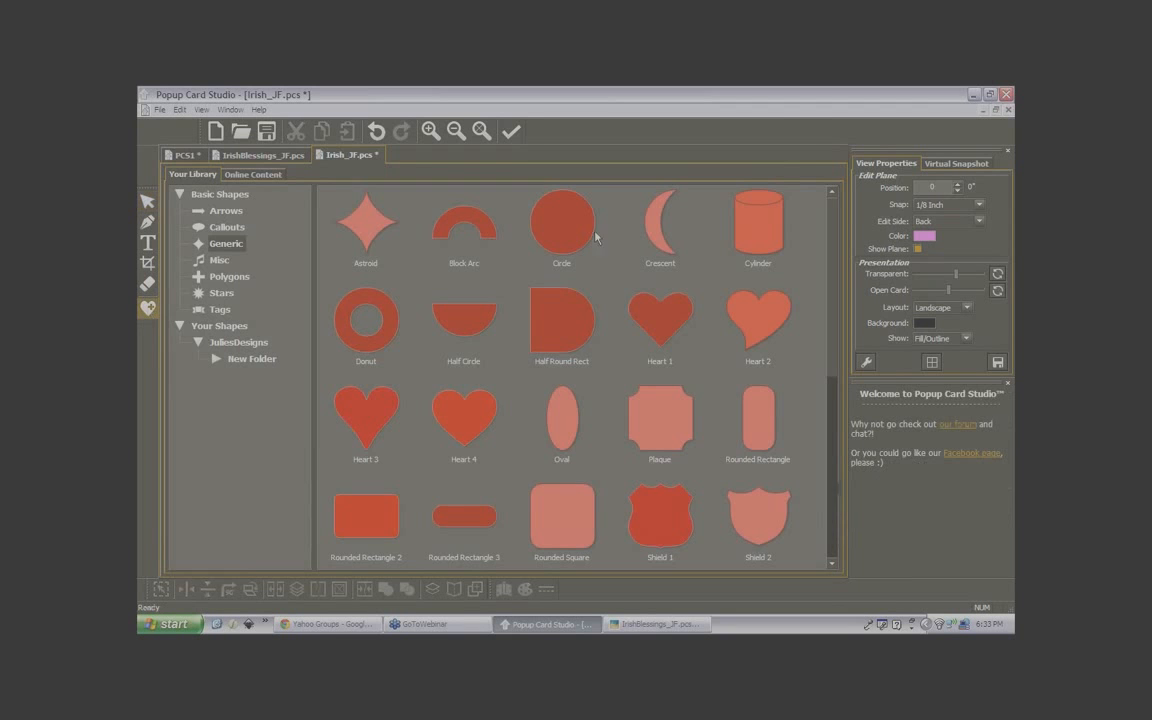
double_click(661, 248)
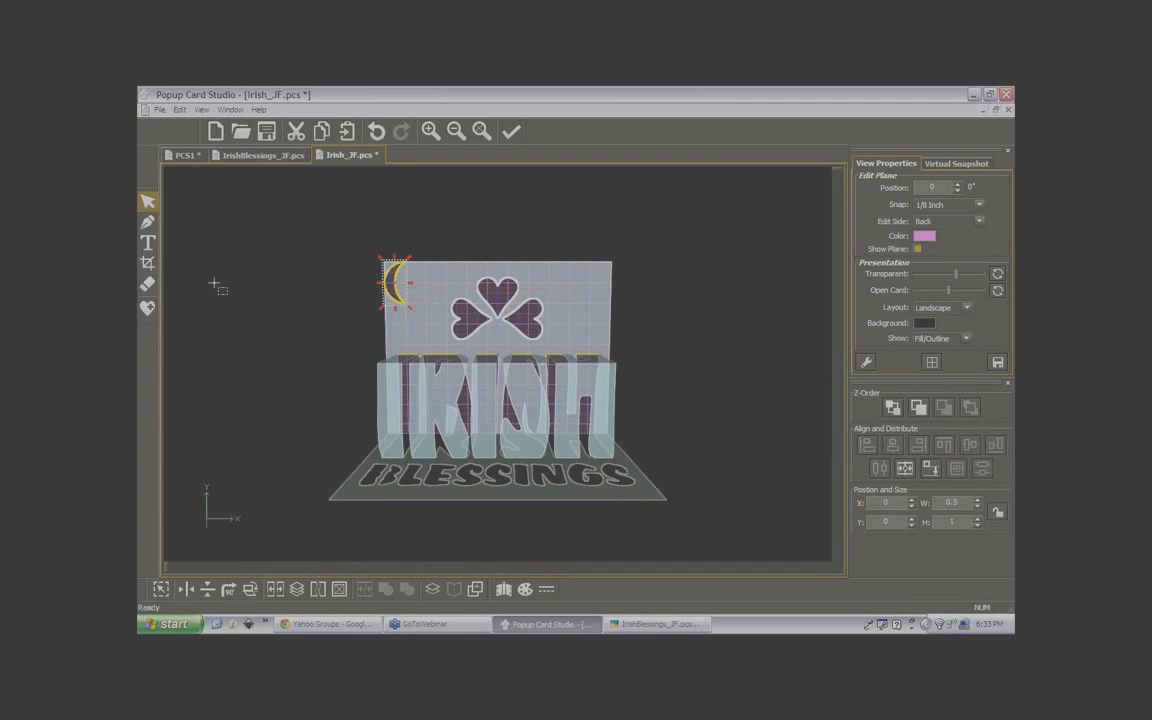
click(148, 264)
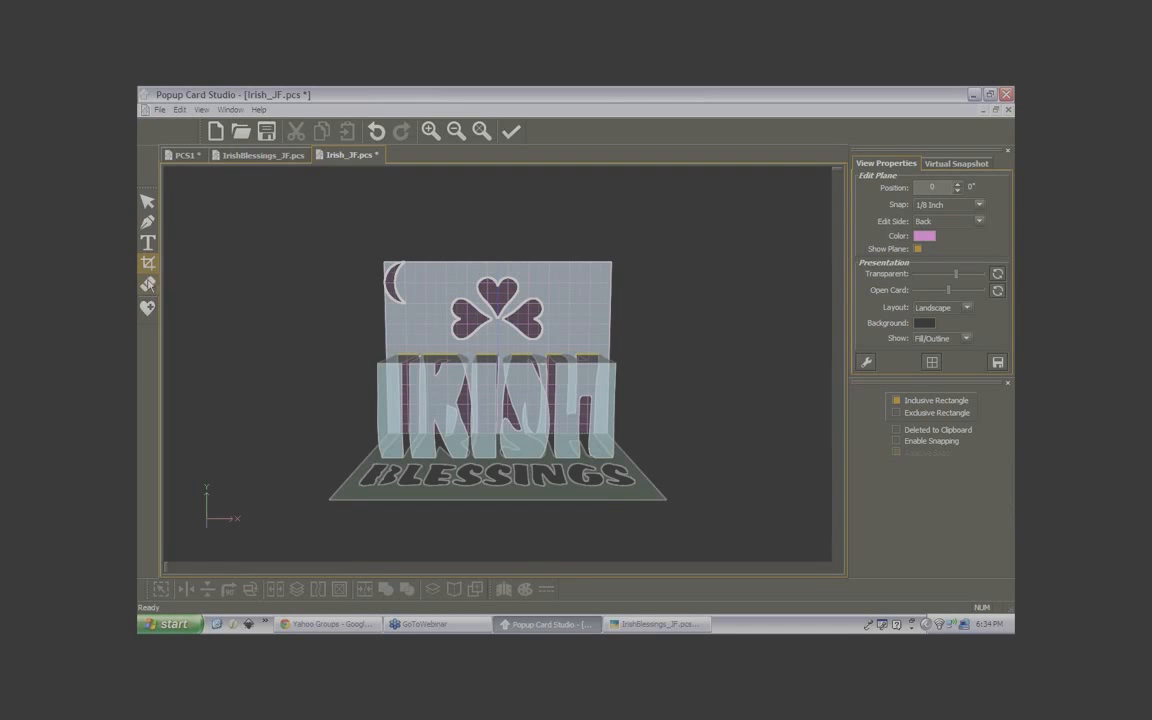
click(149, 285)
click(150, 267)
drag(378, 259, 408, 287)
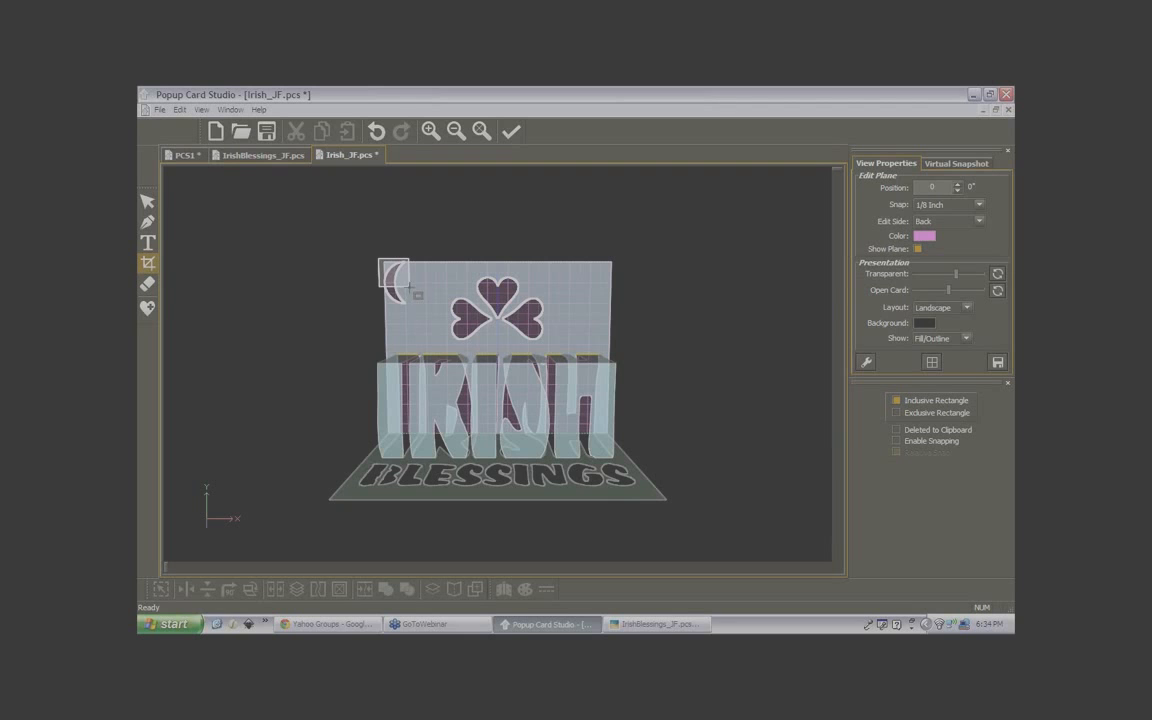
drag(408, 287, 408, 287)
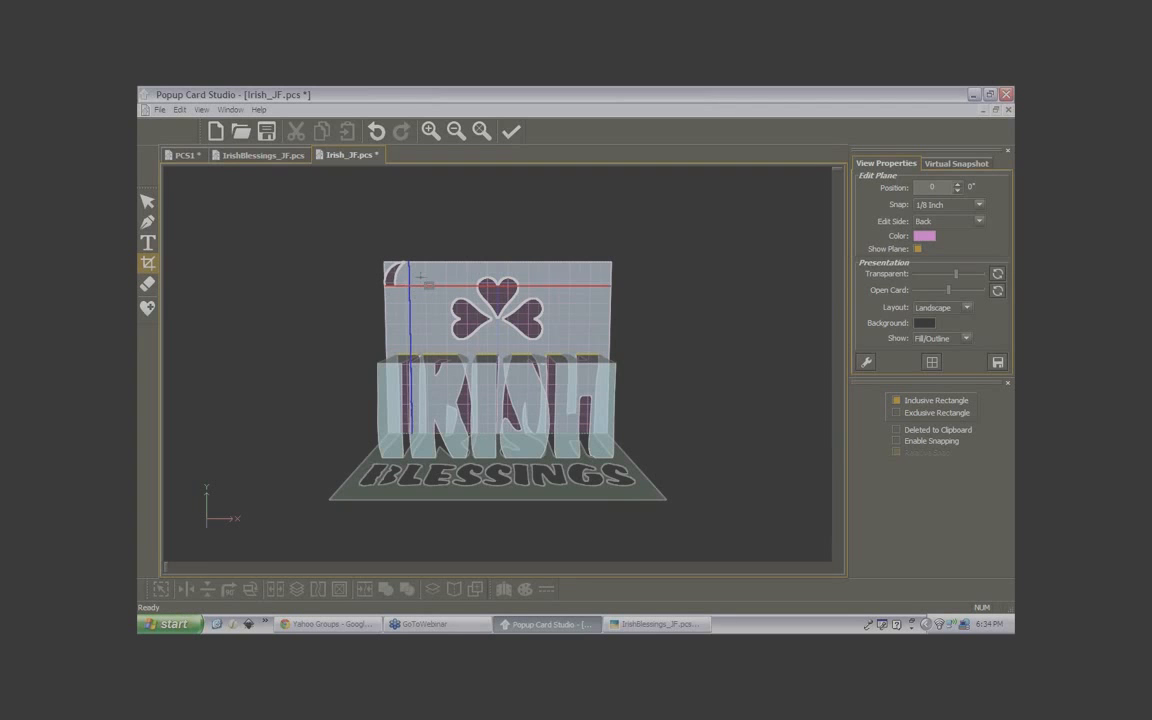
Move the cropped crescent below the hearts and turn it into a curved stem at X 2.625, Y 1.375
click(147, 201)
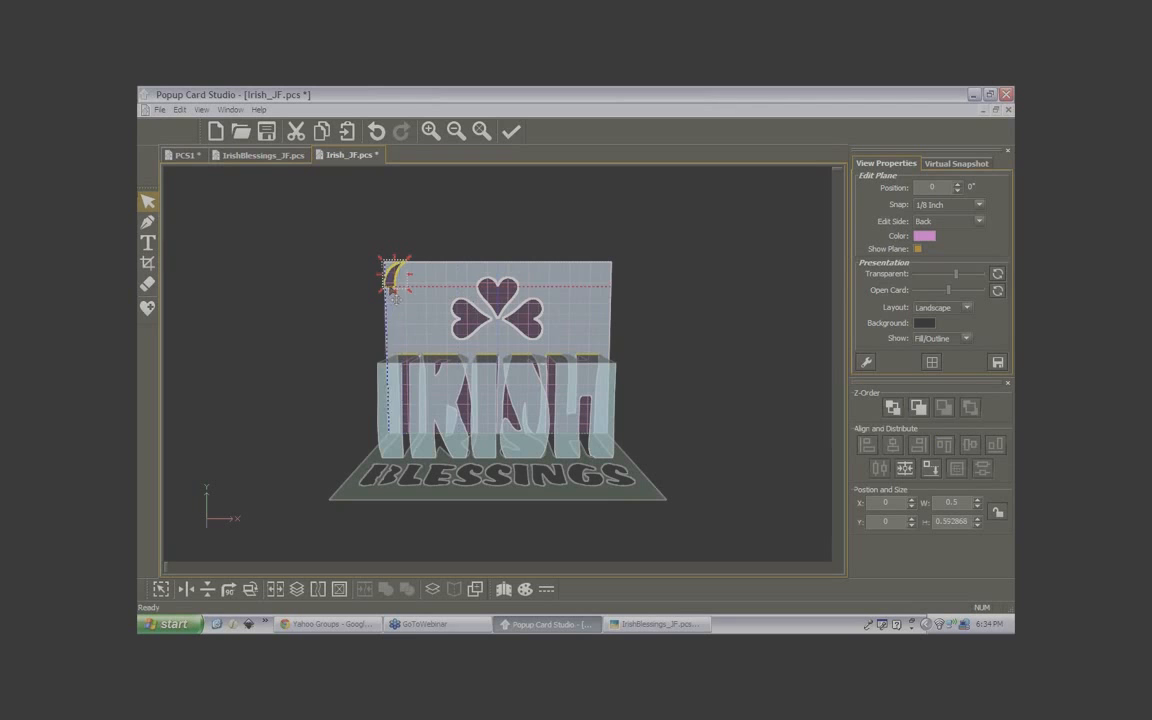
drag(392, 284, 490, 346)
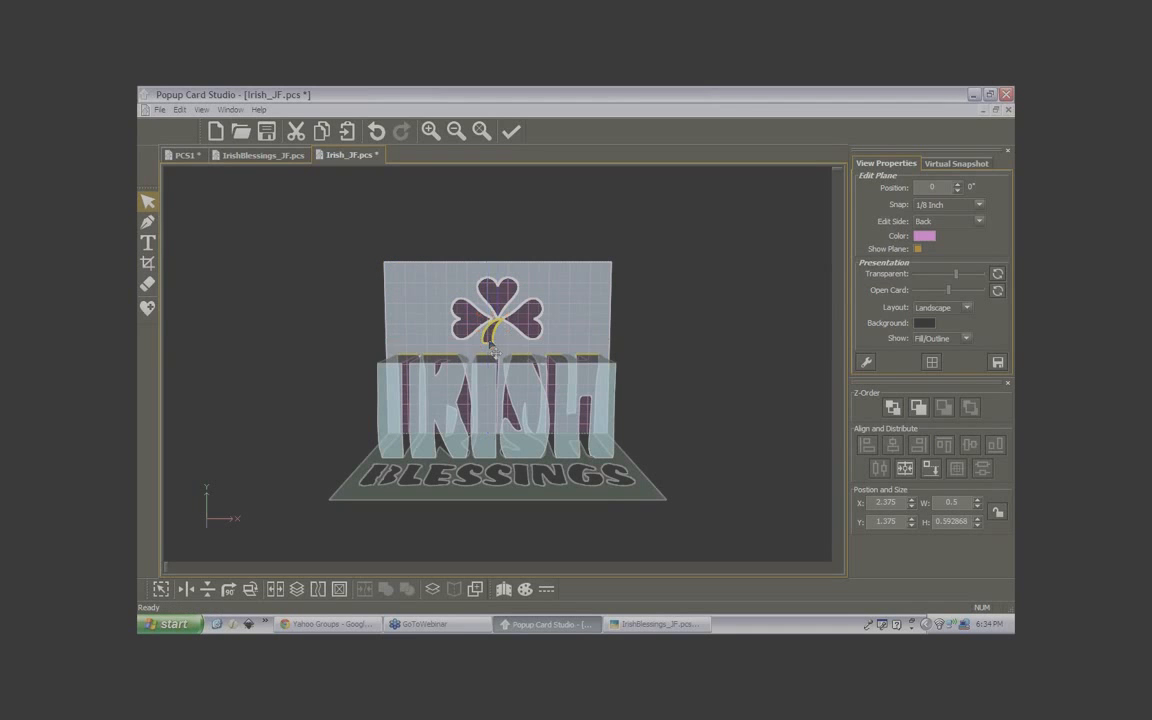
mouse_move(507, 348)
mouse_down()
mouse_move(529, 336)
mouse_move(493, 342)
mouse_move(504, 355)
mouse_up()
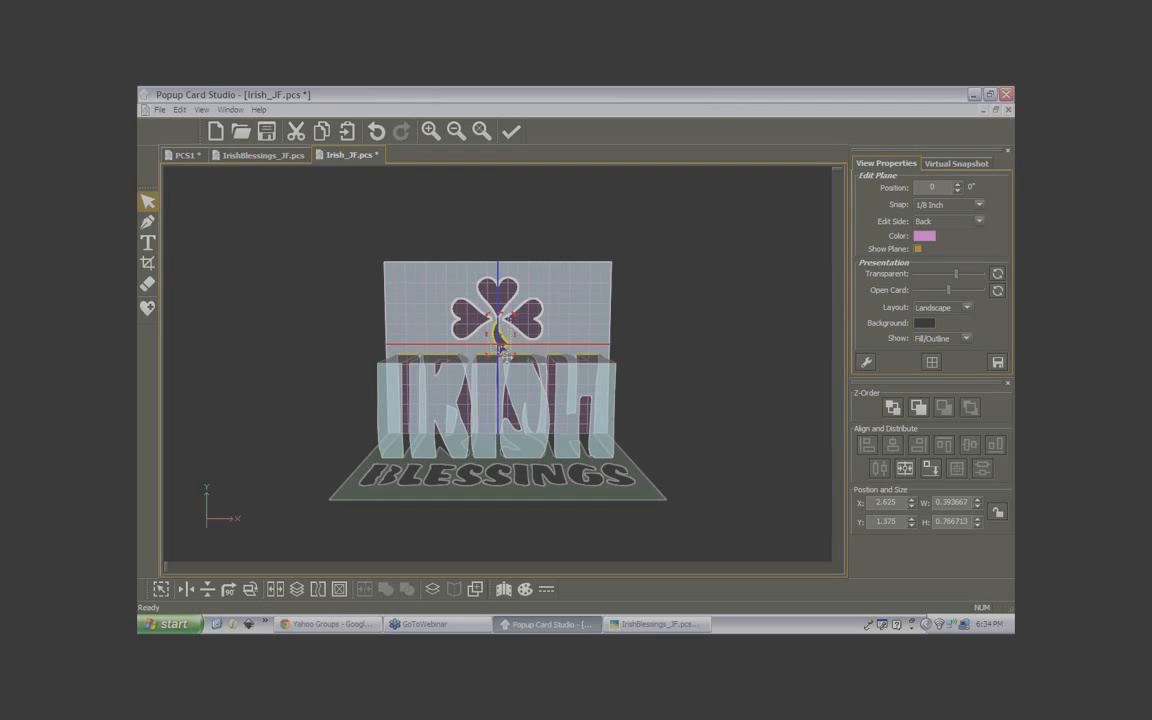
Set the snap to 1/64 Inch, shrink the stem to about 0.33 by 0.64 in., and place it at about X 2.64, Y 1.44
scroll(505, 355, up, 4)
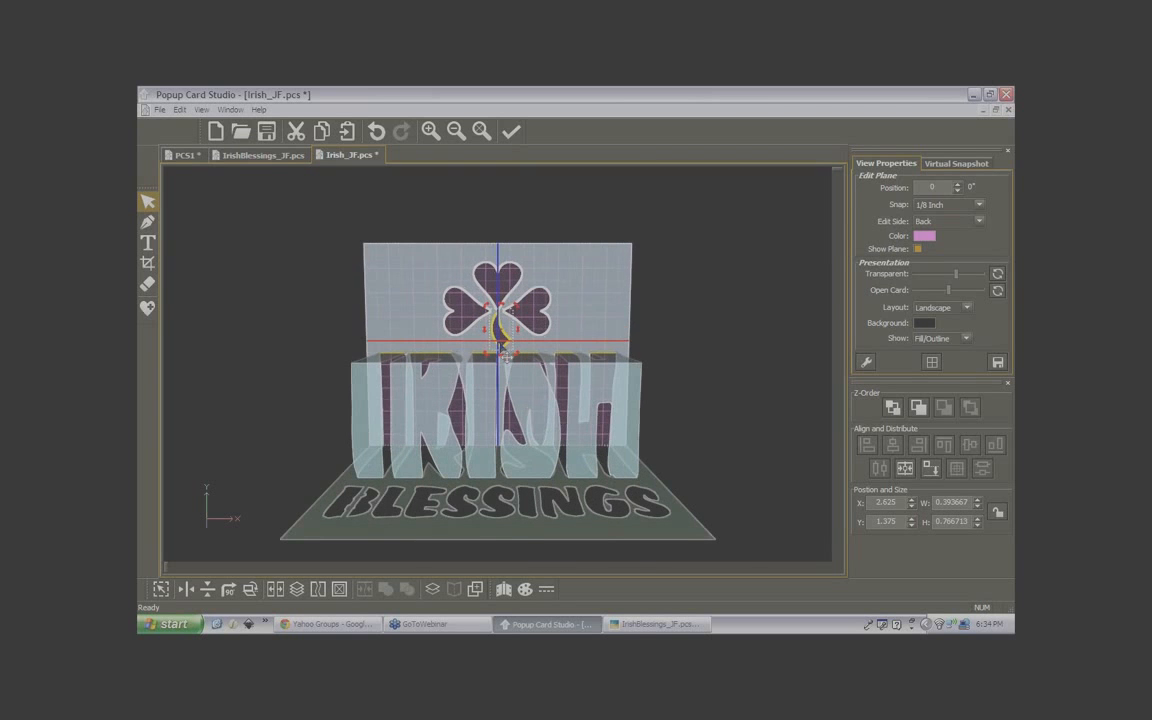
scroll(505, 351, up, 2)
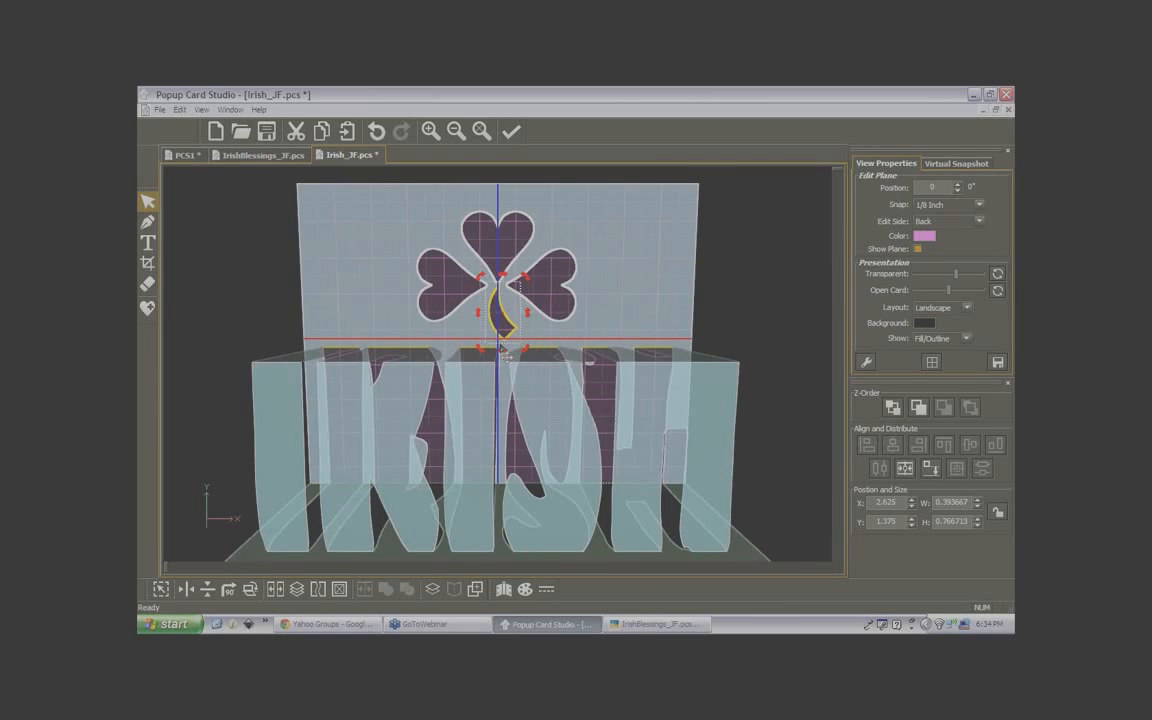
scroll(504, 348, up, 2)
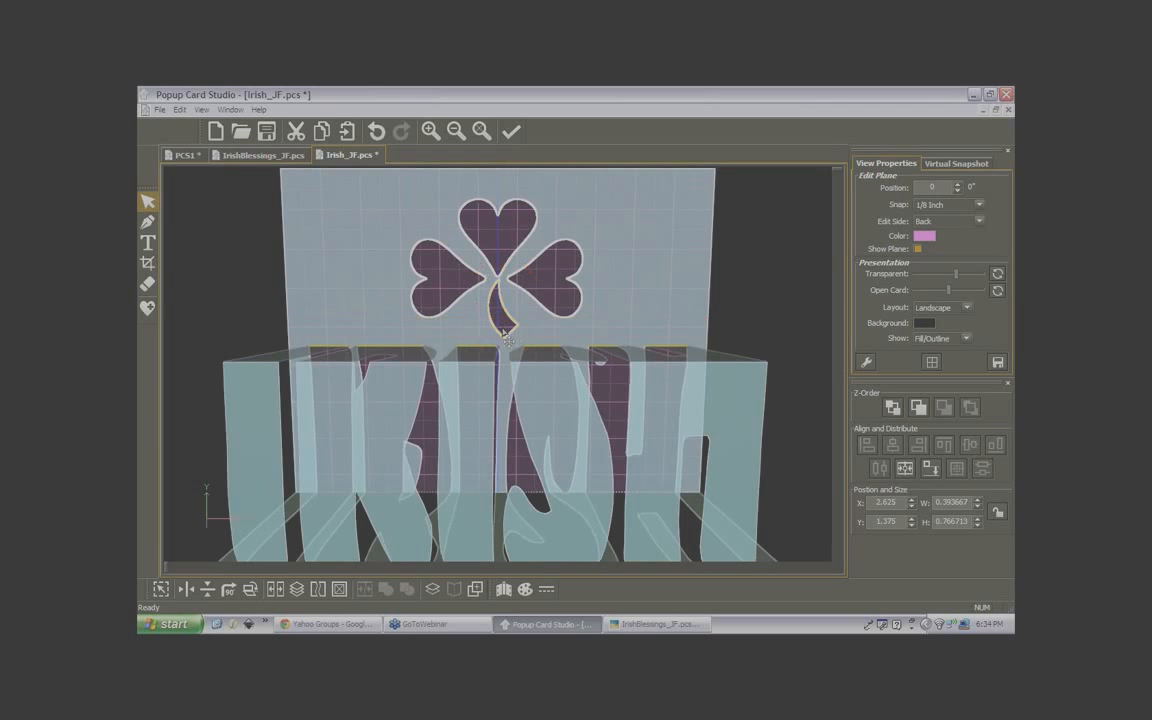
click(505, 328)
drag(508, 330, 514, 332)
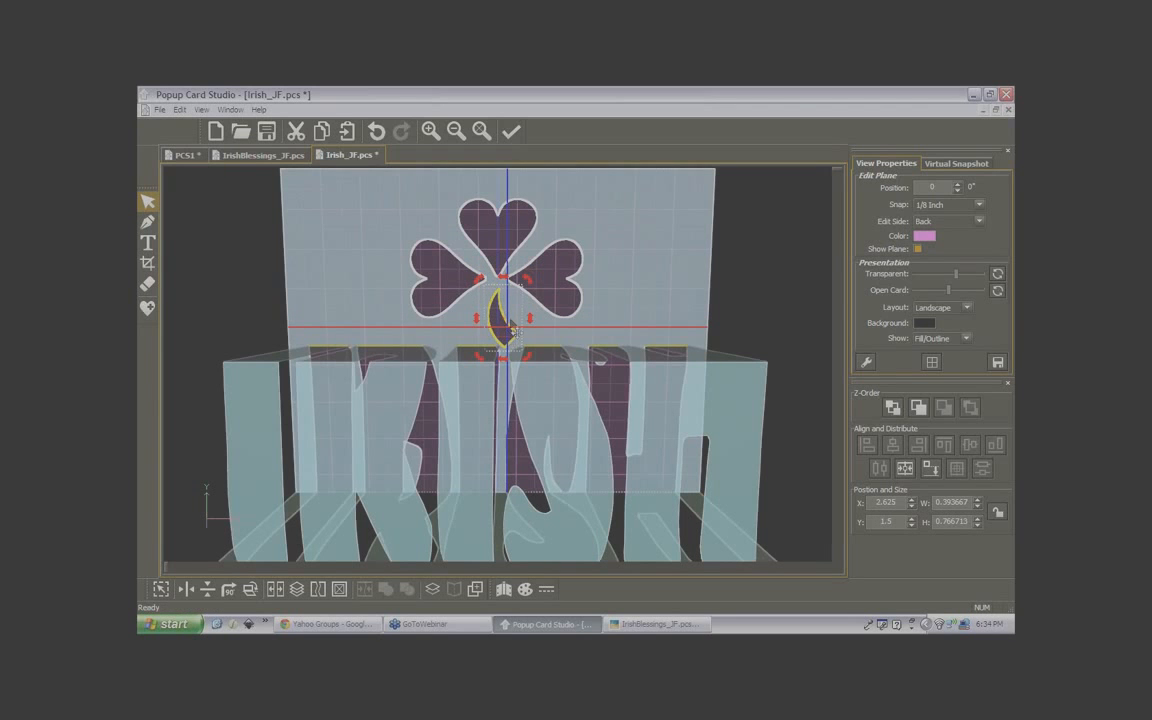
click(980, 205)
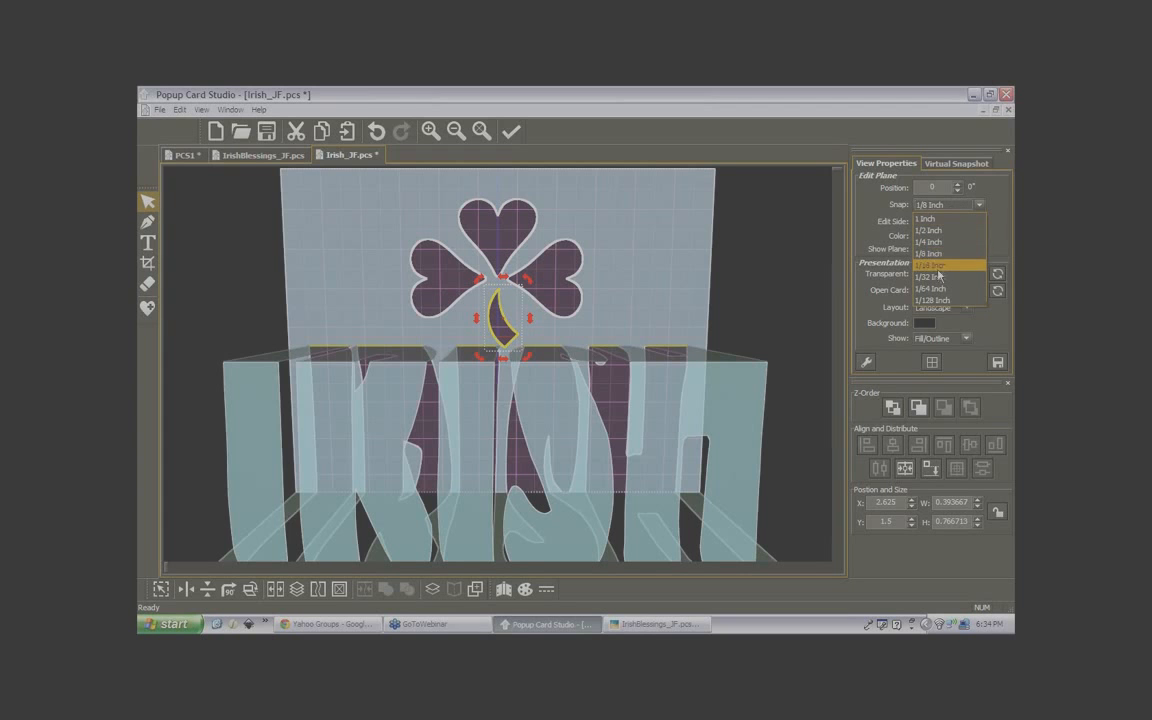
click(935, 290)
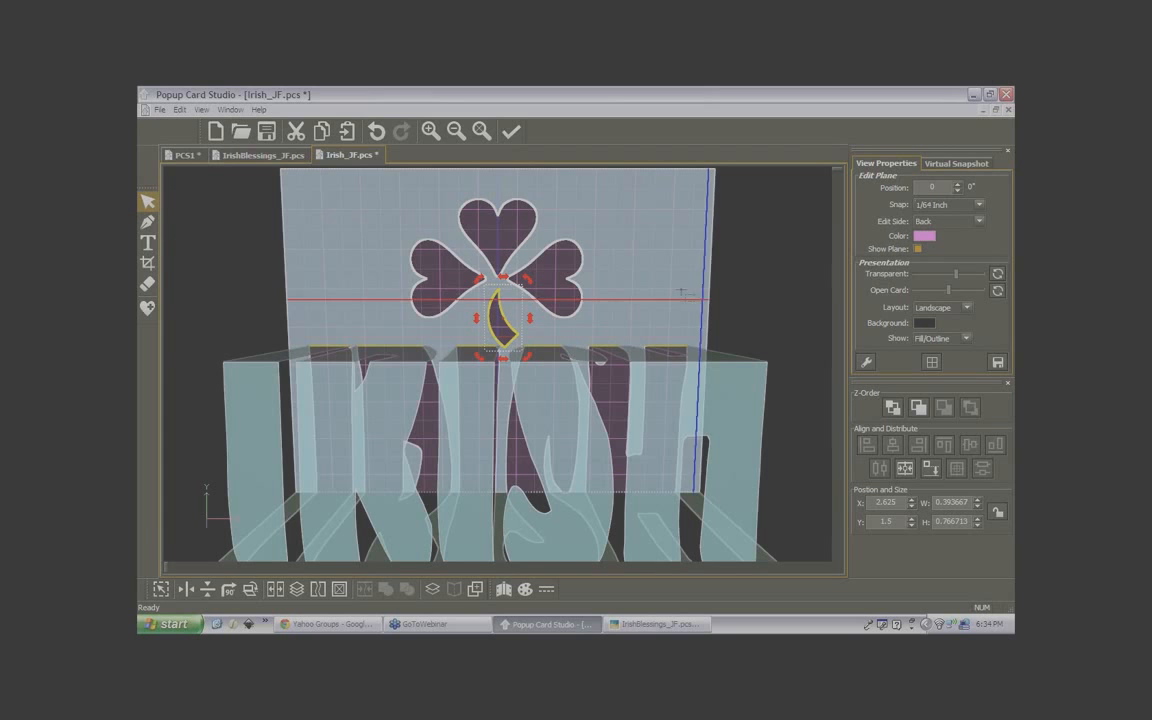
mouse_move(502, 334)
mouse_down()
mouse_move(505, 325)
mouse_move(507, 340)
mouse_move(493, 342)
mouse_move(508, 321)
mouse_move(513, 330)
mouse_up()
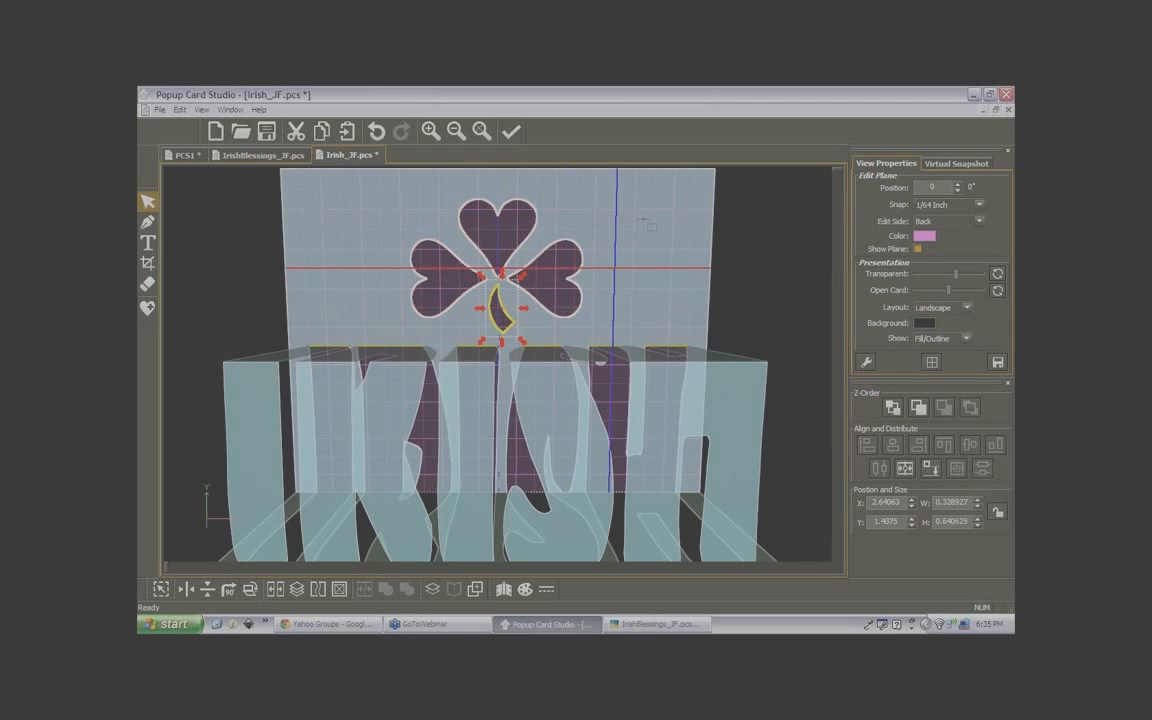
Combine the hearts and stem into one shamrock, narrowed to about 1.83 in. wide and centered horizontally on the back panel
drag(380, 186, 612, 346)
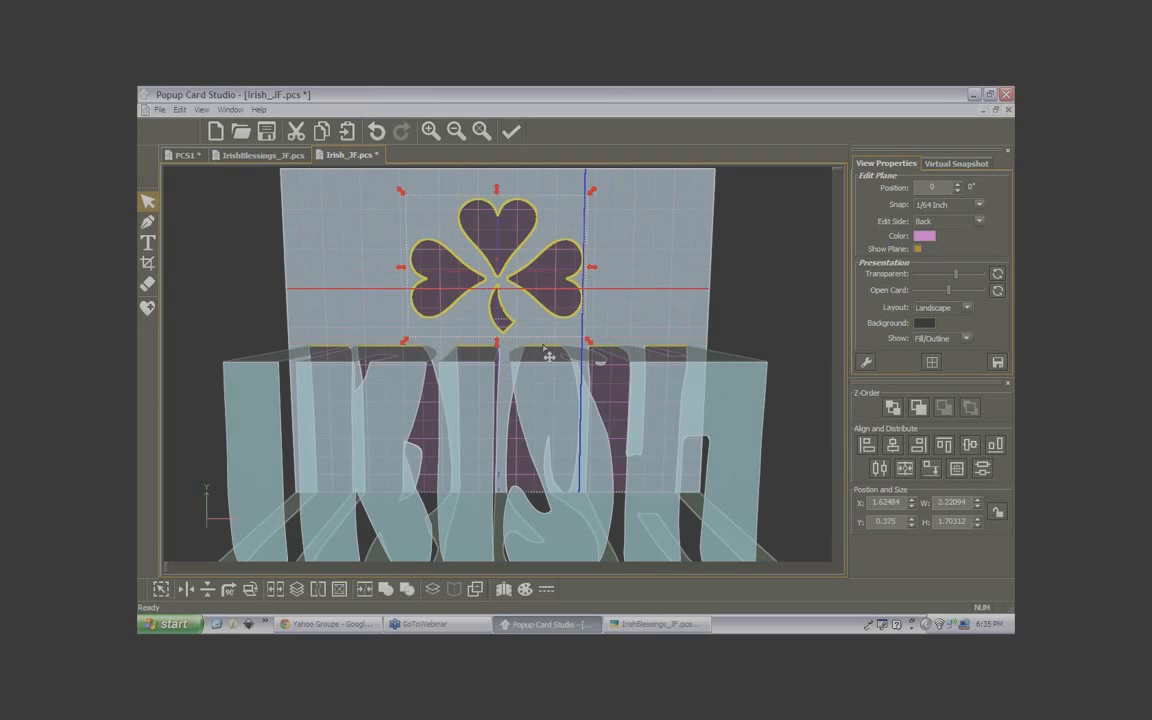
click(366, 590)
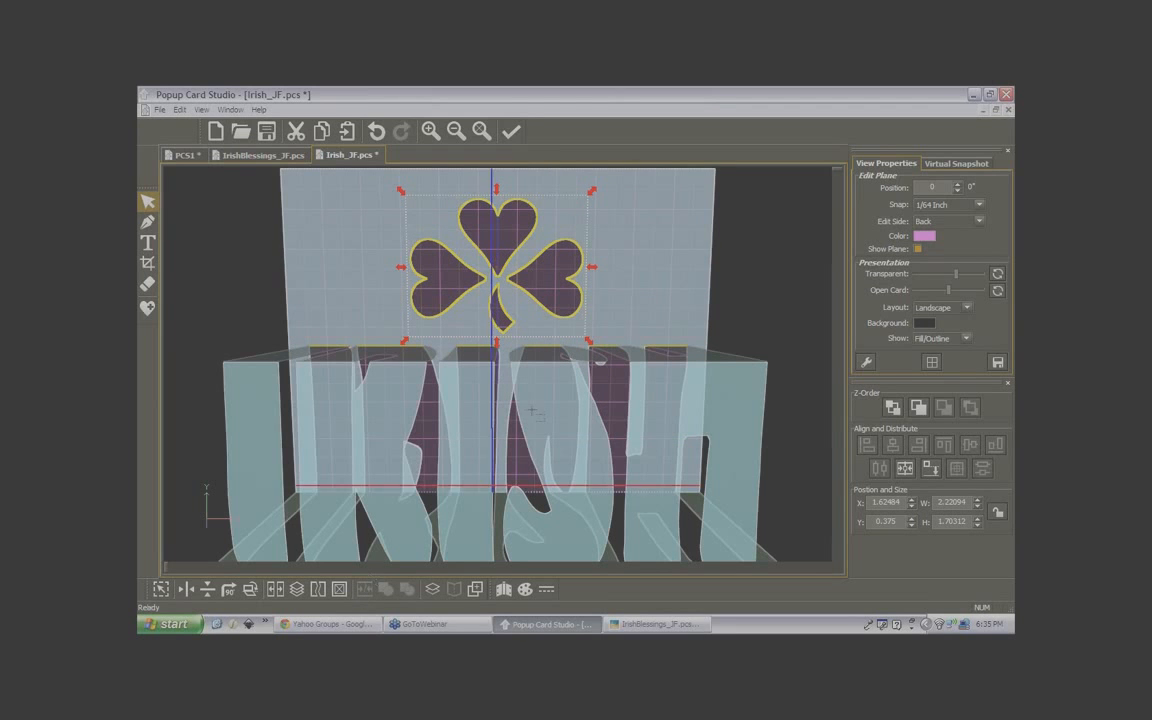
drag(592, 272, 564, 268)
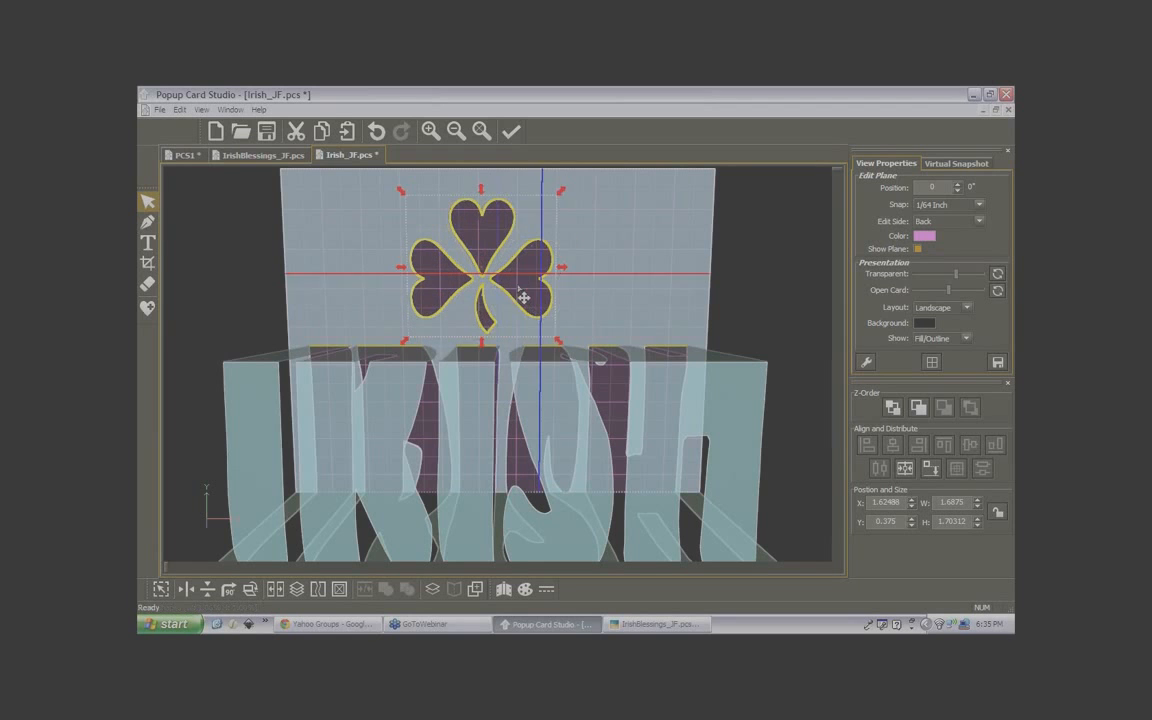
click(905, 468)
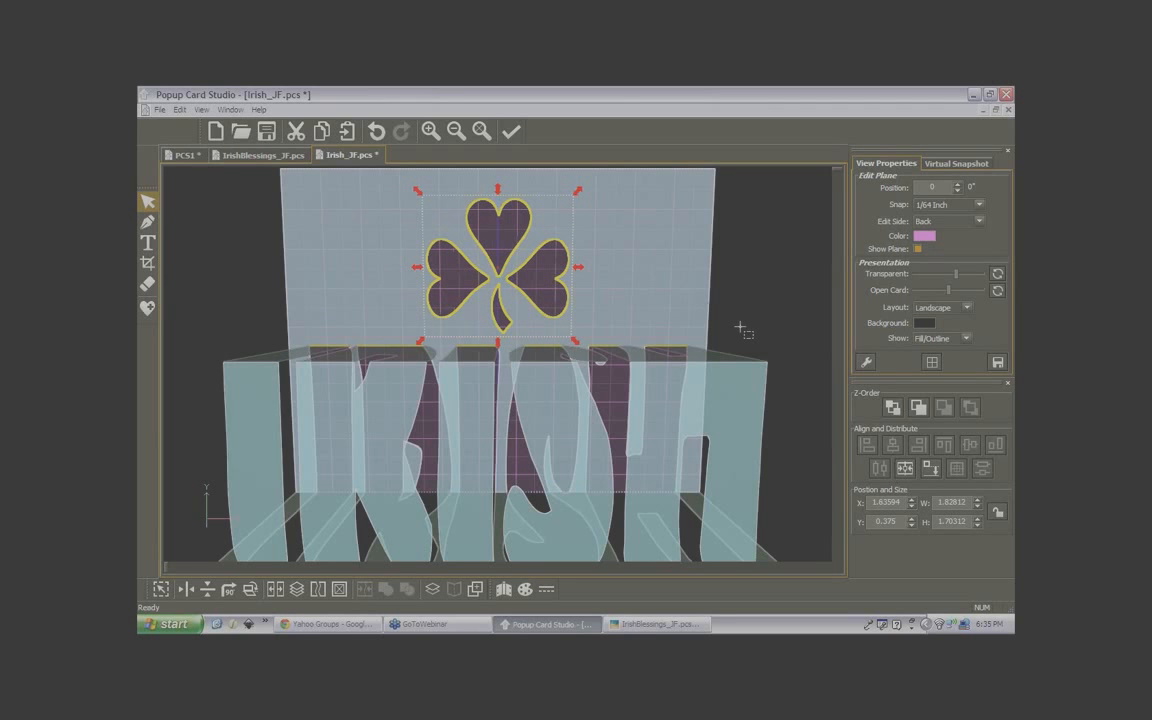
Turn the whole card to an angled view from above and show its virtual snapshot
click(482, 133)
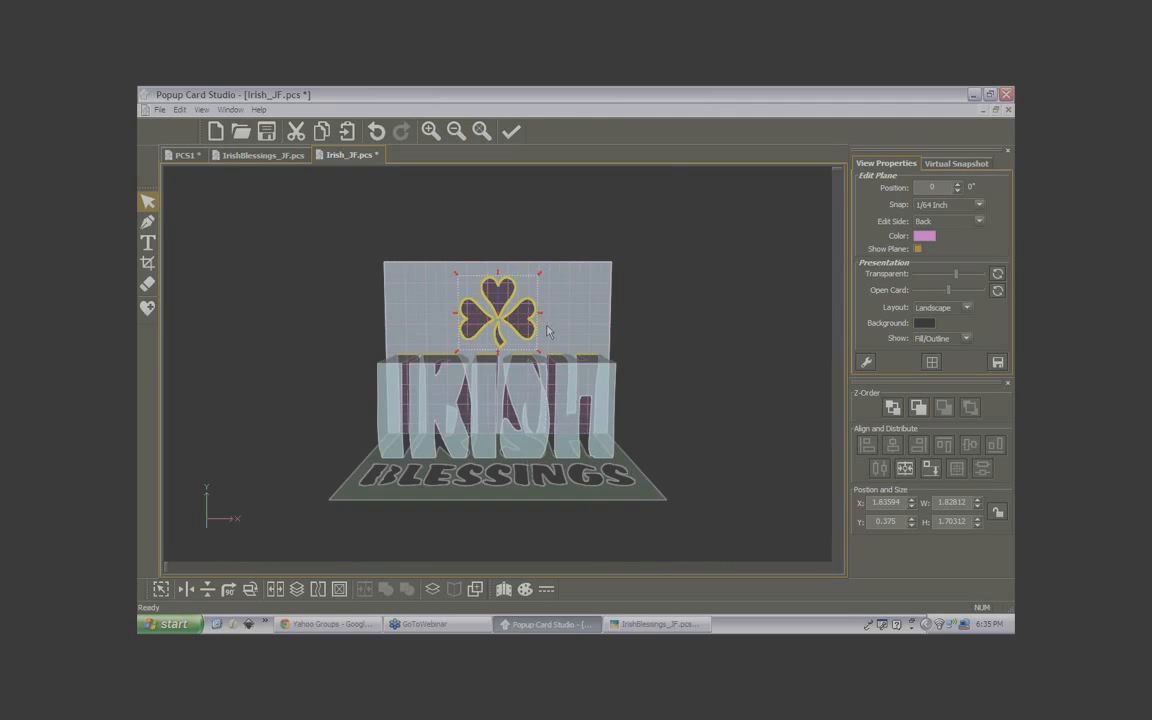
right_drag(547, 328, 547, 335)
right_drag(547, 340, 545, 380)
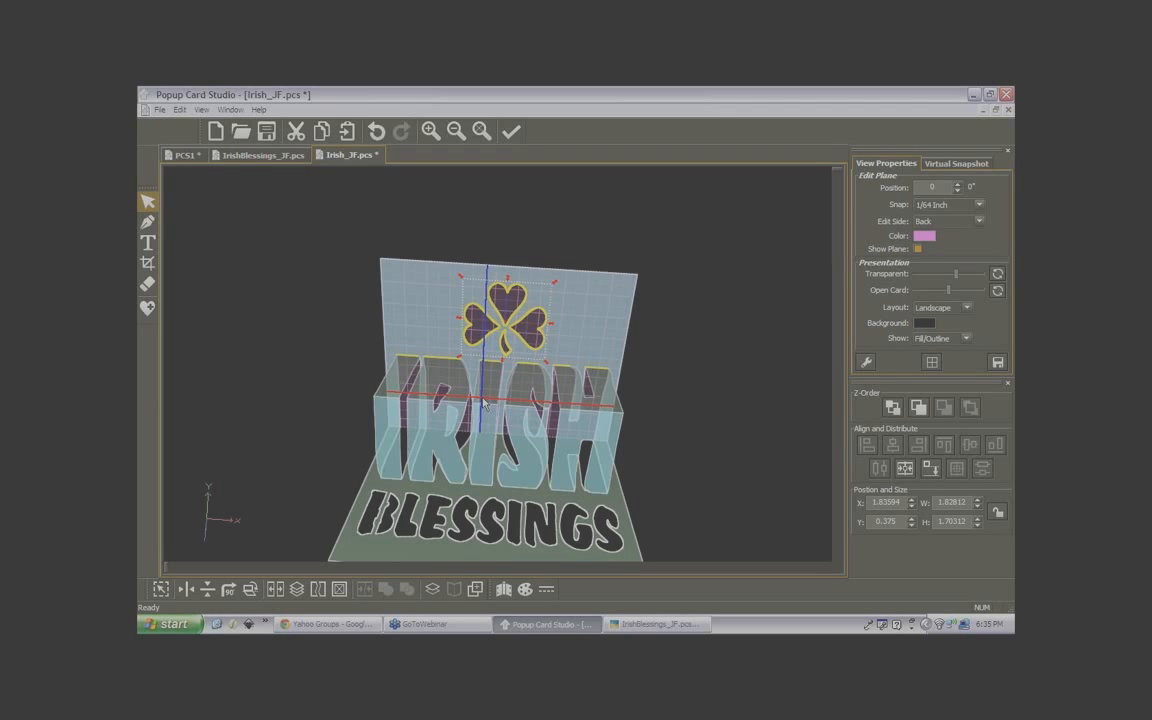
middle_drag(485, 399, 486, 361)
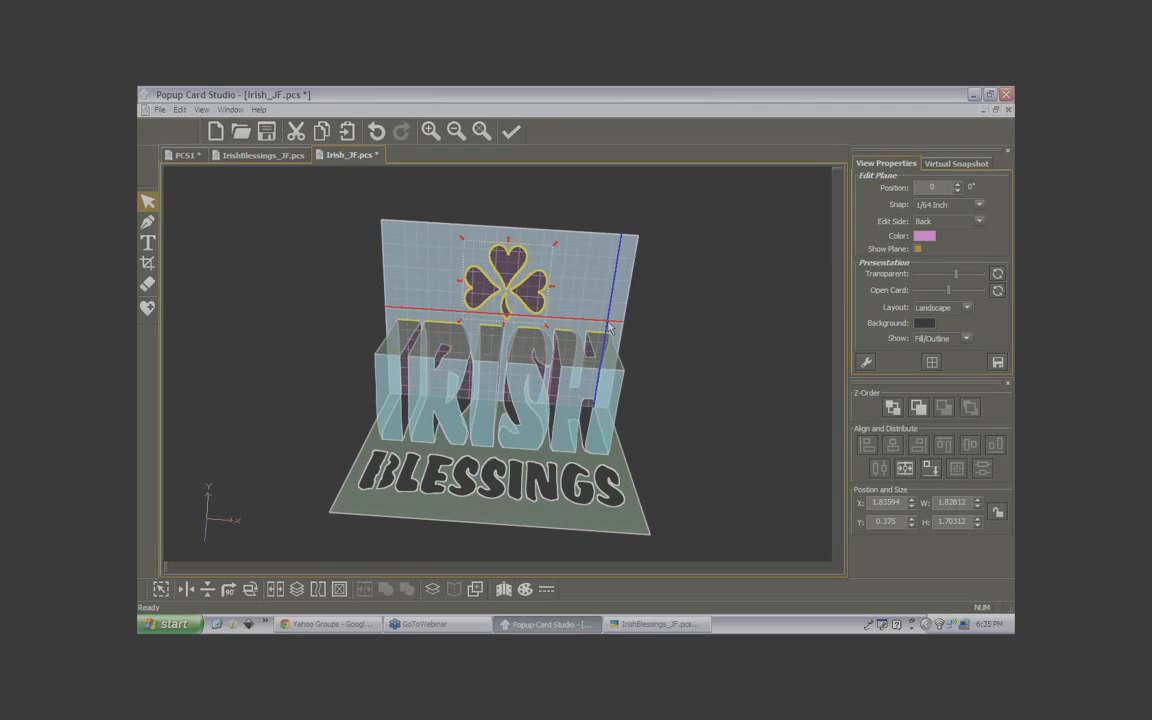
right_drag(610, 328, 480, 330)
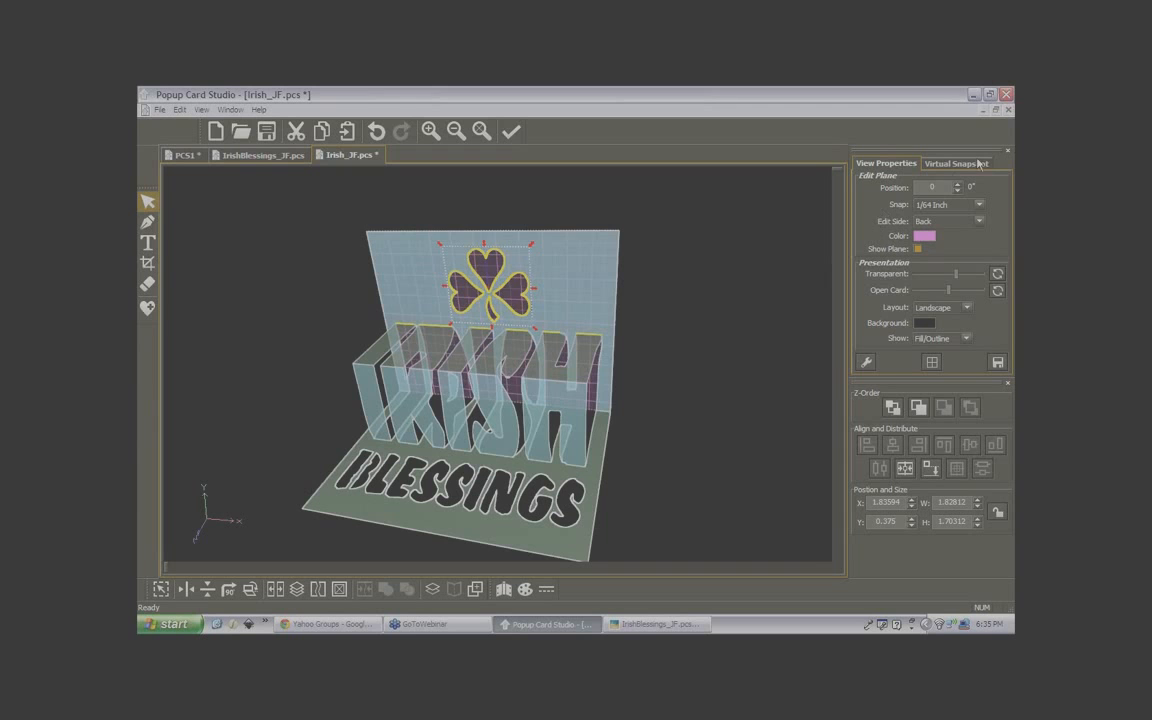
click(925, 163)
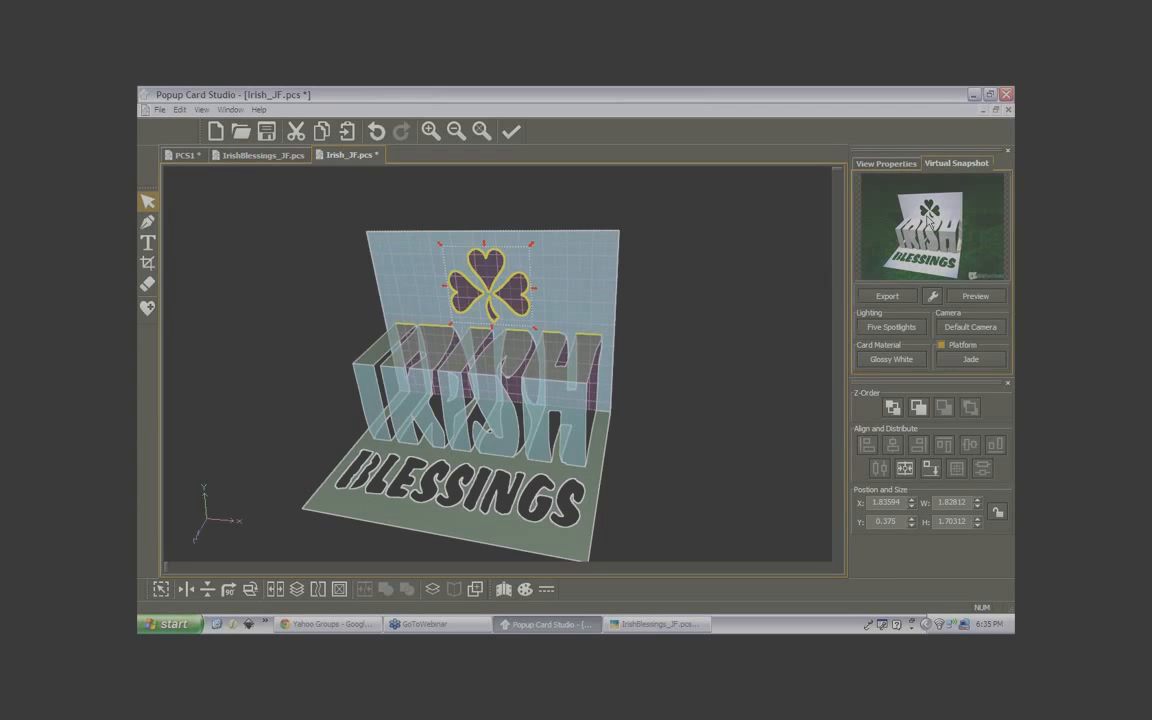
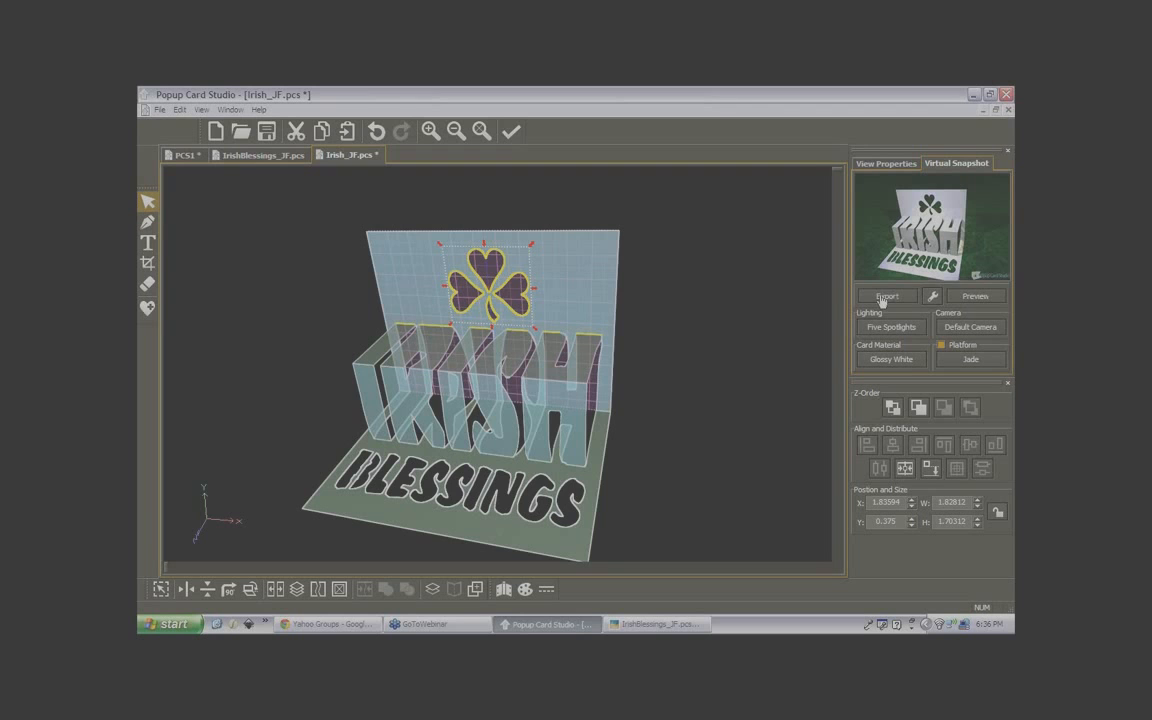
Export the virtual snapshot as a Standard Quality 320 x 240 PNG named Irish_JF.pcs_320x240 on the Desktop
click(883, 298)
mouse_move(882, 312)
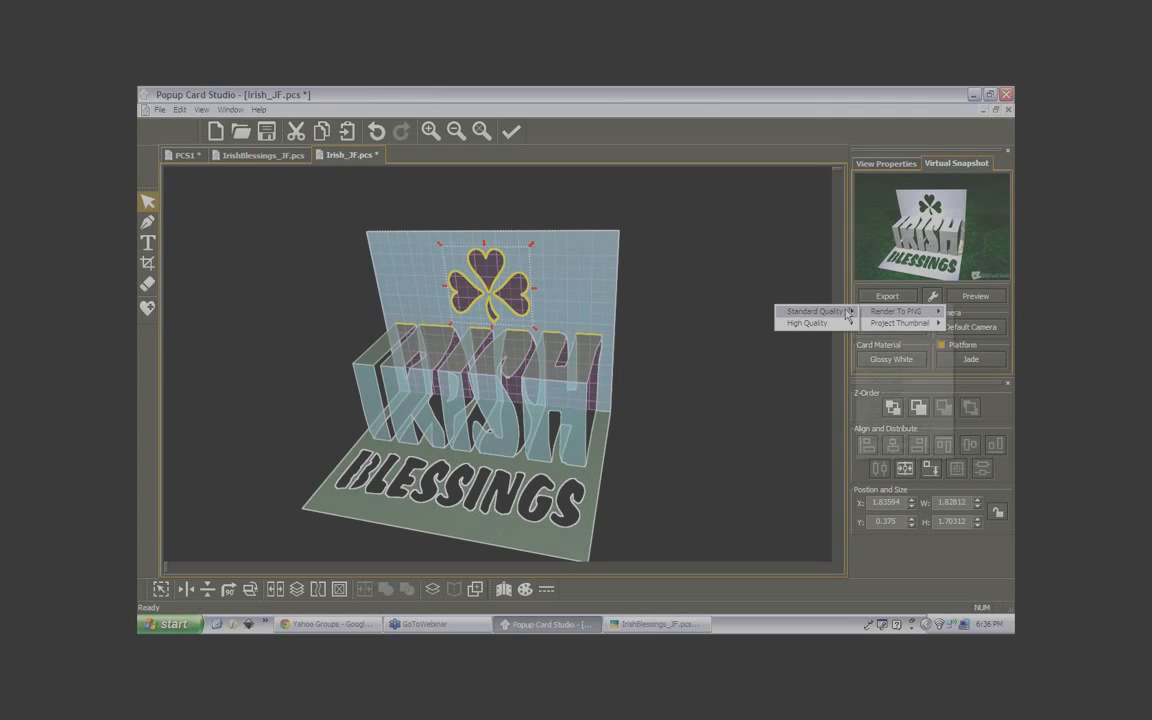
mouse_move(846, 324)
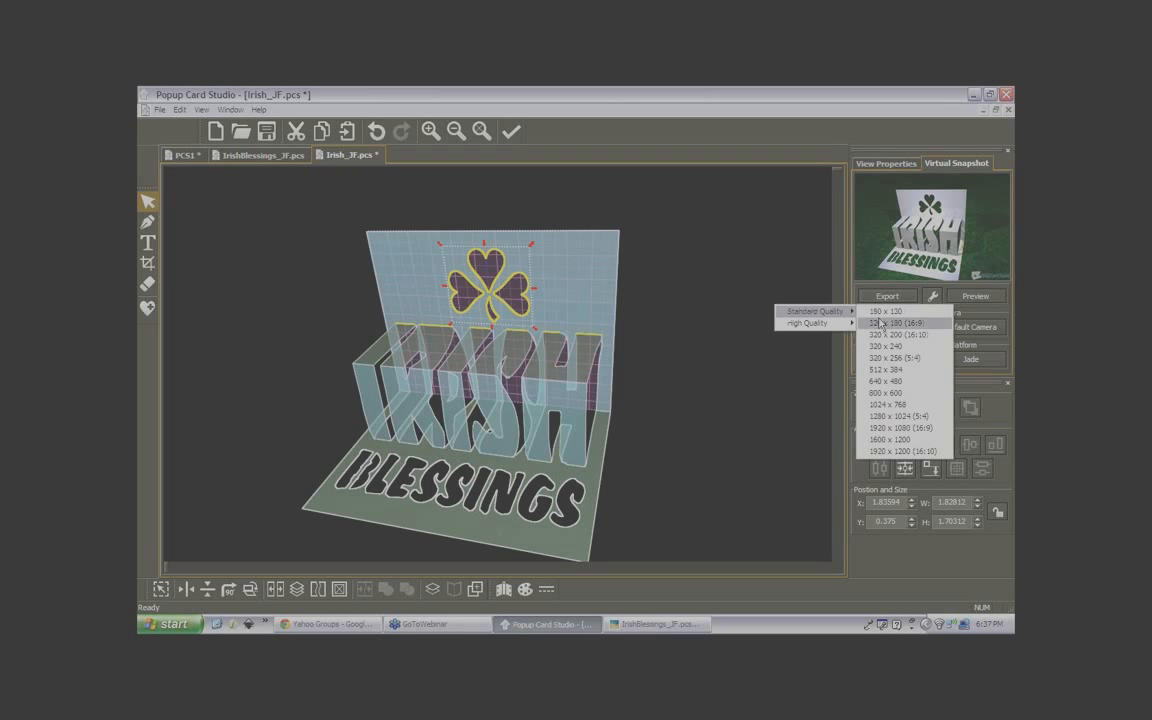
click(880, 346)
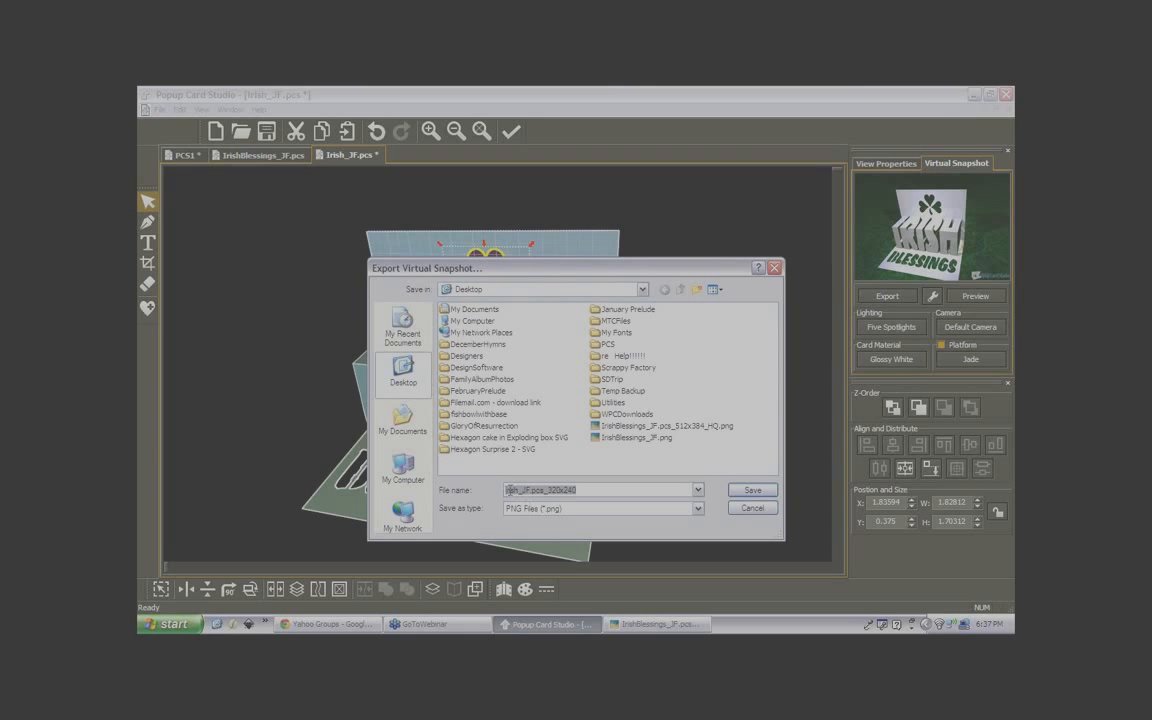
click(748, 490)
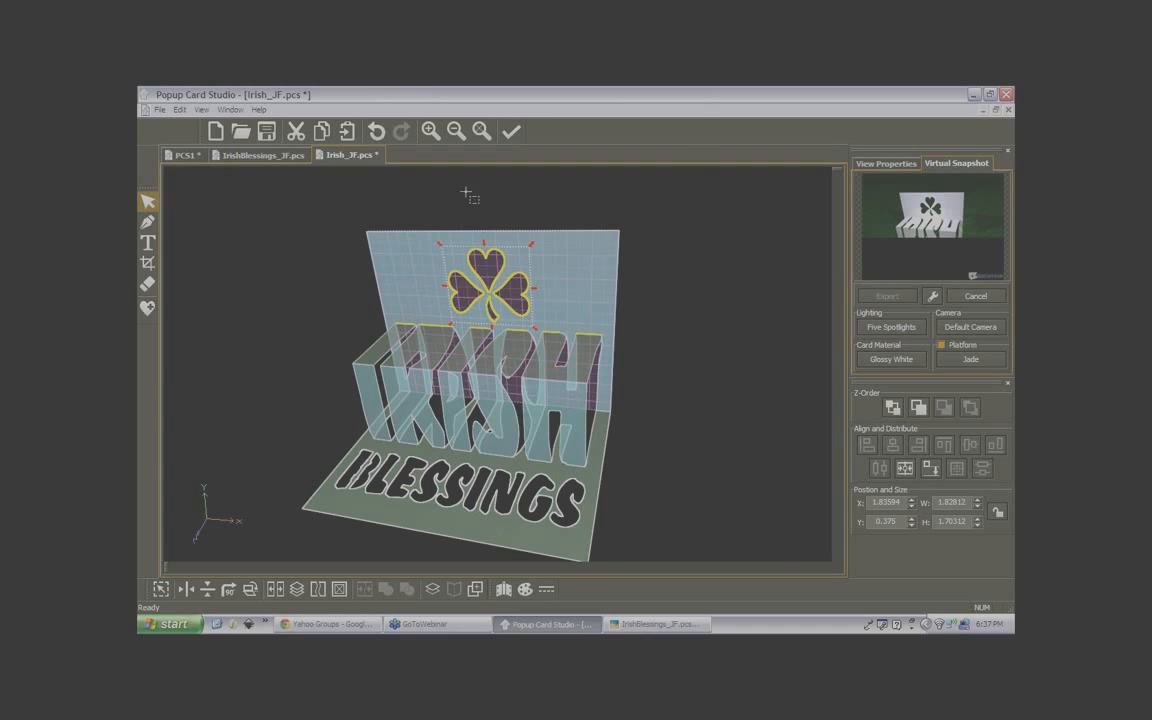
View the exported snapshot in the default image viewer, close it, and cancel the print preview rendering in progress
click(160, 110)
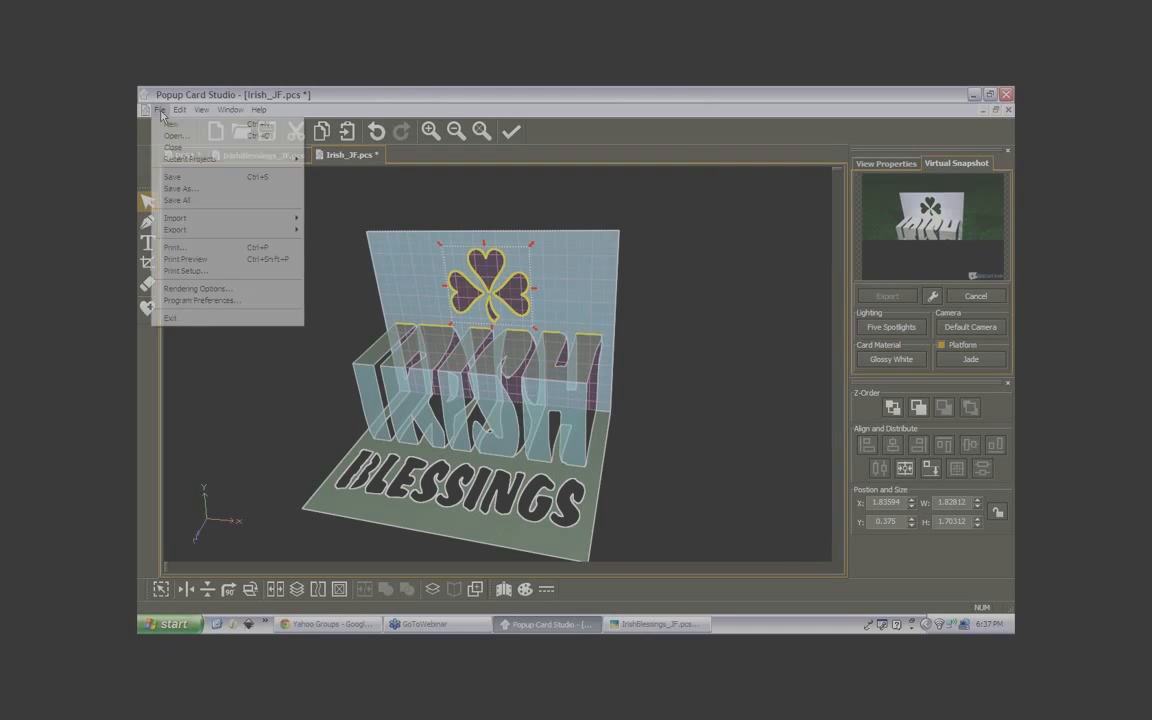
click(196, 259)
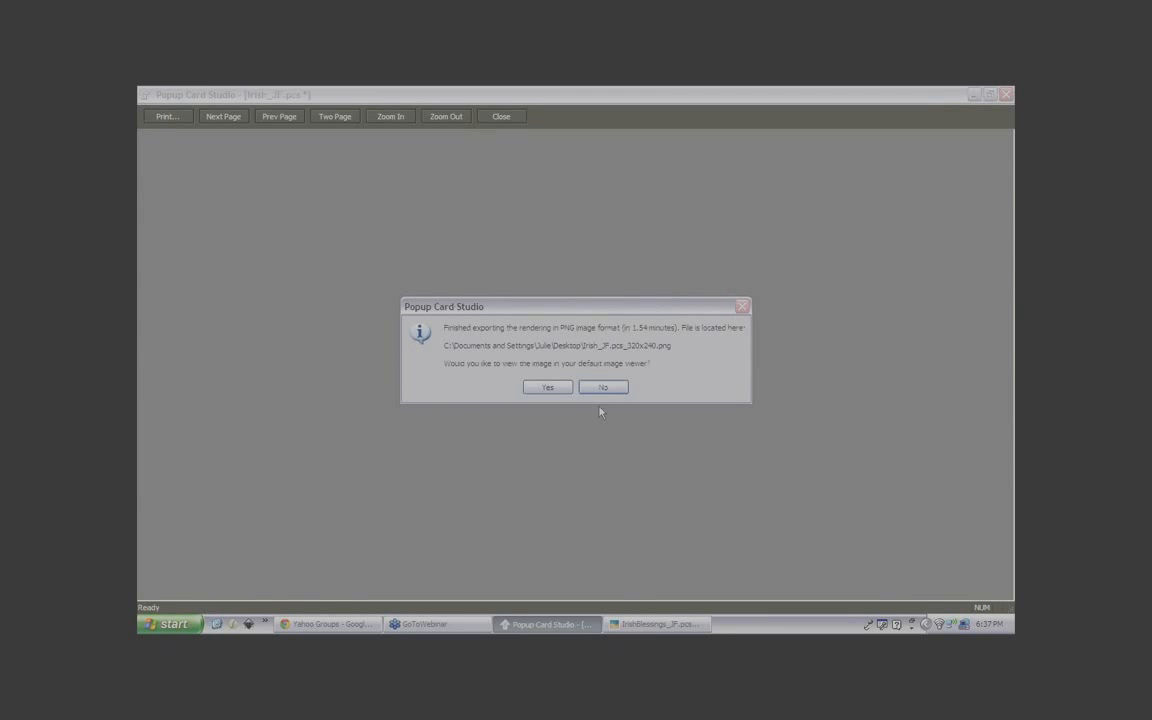
click(550, 388)
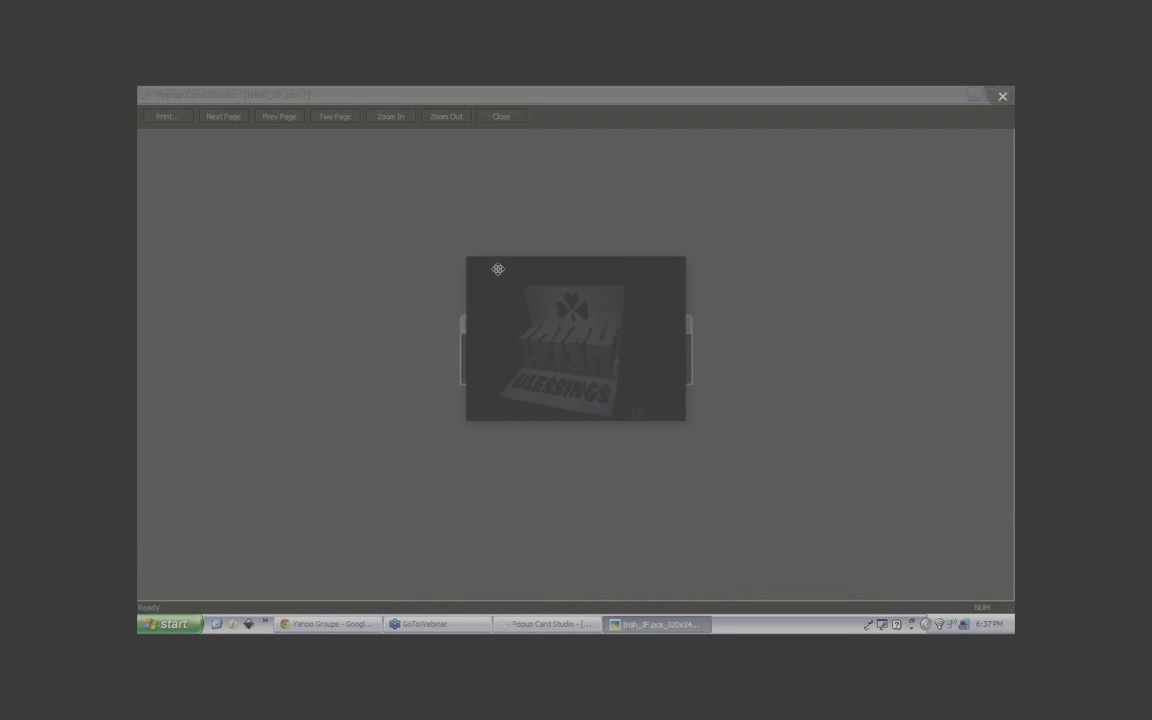
click(1004, 98)
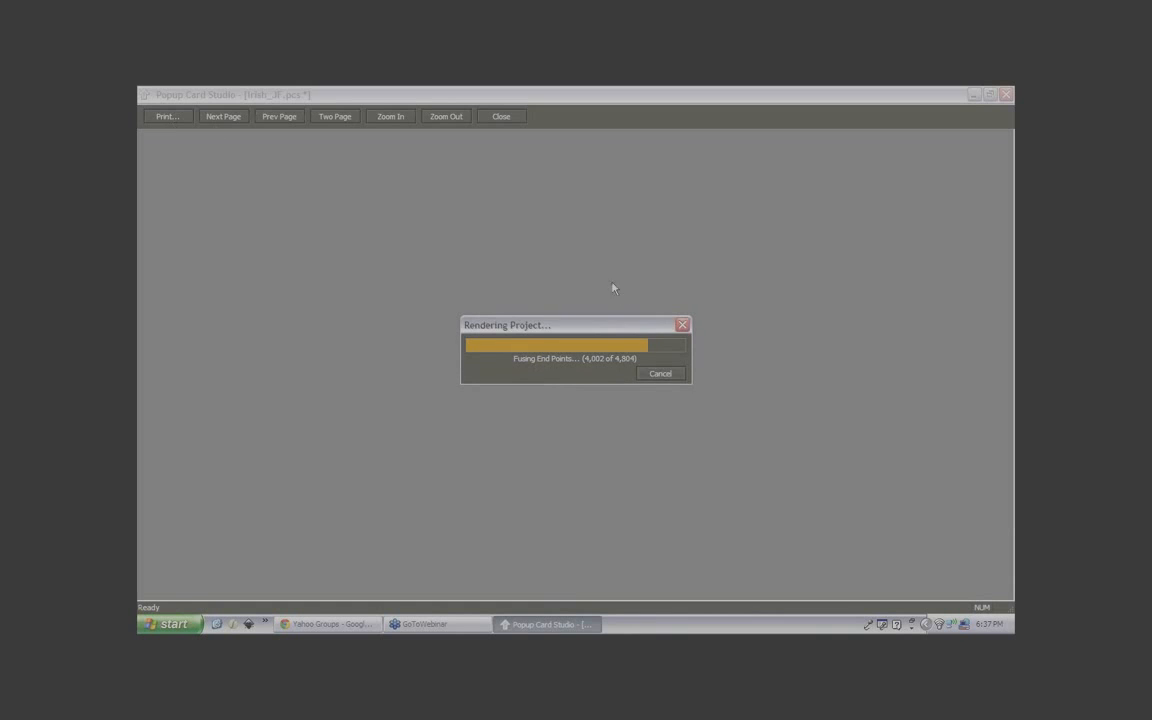
click(660, 375)
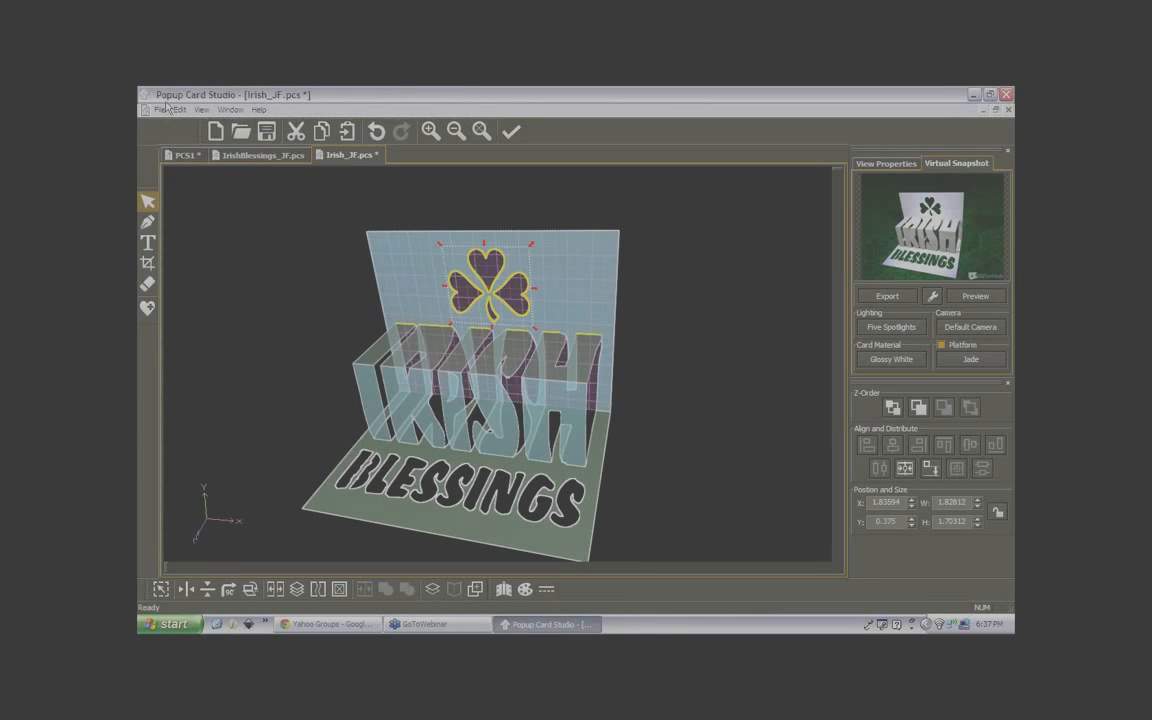
Preview the print layout of the flat card pattern and close the preview
click(160, 110)
click(196, 260)
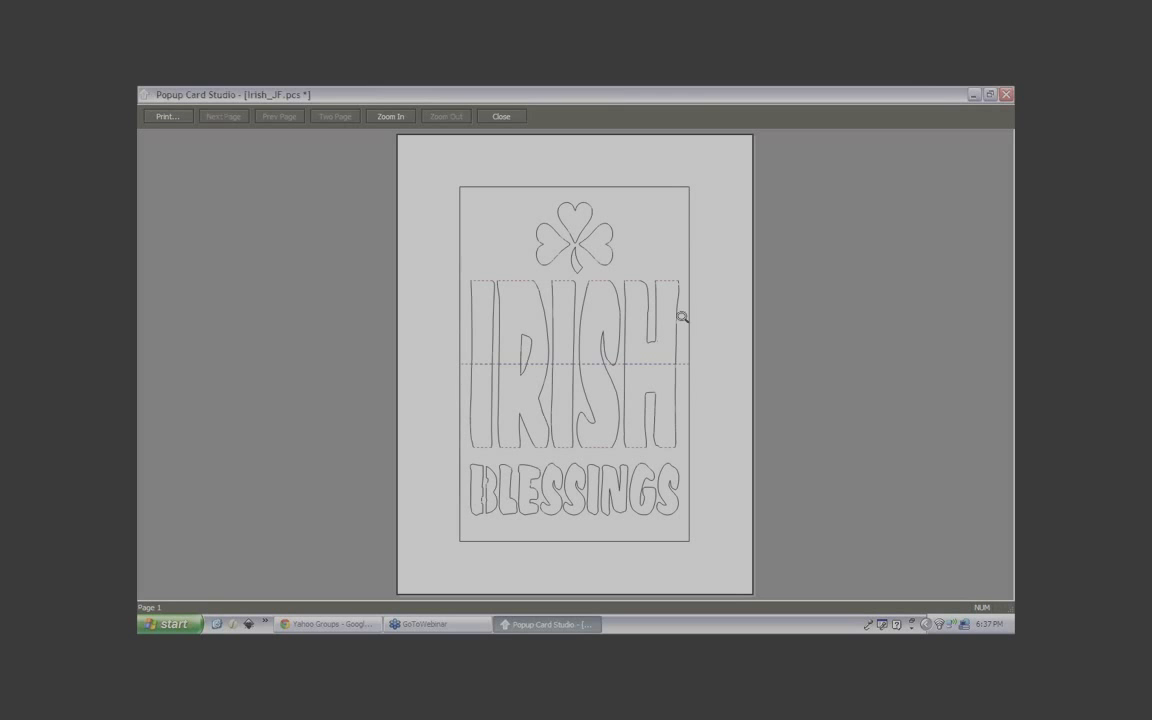
click(503, 117)
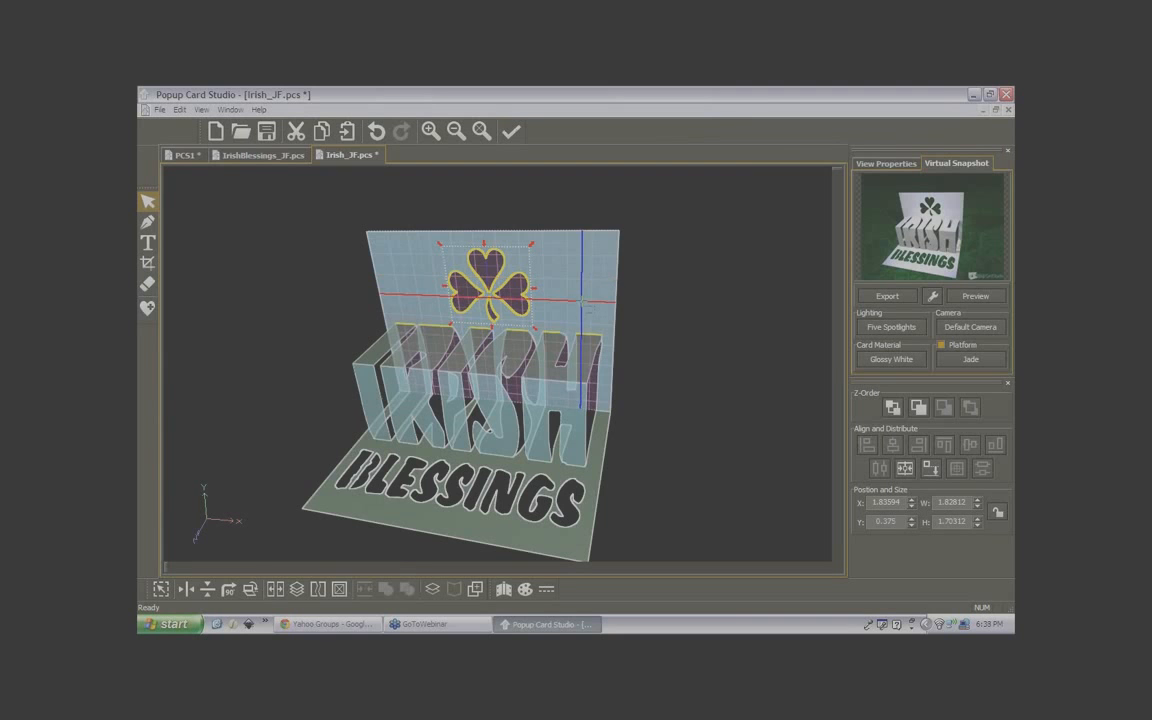
Examine the card's raised lettering and back panel from the side, the front and above
click(482, 131)
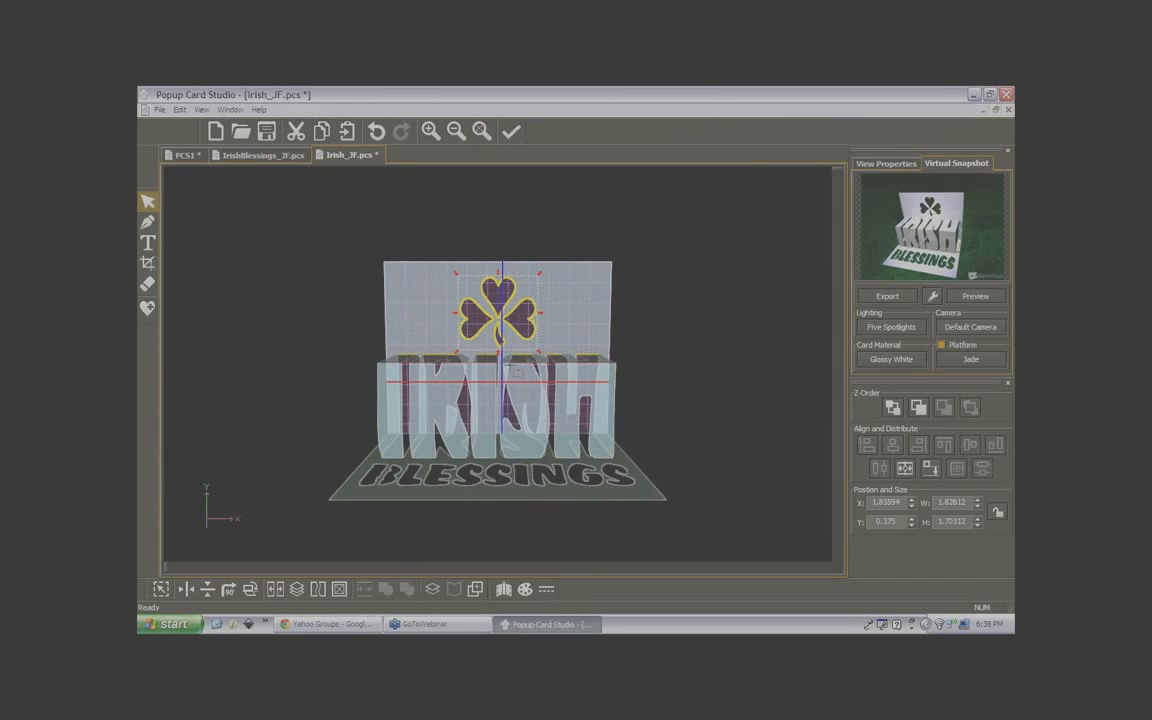
middle_drag(503, 370, 768, 415)
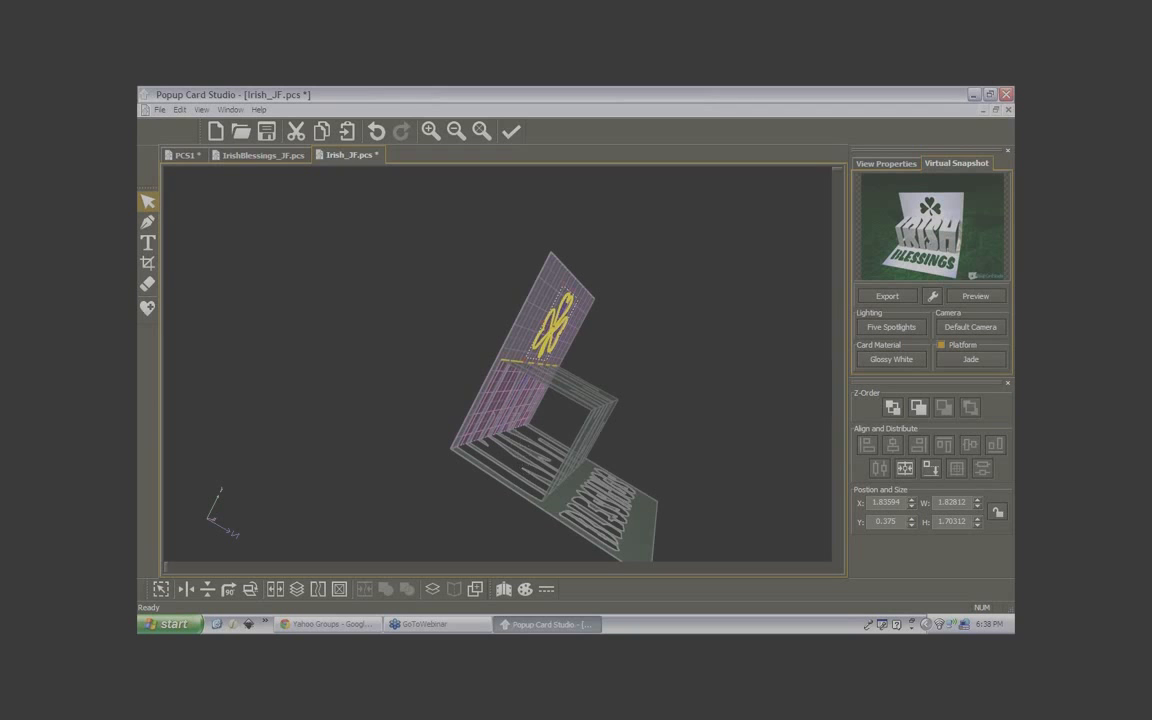
click(505, 400)
middle_drag(568, 438, 502, 431)
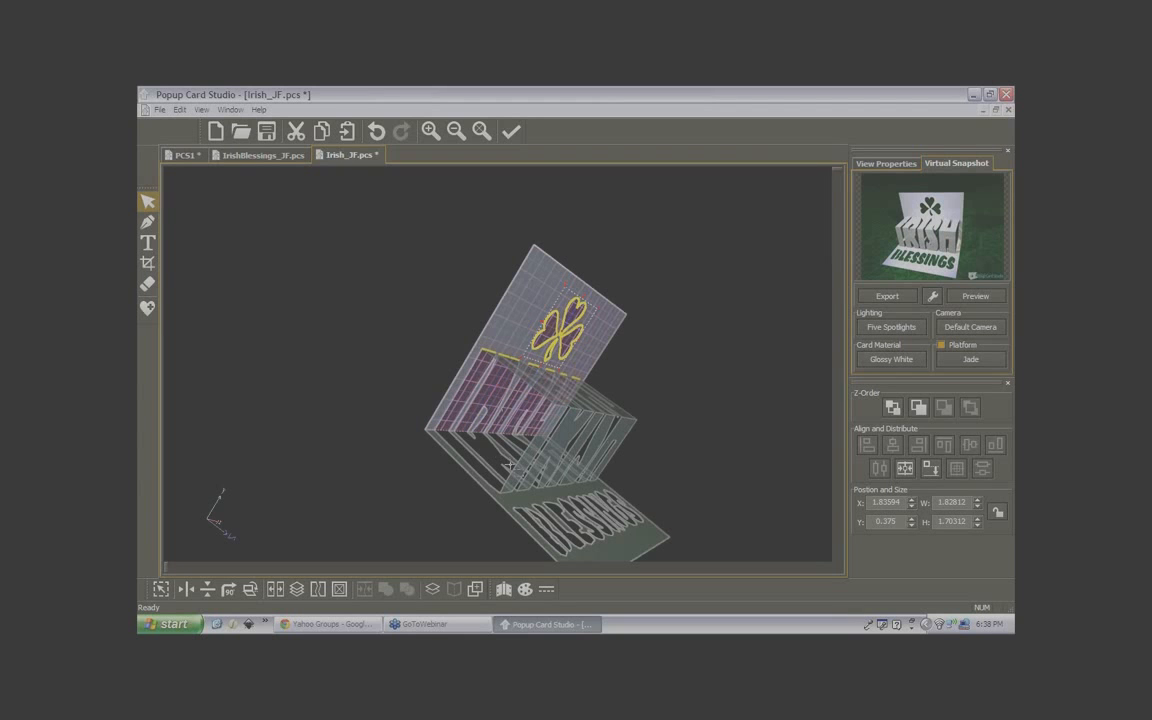
click(558, 349)
middle_drag(537, 292, 325, 276)
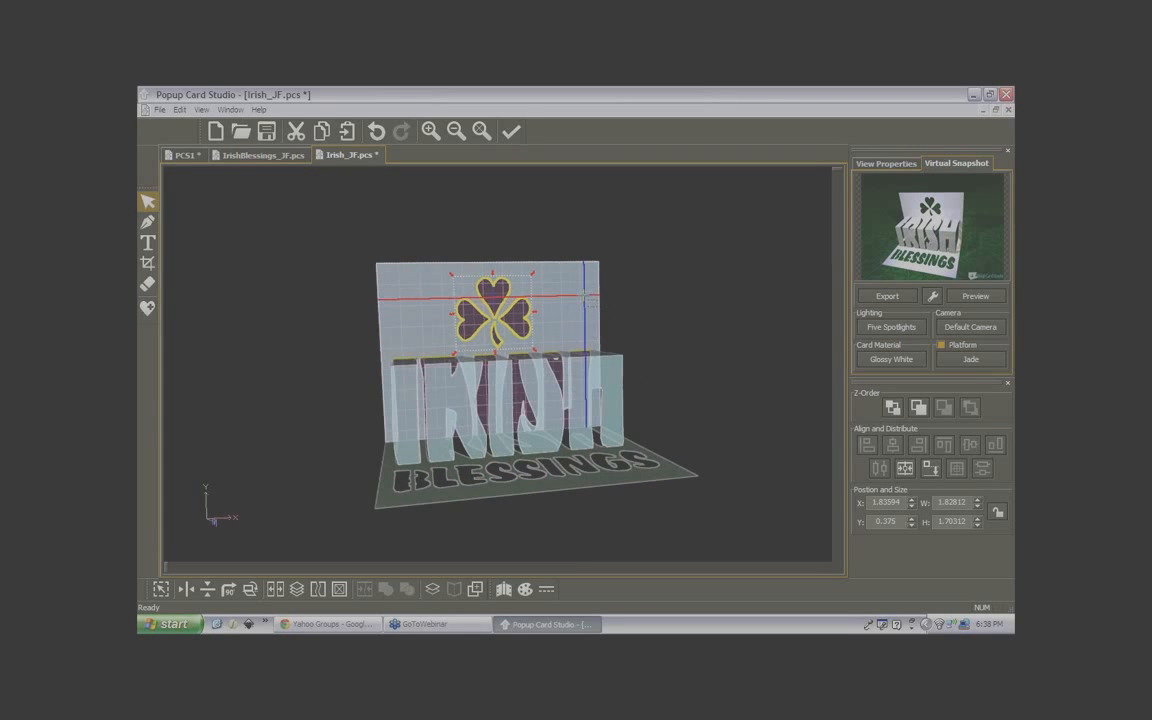
mouse_move(592, 299)
middle_down()
mouse_move(560, 332)
mouse_move(595, 312)
middle_up()
drag(595, 312, 596, 310)
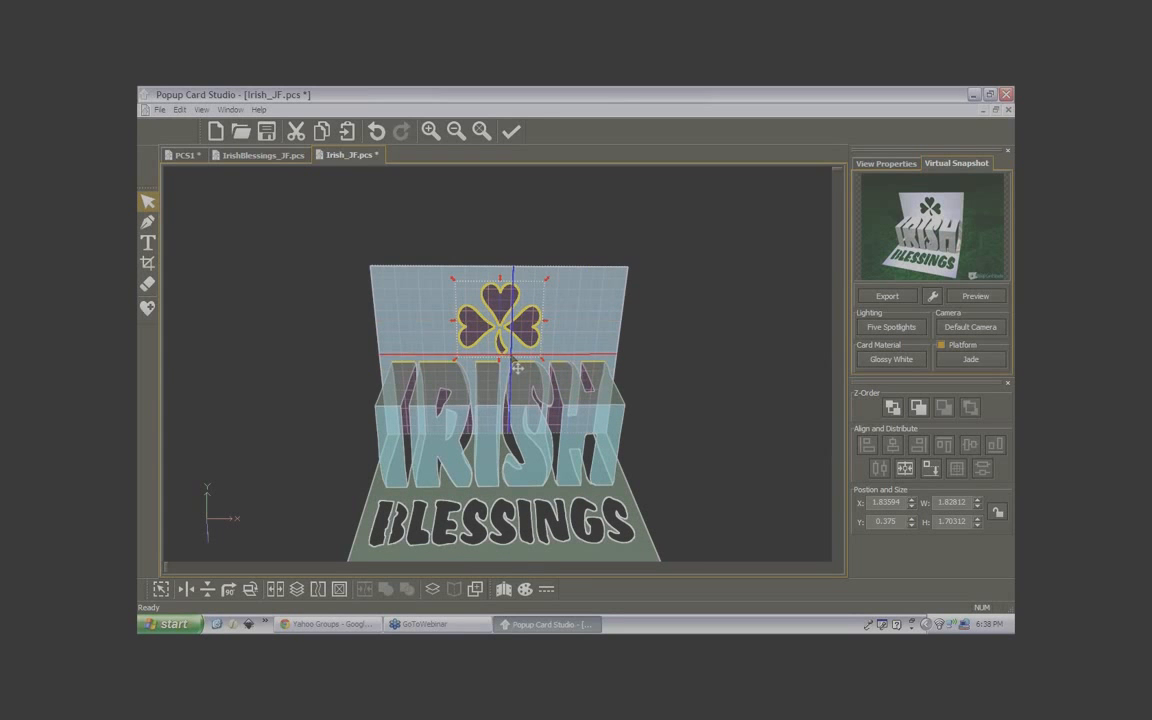
middle_drag(511, 357, 514, 310)
Deselect the shamrock and save the Irish_JF.pcs project
click(693, 428)
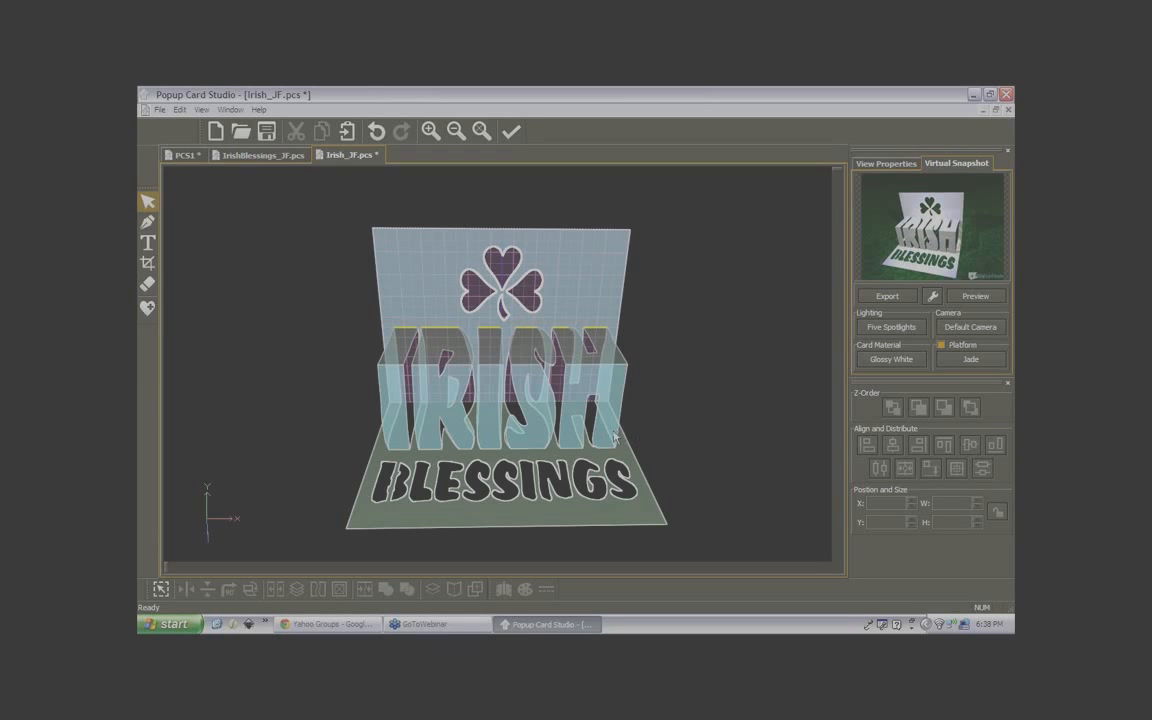
middle_drag(614, 436, 498, 444)
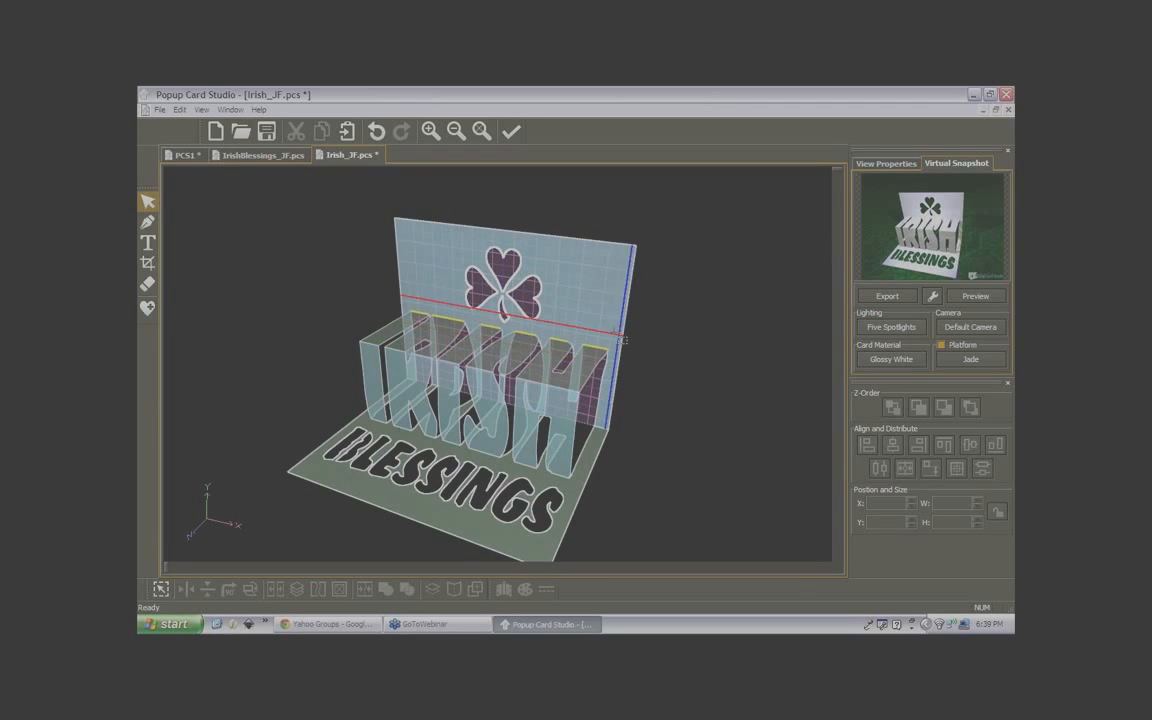
middle_drag(612, 329, 611, 322)
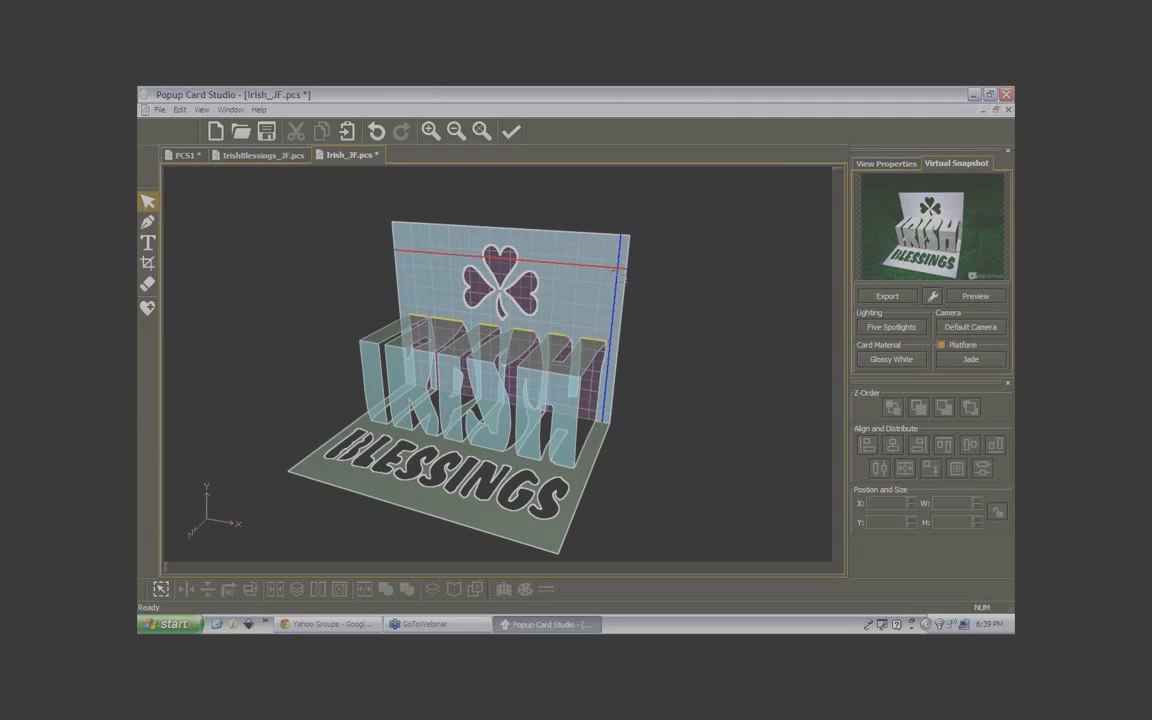
click(161, 110)
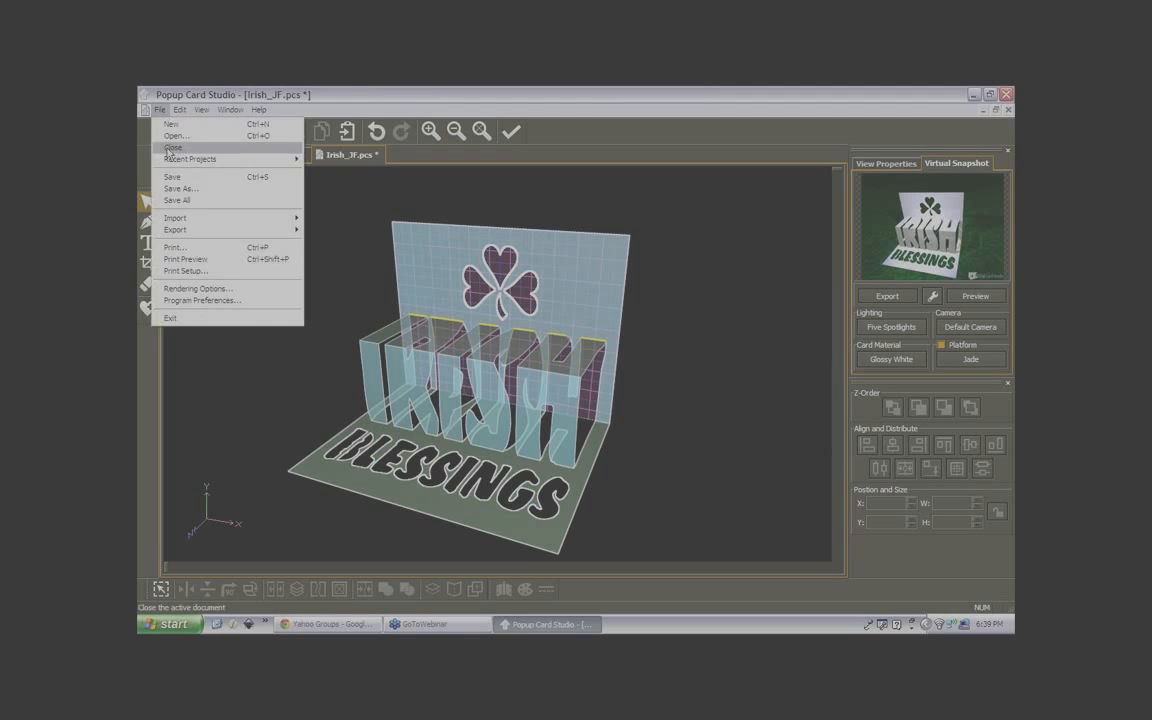
click(175, 177)
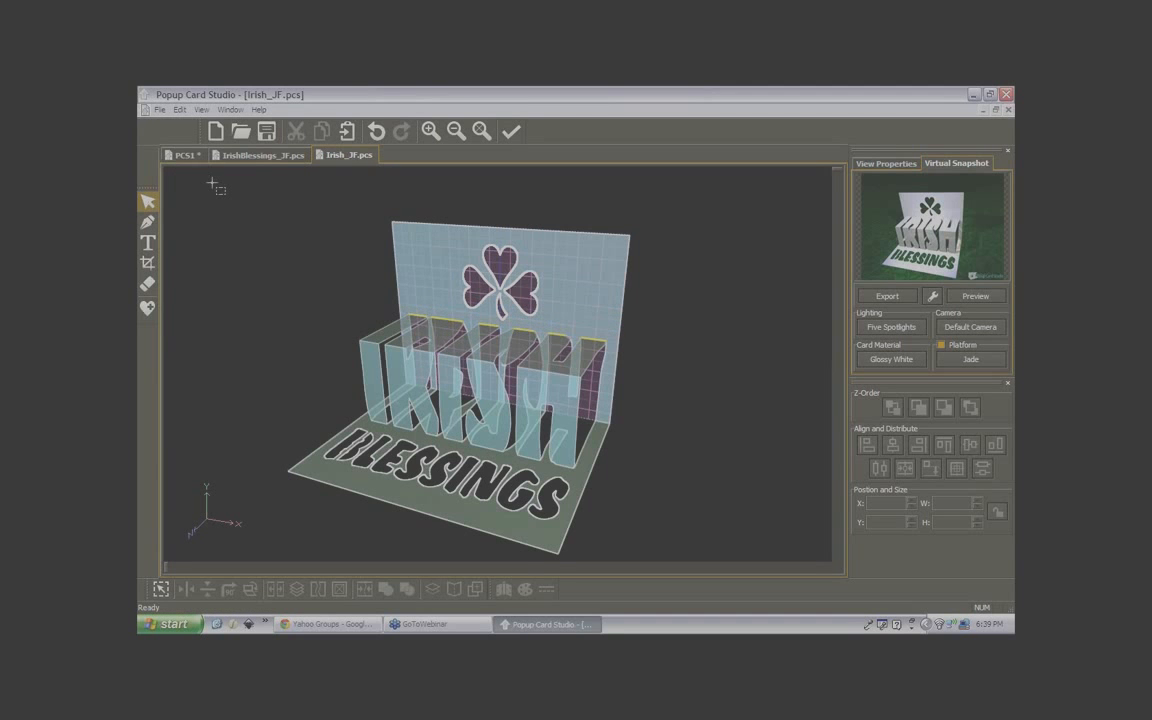
Start a public gallery upload of the entire project with the title Irish Blessings and the category Holidays
click(160, 111)
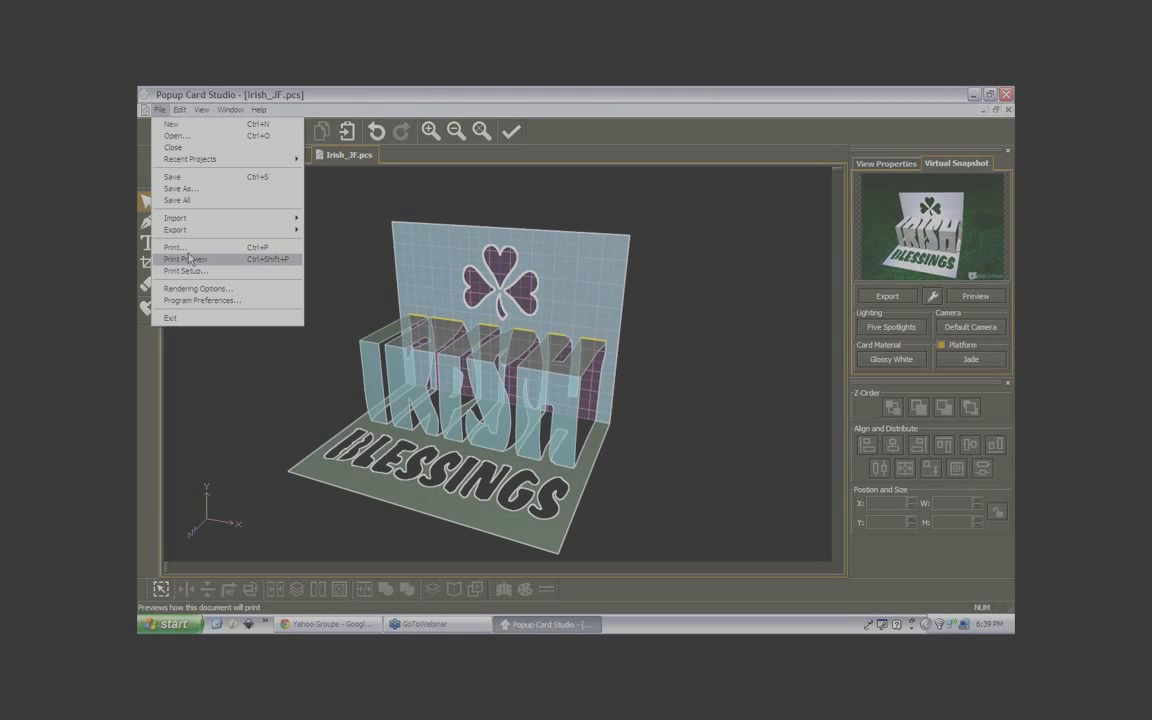
mouse_move(202, 233)
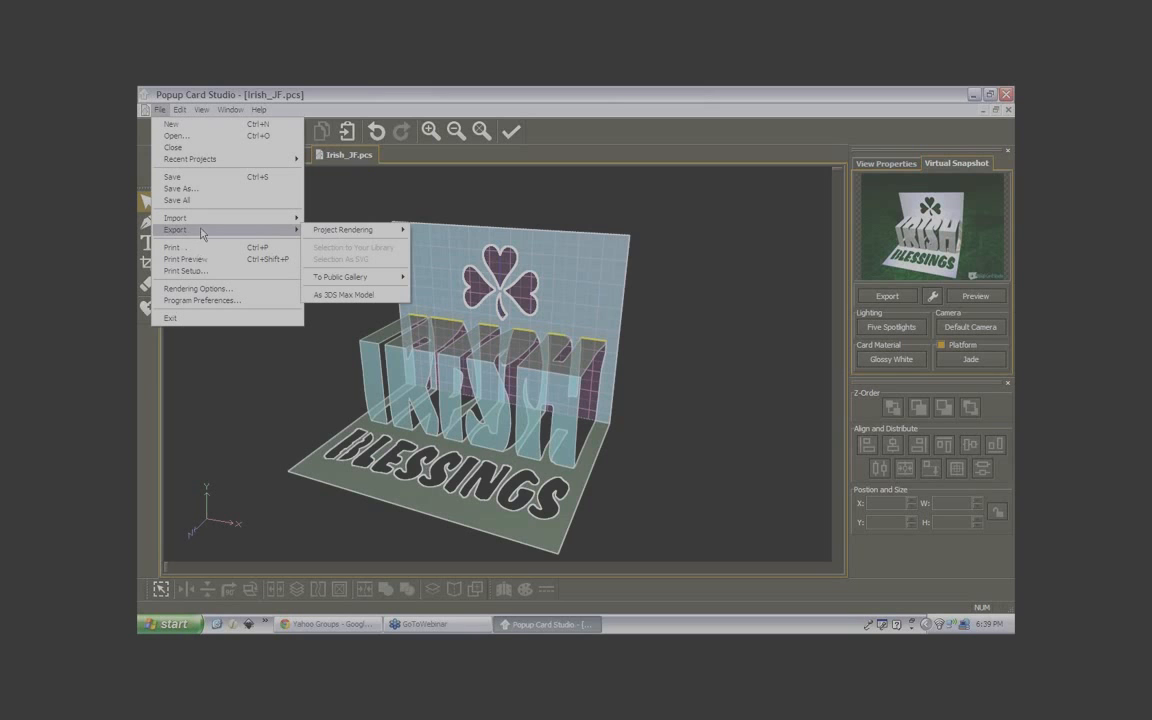
mouse_move(330, 237)
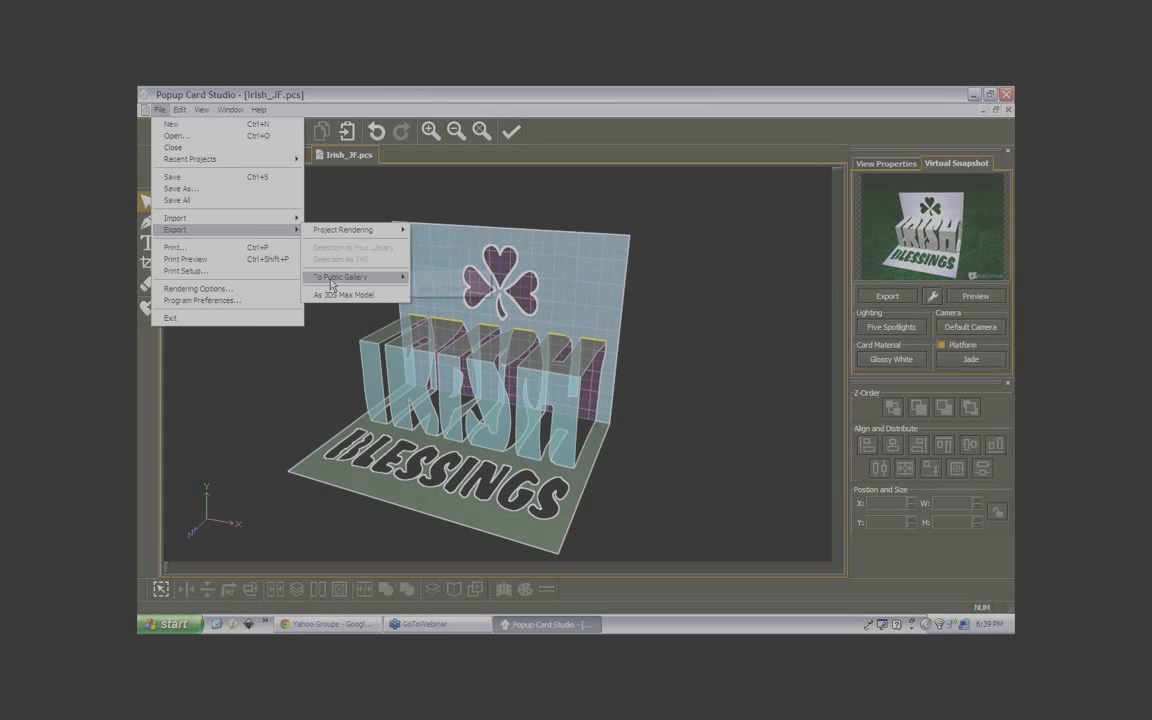
mouse_move(331, 285)
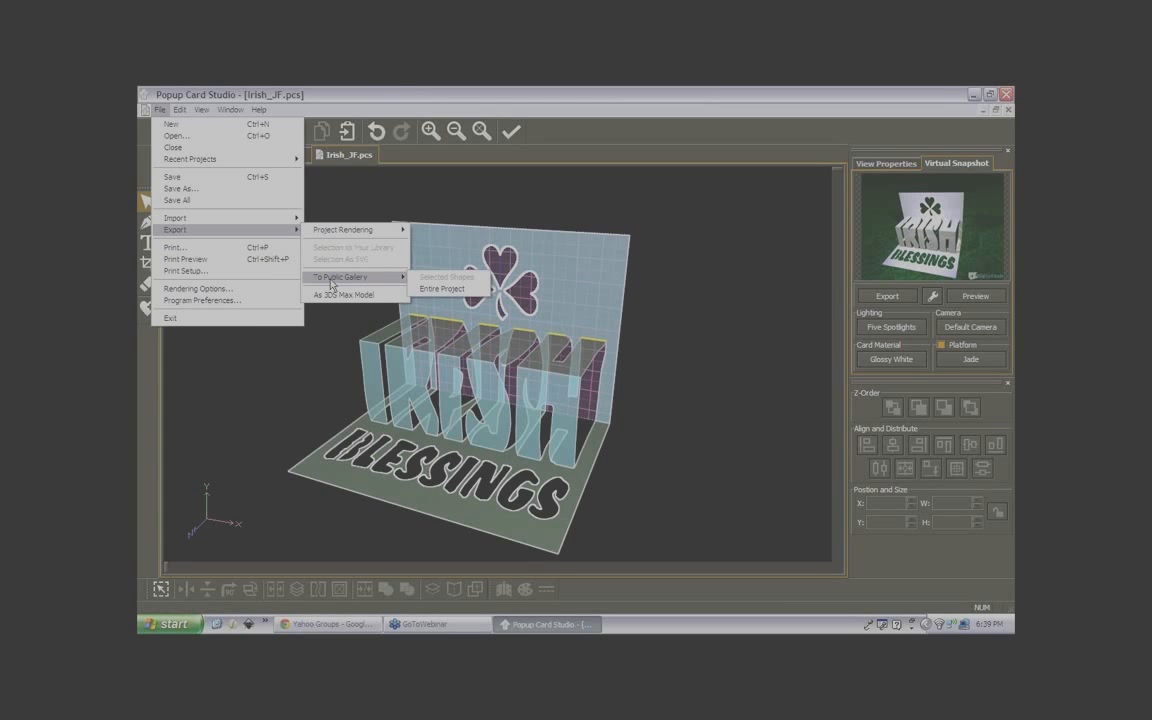
click(443, 289)
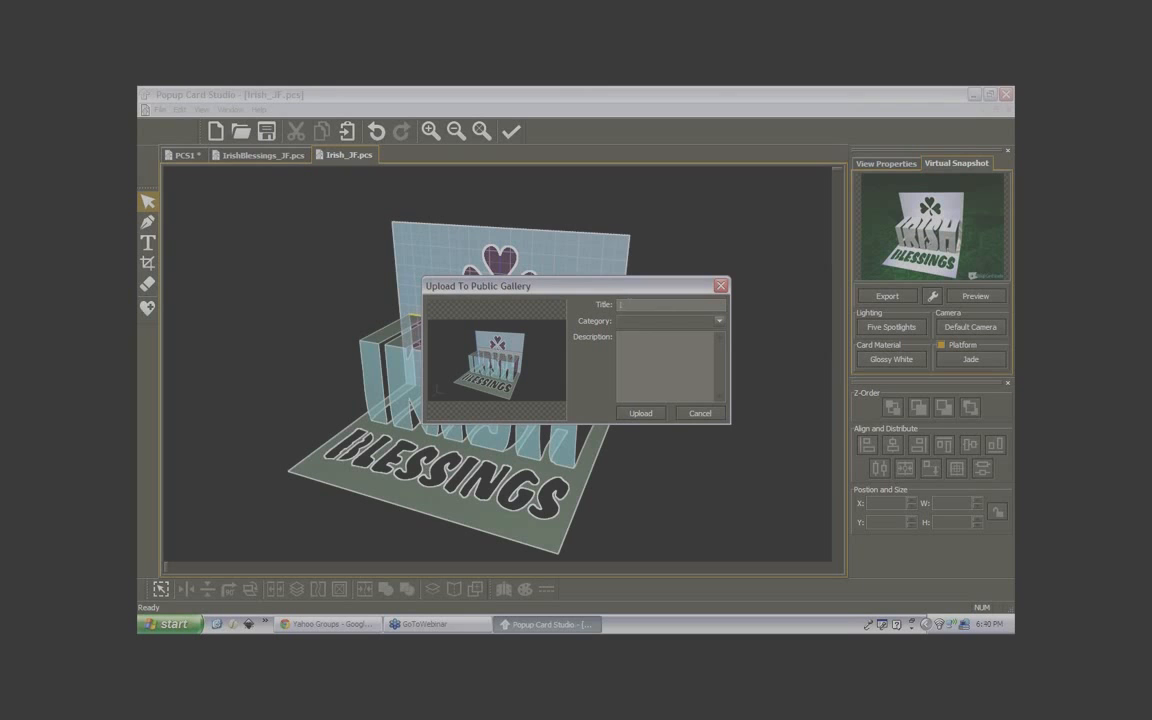
text(Irish Blessings)
click(720, 324)
scroll(720, 404, down, 3)
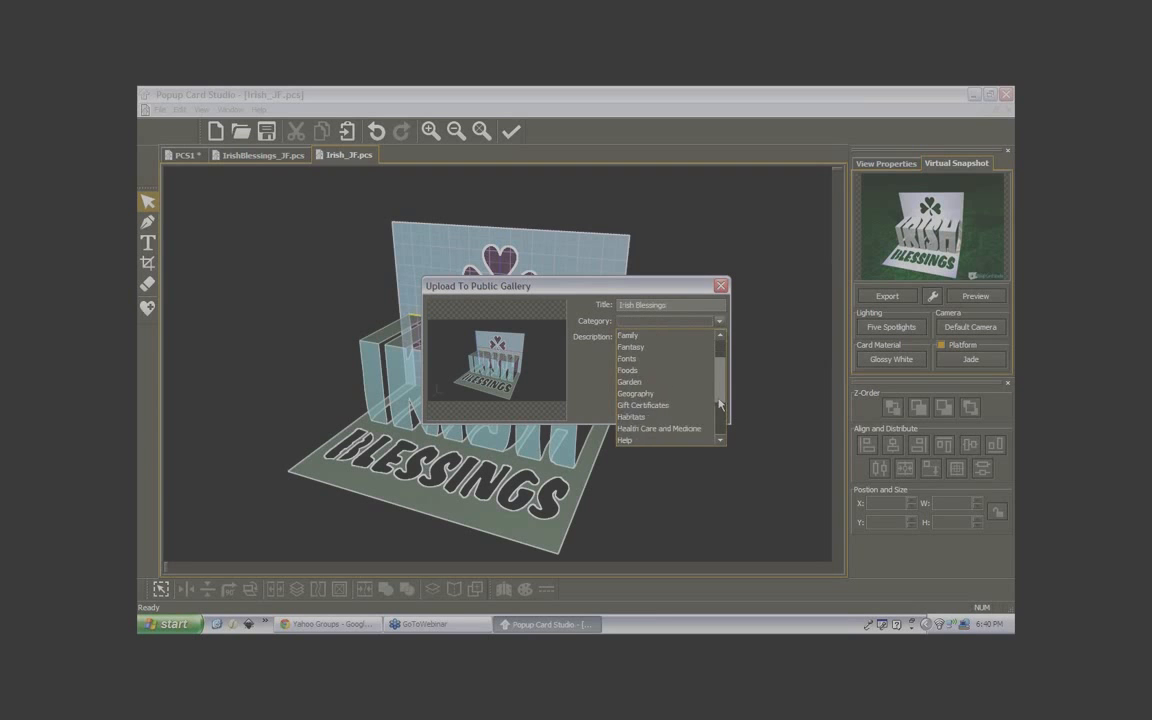
scroll(681, 429, down, 1)
click(670, 440)
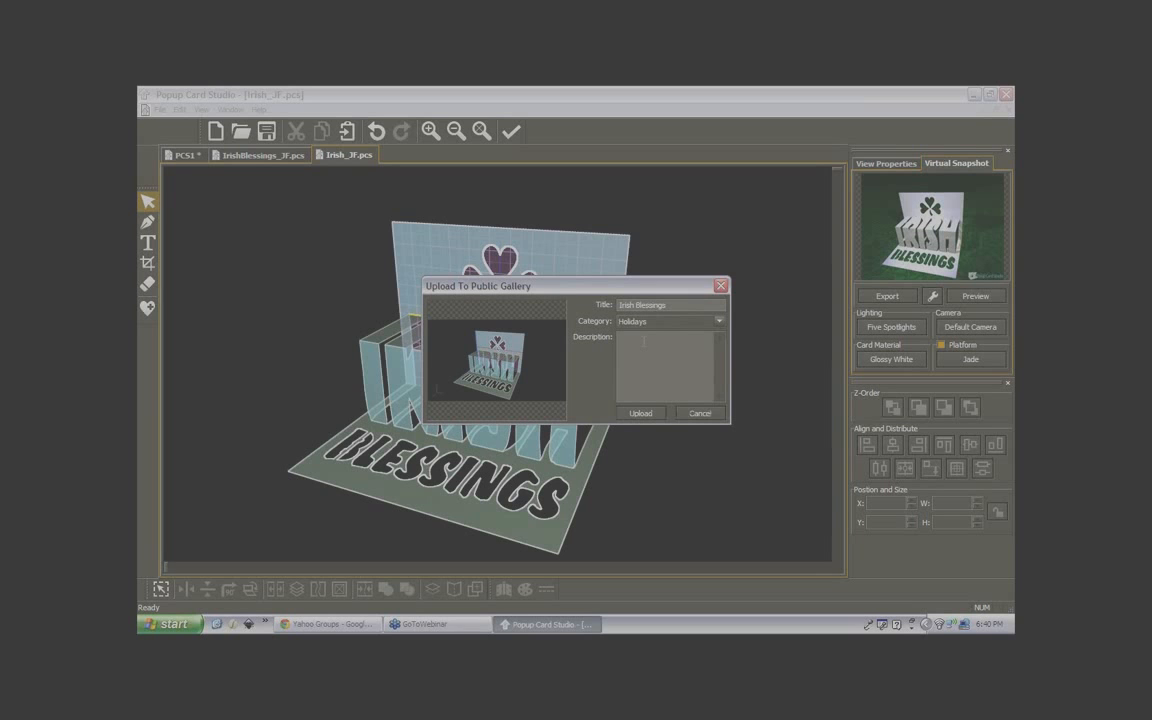
Describe it as a Basic Popup Card Design by the designer's first name for Feb 18 2014 Webinar, and upload it
text(Be)
text(sic Po)
text(pup Card Design by Julie for Feb 18 2014)
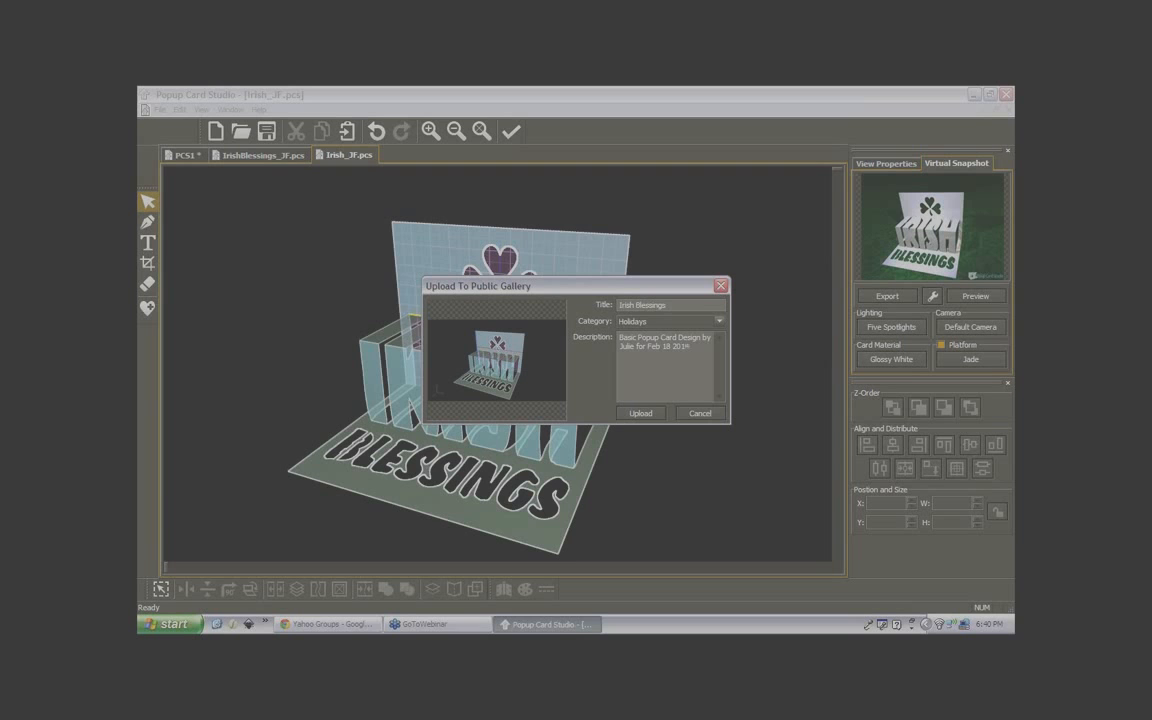
text(Webinar)
click(640, 413)
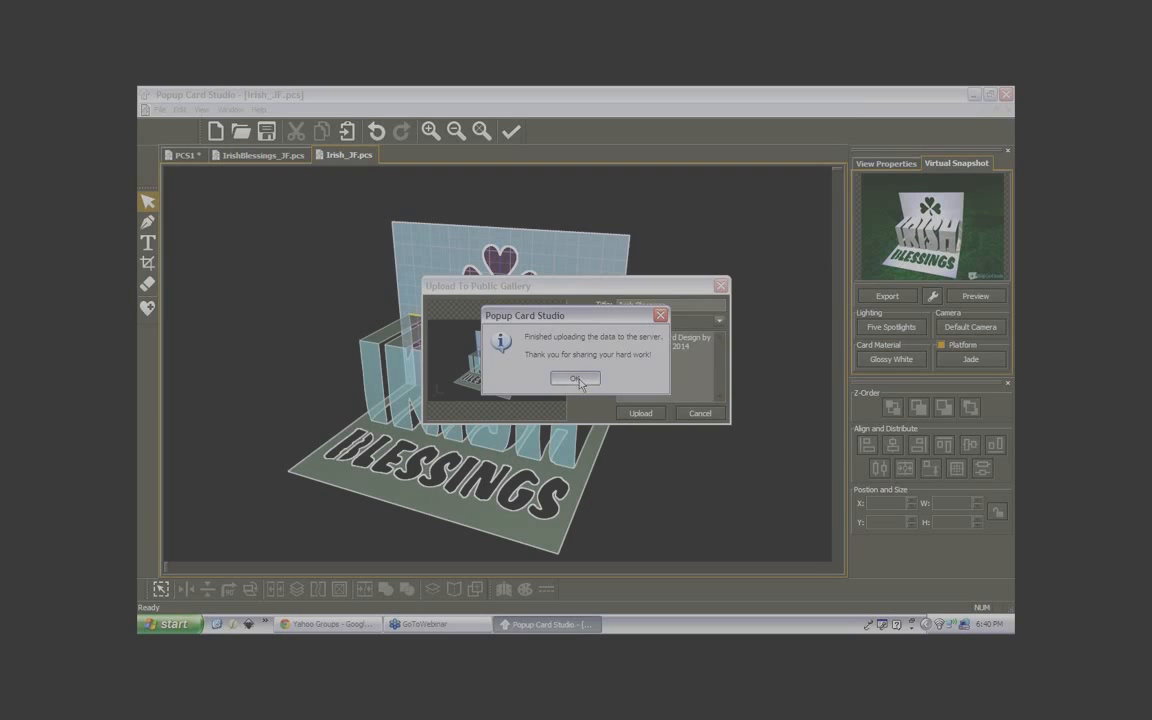
click(576, 379)
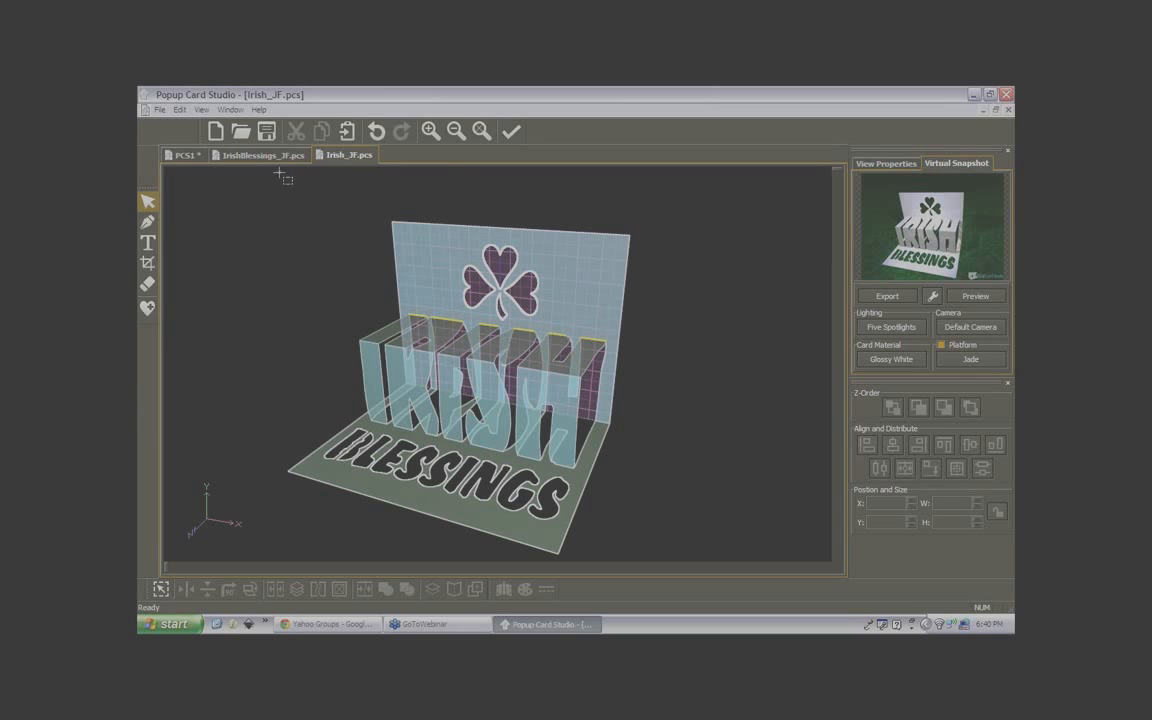
Export the project rendering as an SVG file named Irish_JF on the Desktop
click(159, 110)
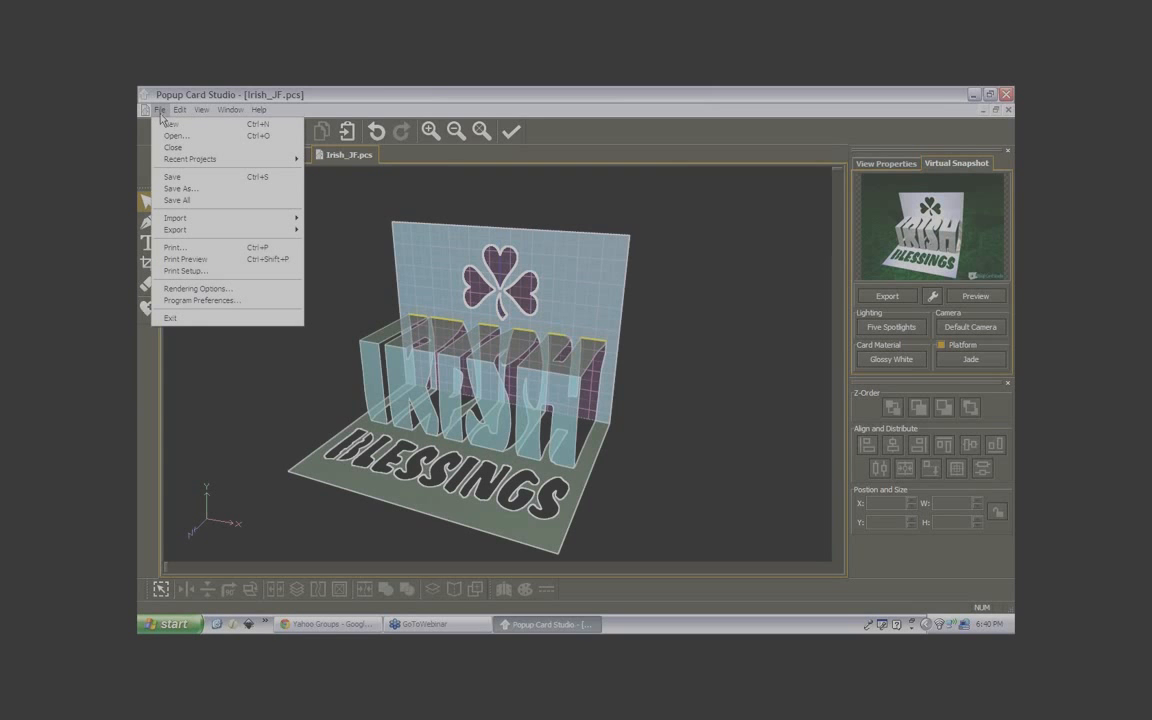
mouse_move(185, 230)
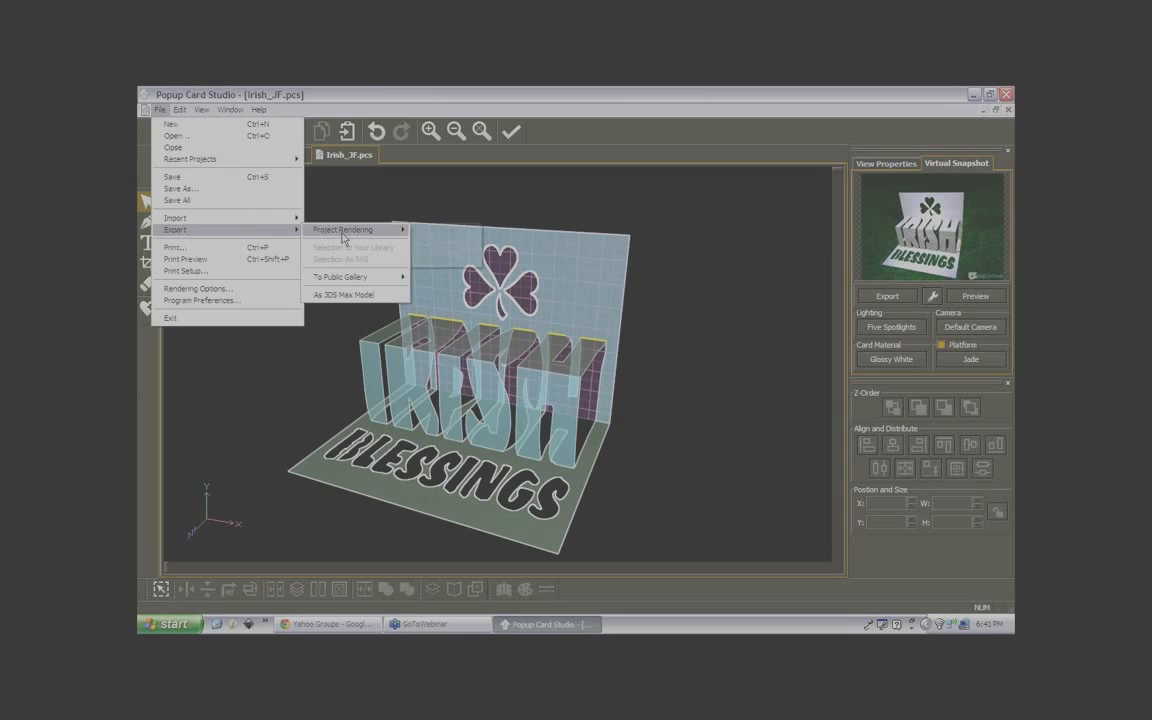
mouse_move(360, 230)
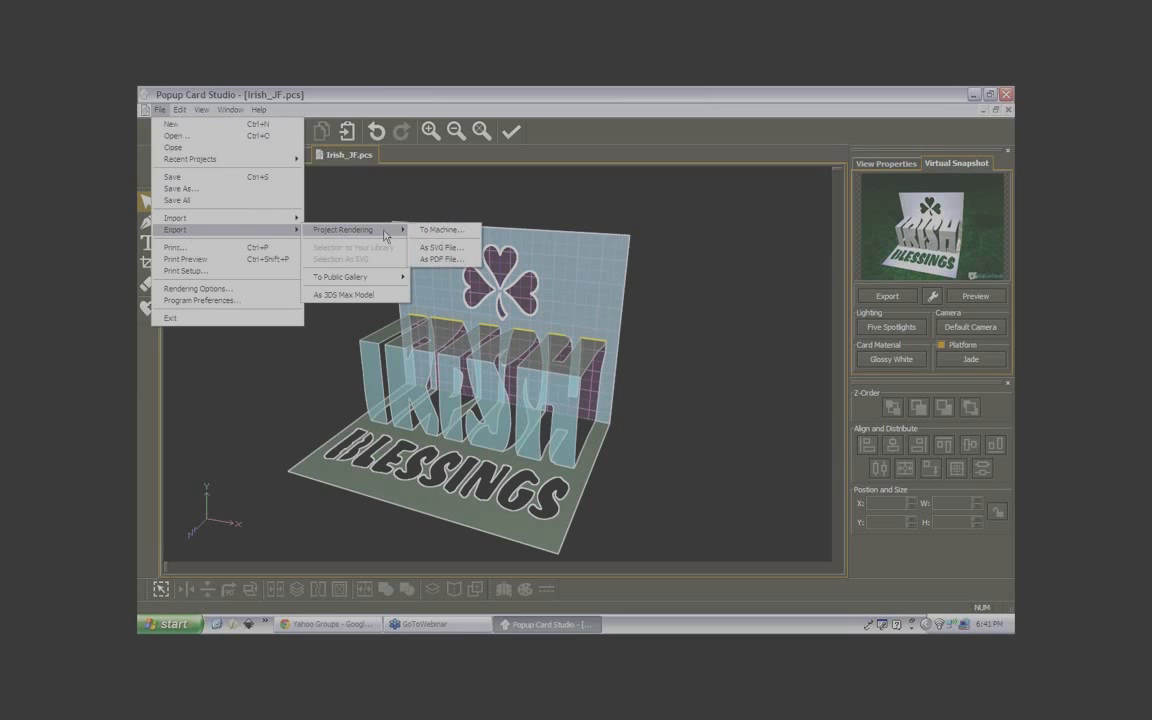
click(437, 248)
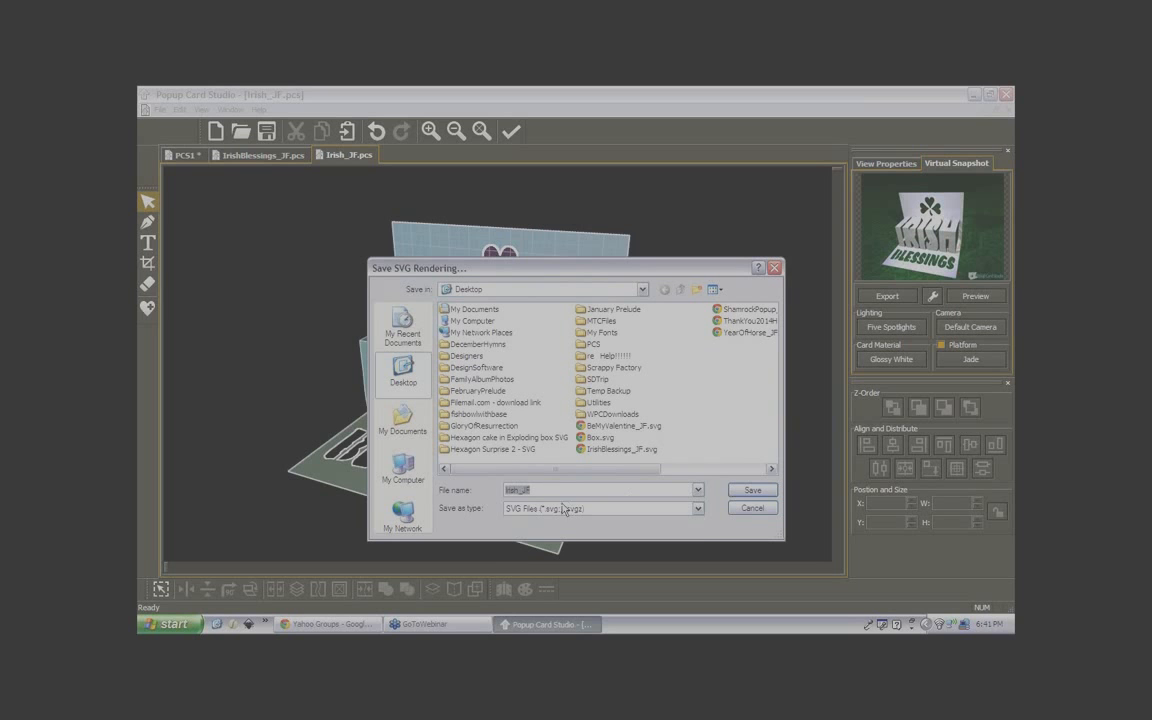
click(753, 491)
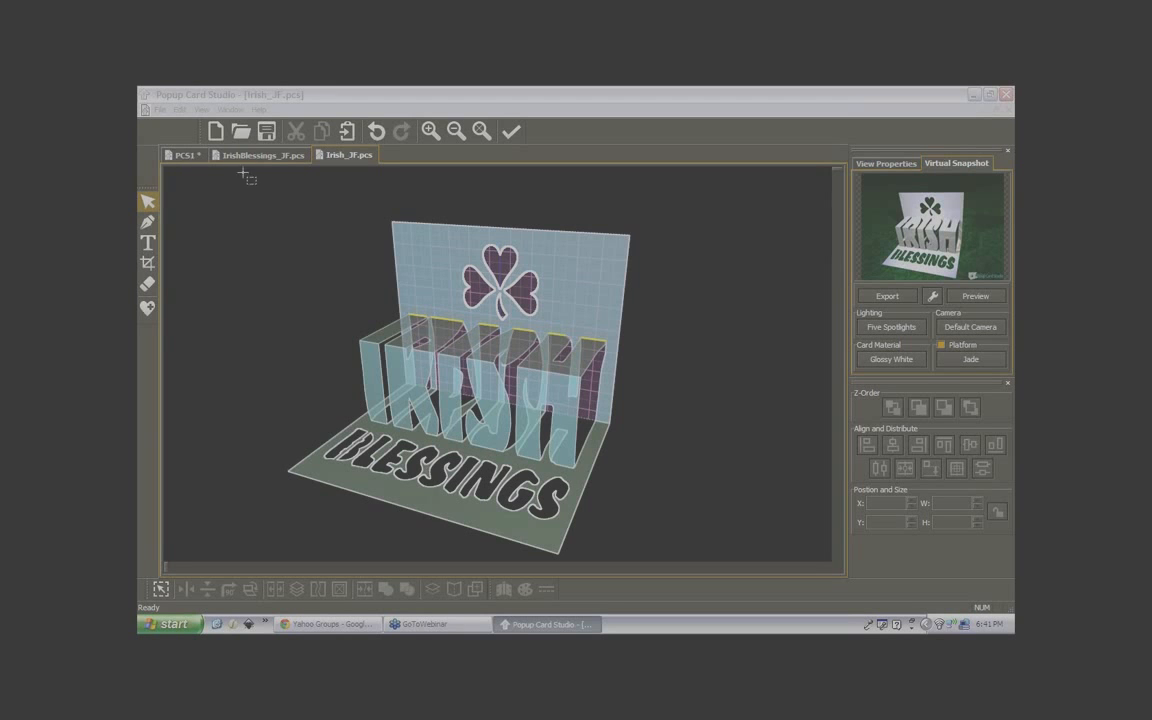
Open the project rendering for machine output and select Klic-N-Kut Zing as the cutting machine
click(161, 110)
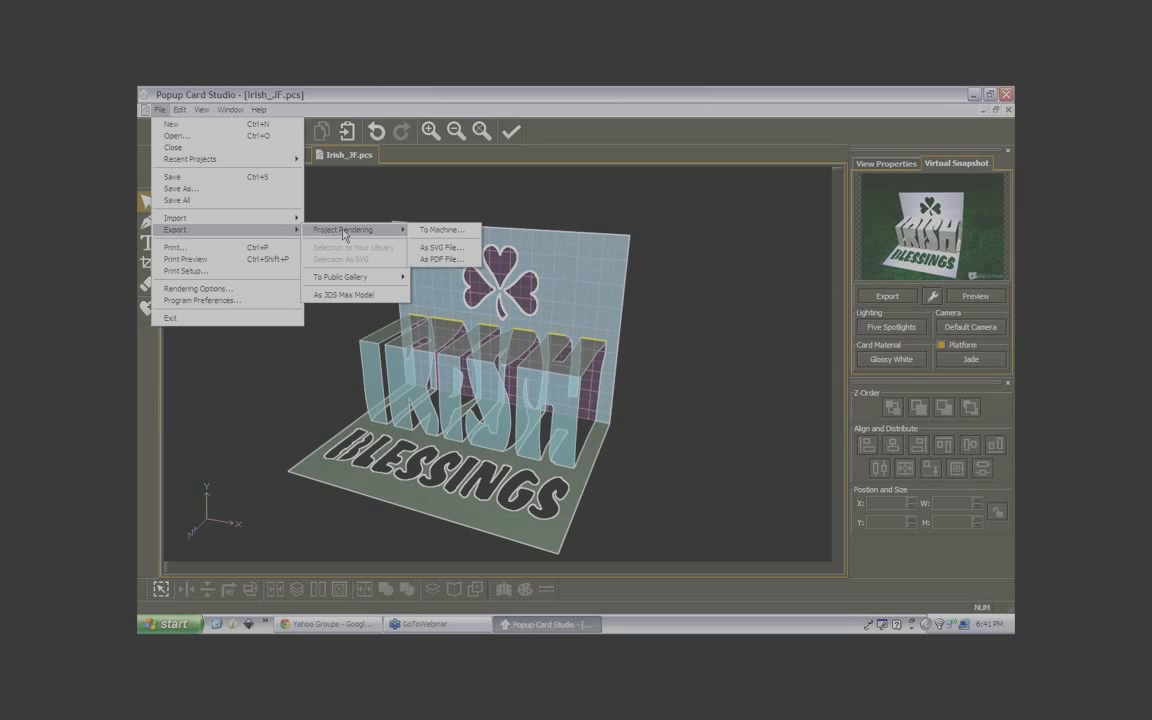
click(443, 231)
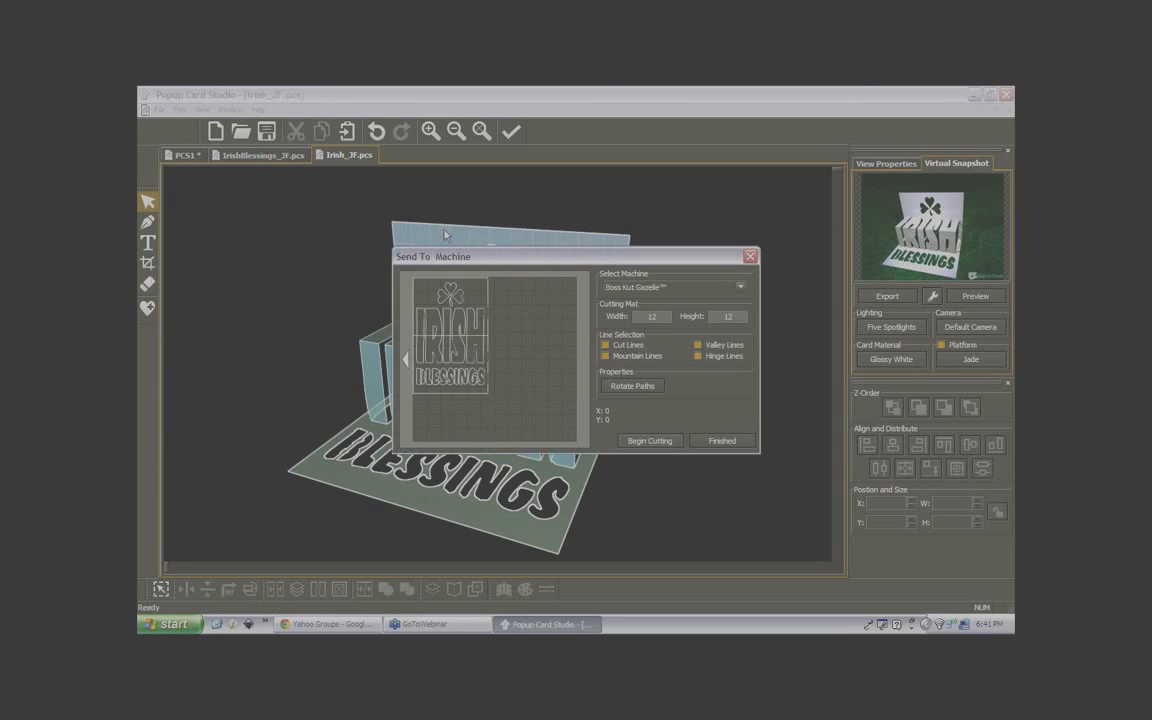
click(739, 288)
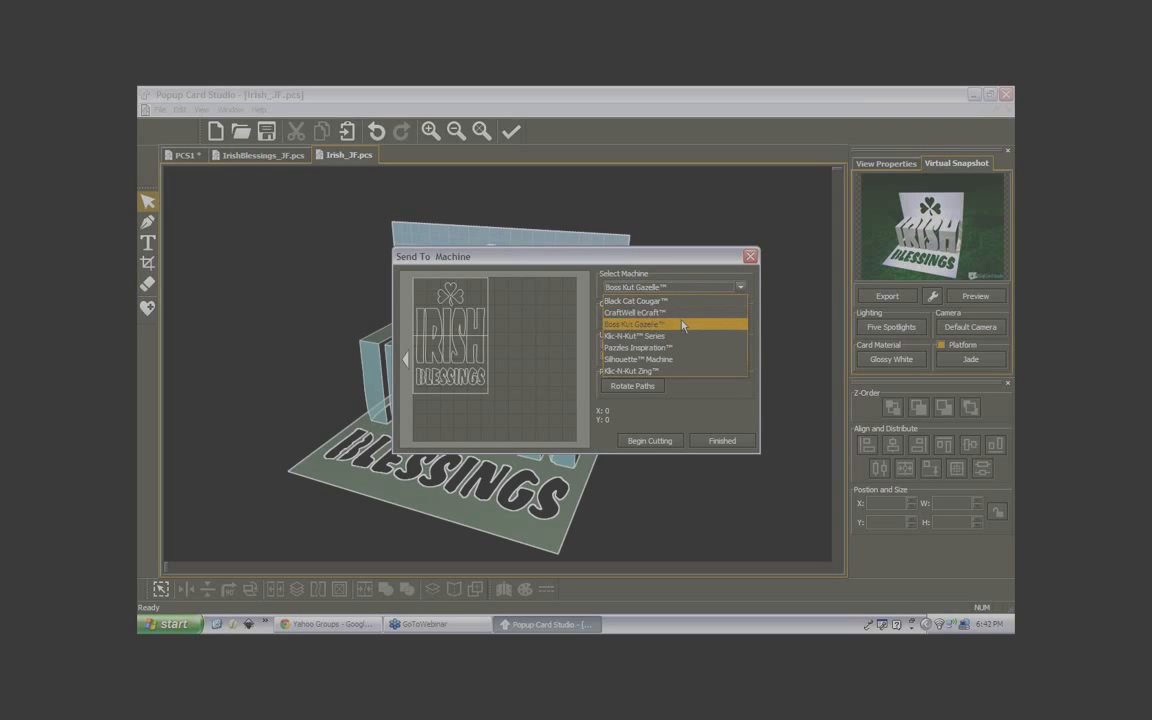
click(665, 372)
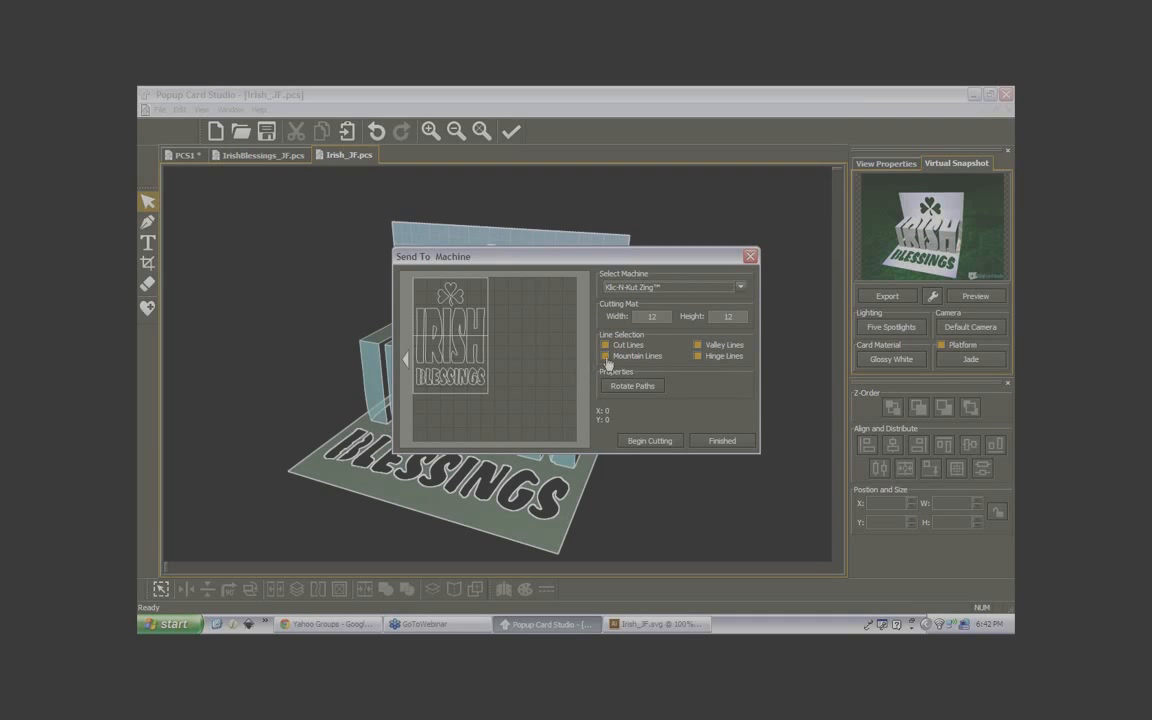
Exclude the cut lines and send only the mountain, valley and hinge fold lines to the Zing for cutting
click(605, 345)
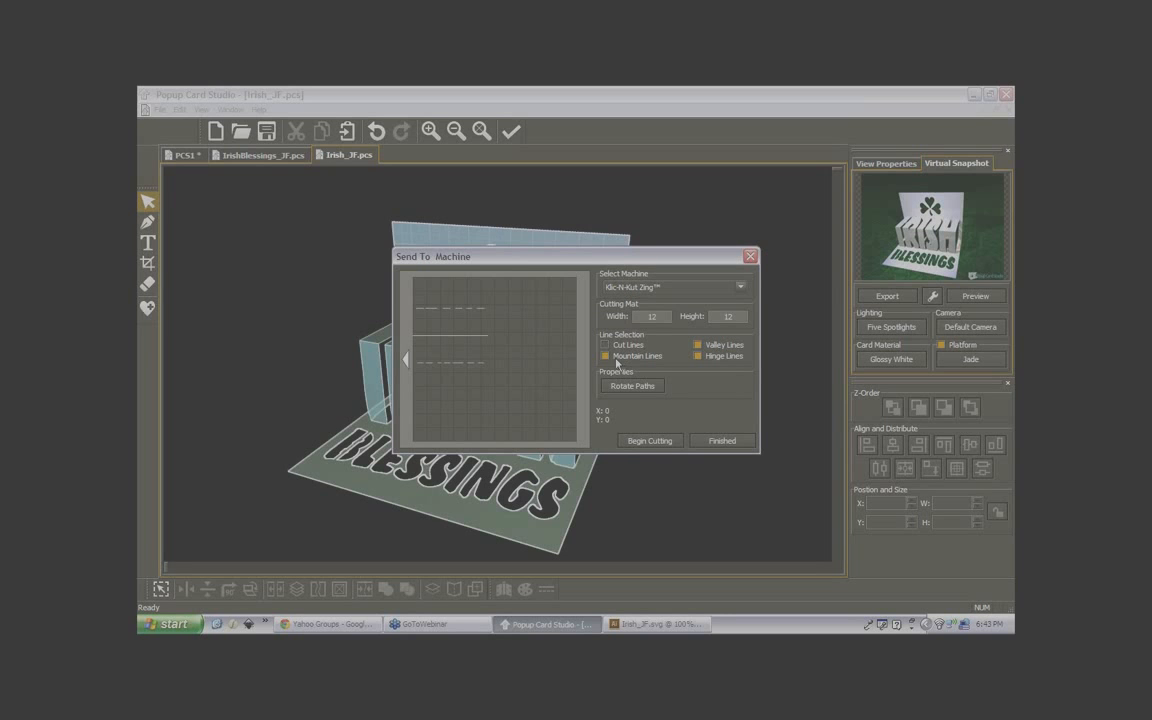
click(664, 443)
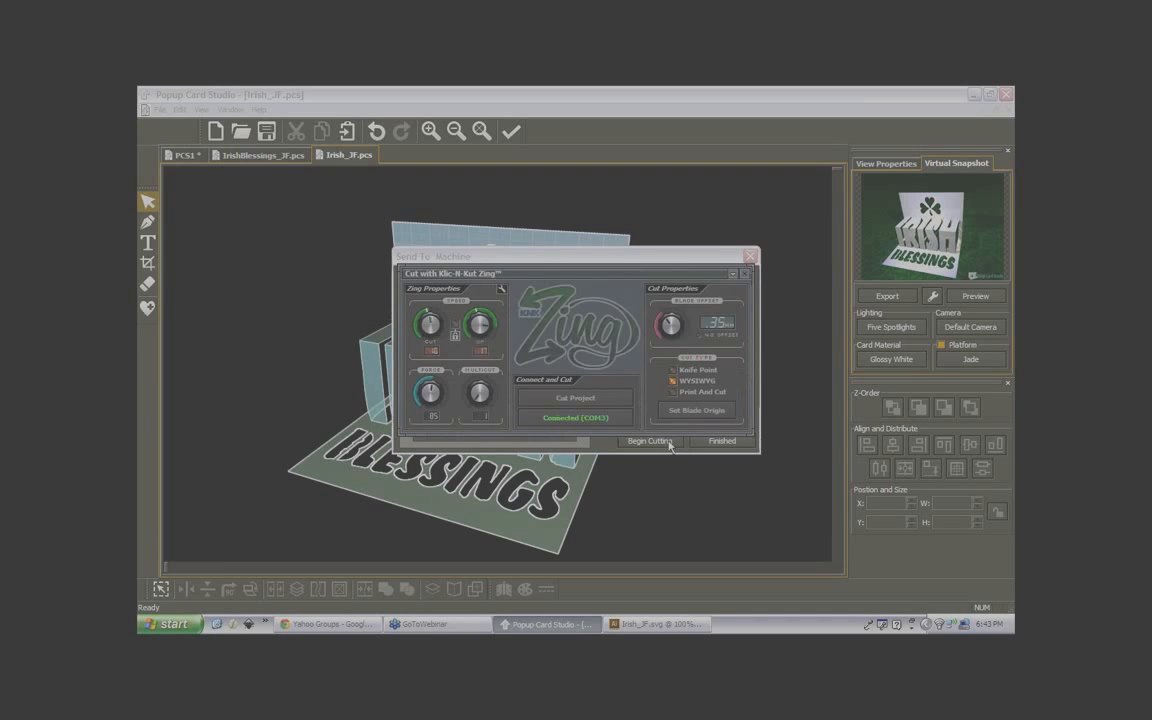
click(592, 419)
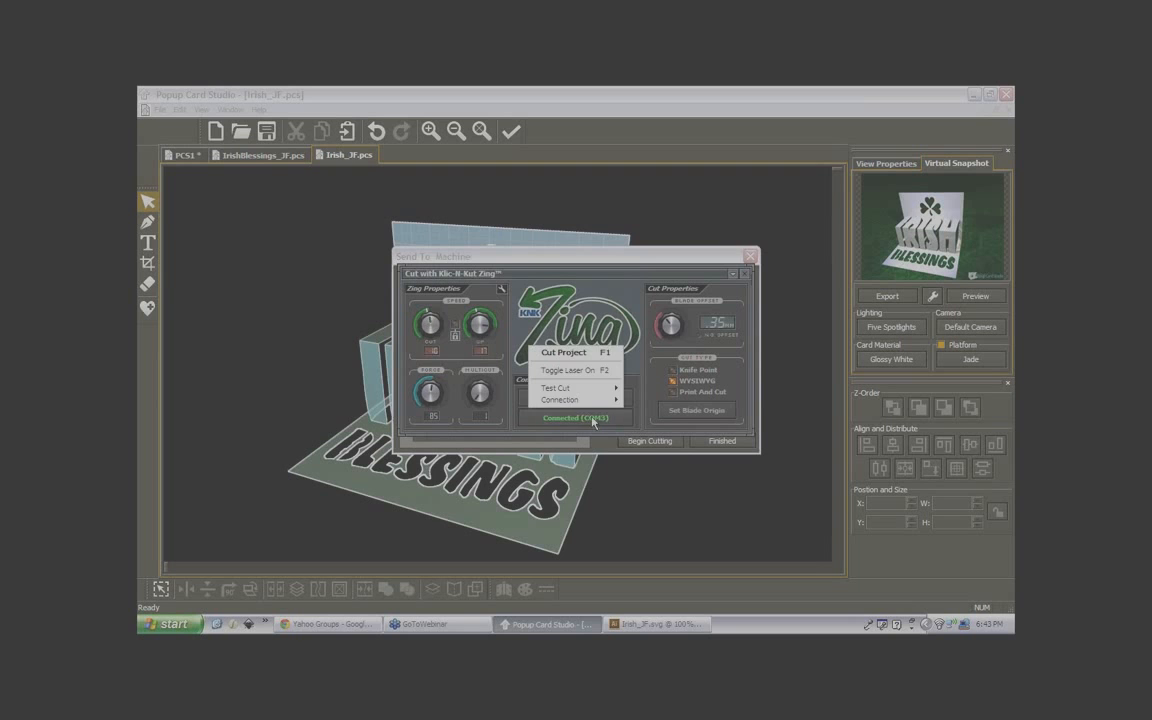
mouse_move(560, 388)
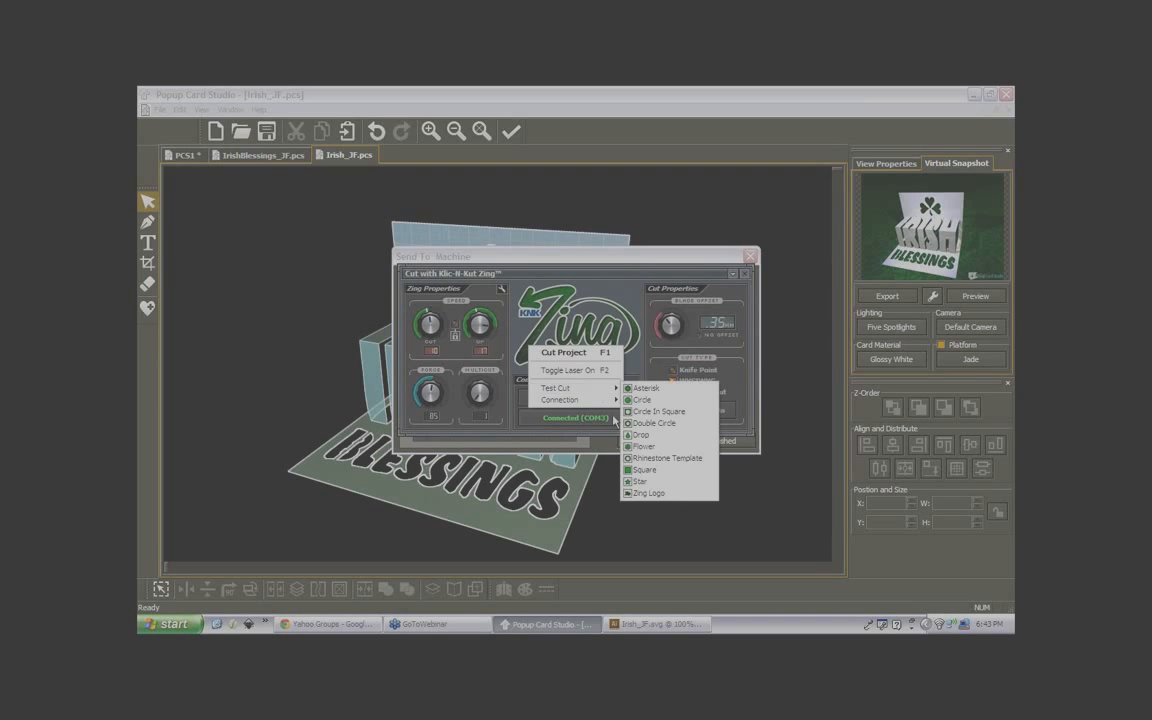
click(603, 445)
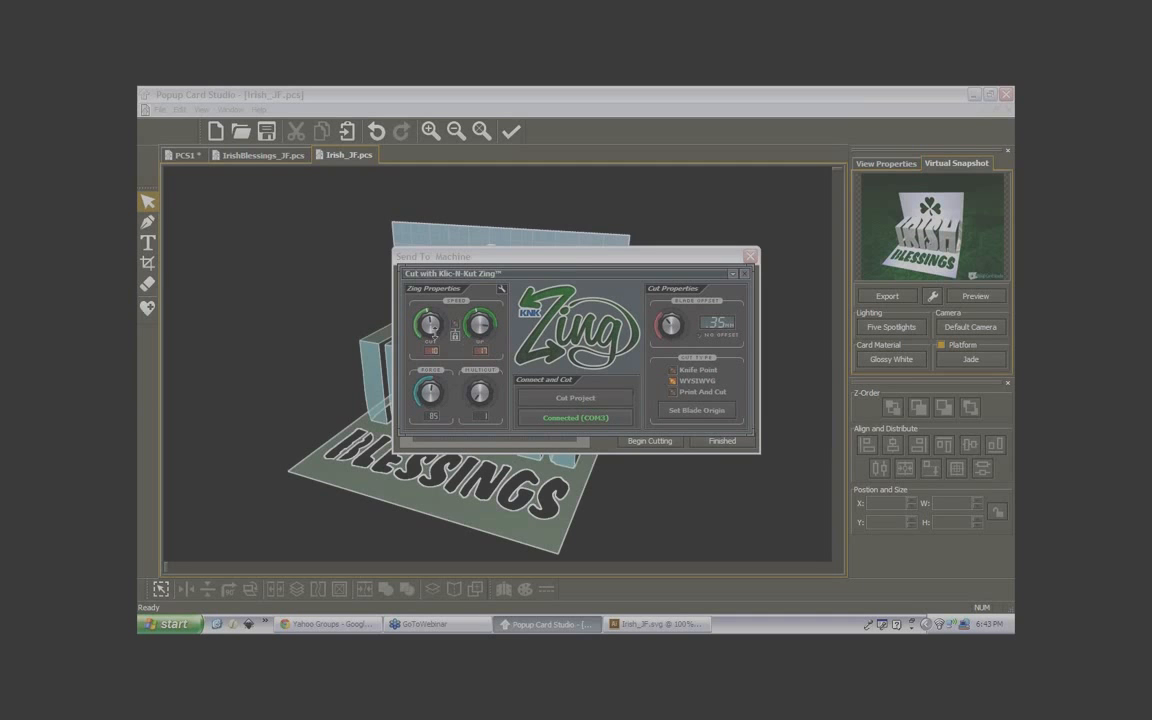
click(648, 441)
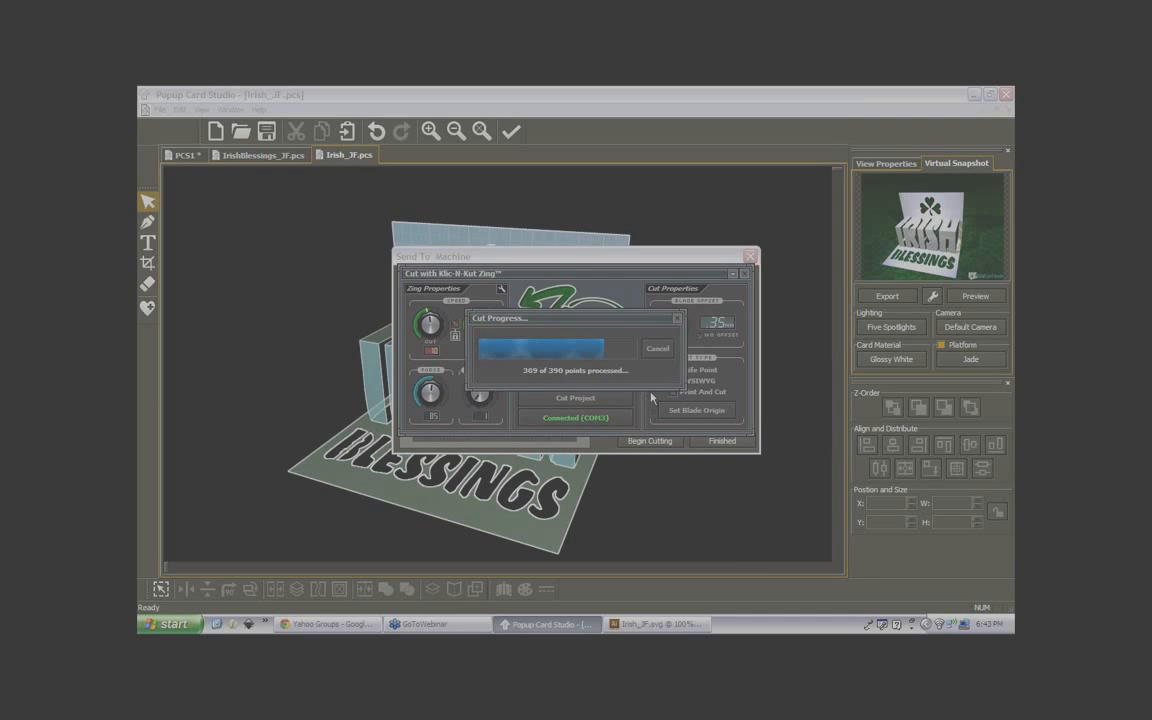
click(664, 399)
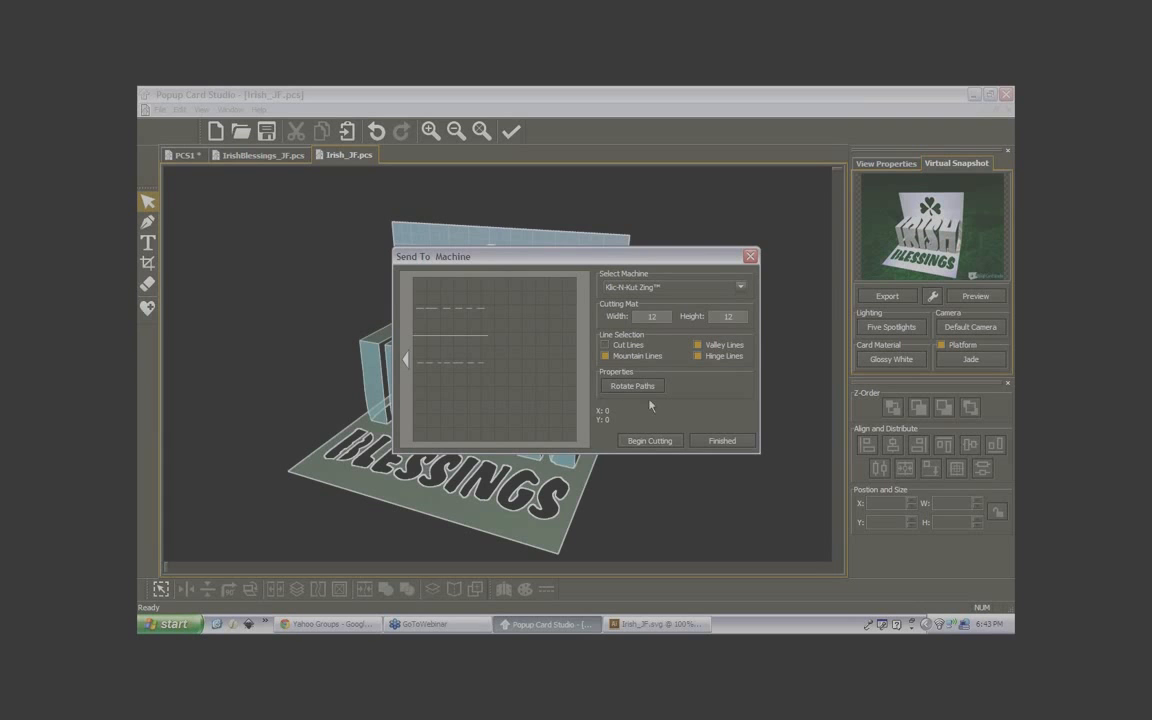
Include the cut lines, exclude the mountain, valley and hinge lines, and send the cut lines to the Zing
click(604, 344)
click(604, 356)
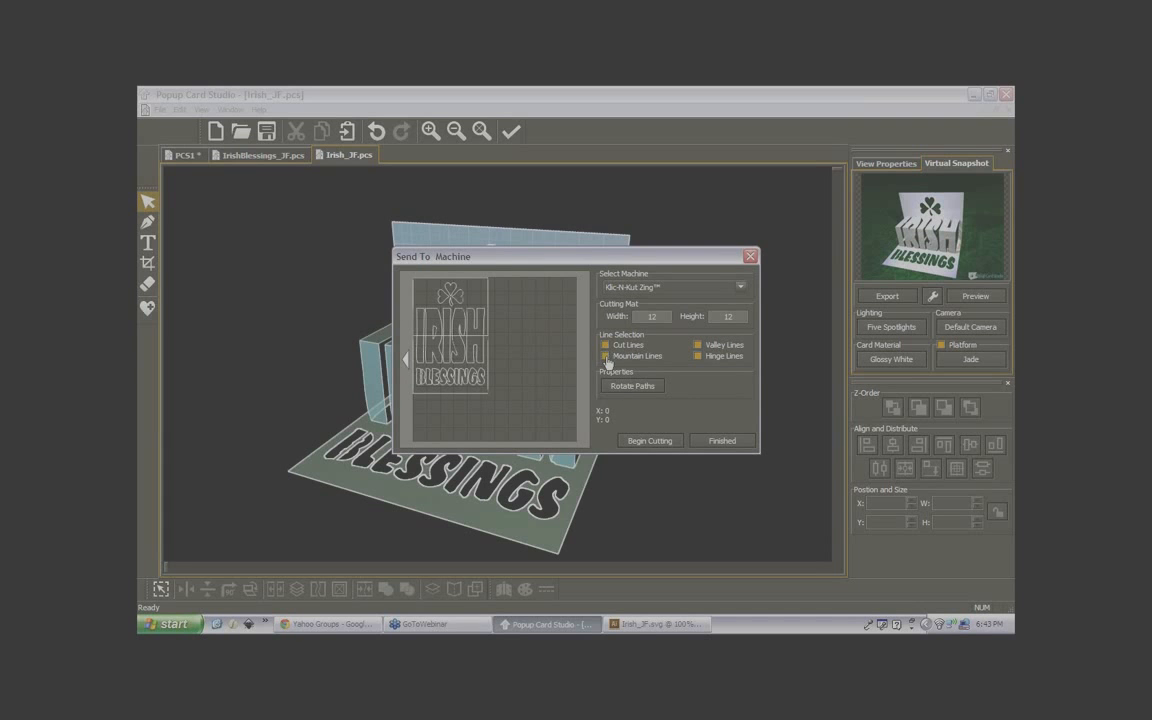
click(698, 346)
click(656, 442)
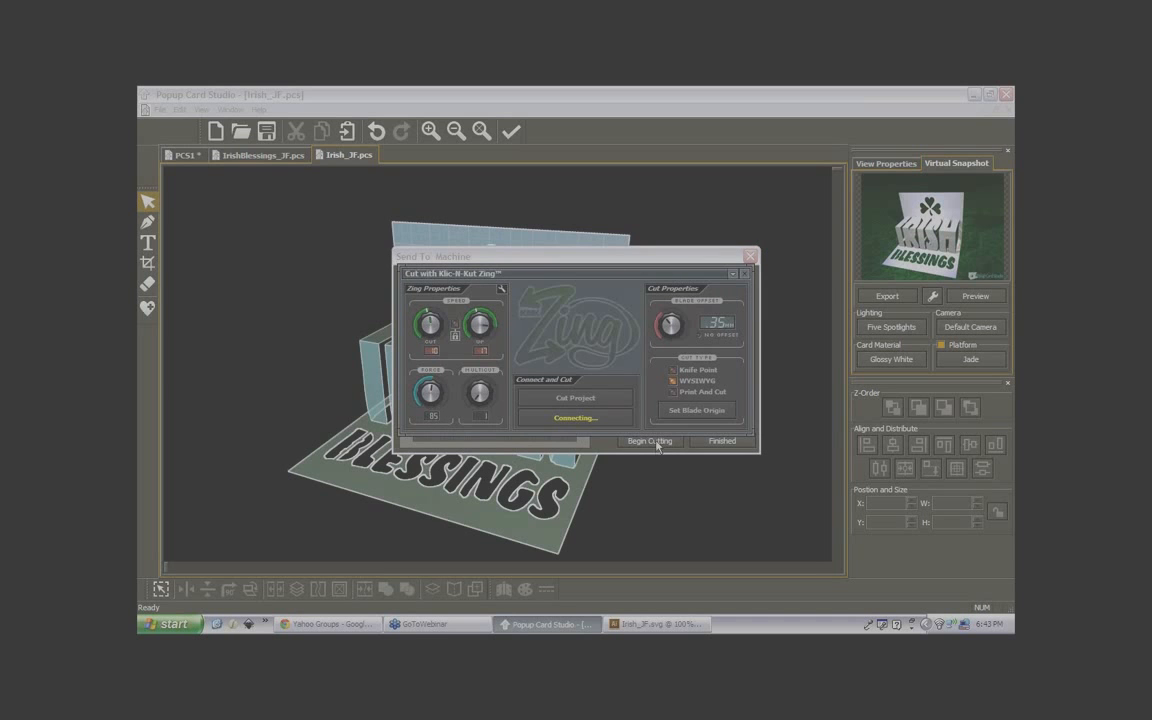
click(596, 403)
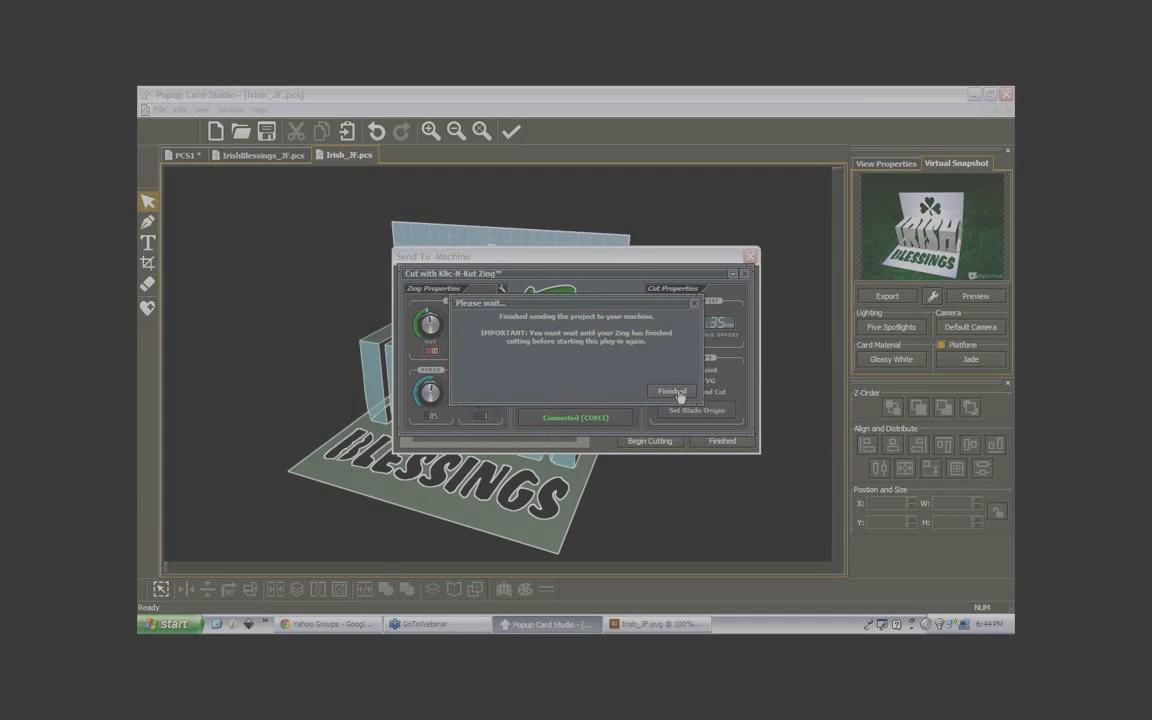
click(674, 391)
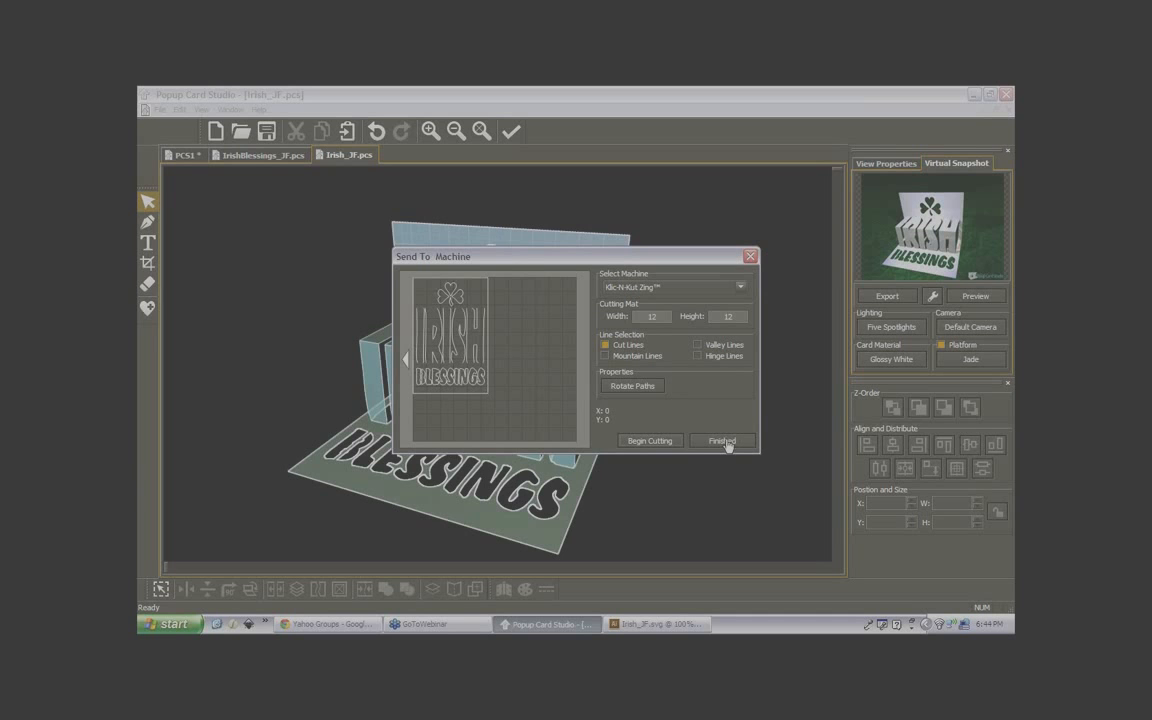
Switch the mountain, hinge and valley lines back on and finish the machine output
click(606, 356)
click(698, 357)
click(697, 345)
click(722, 442)
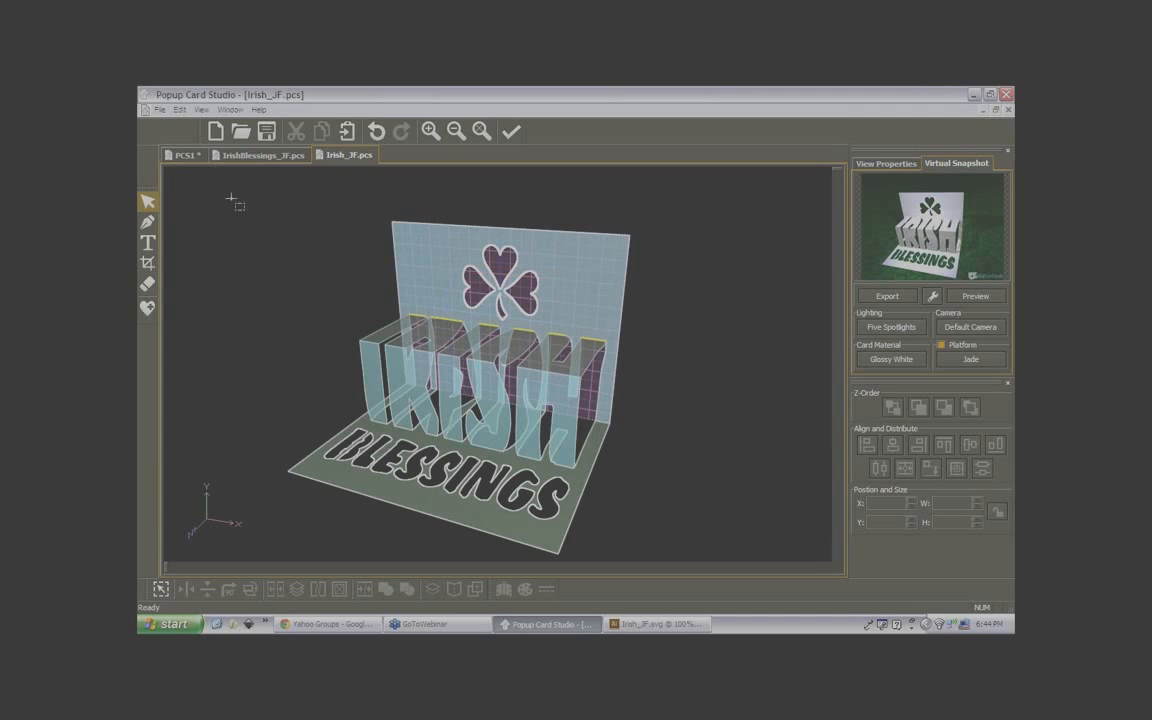
Examine the general and interface color settings in the program preferences and leave without applying changes
click(160, 112)
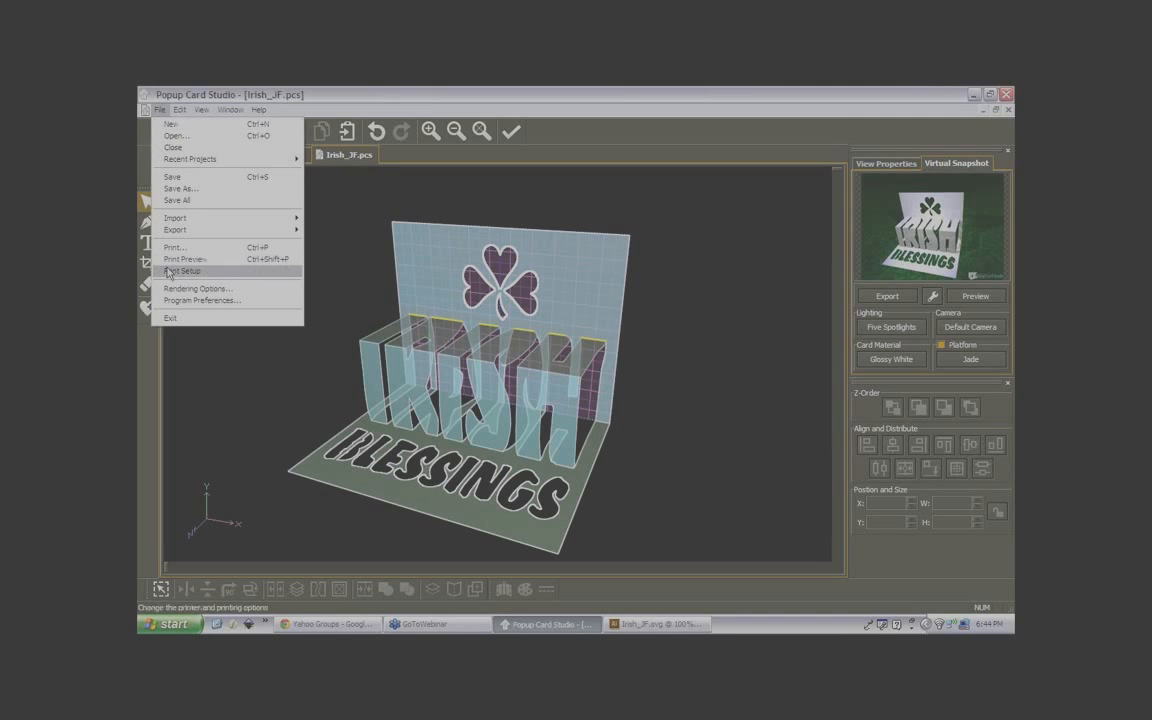
click(184, 302)
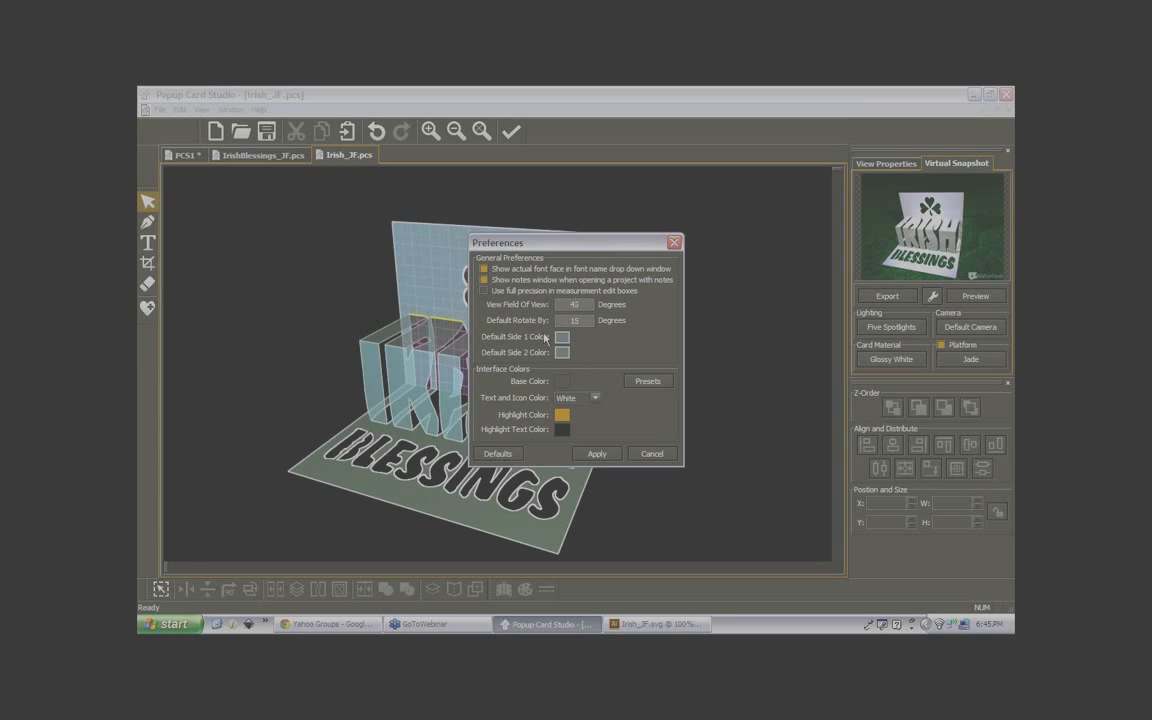
click(651, 456)
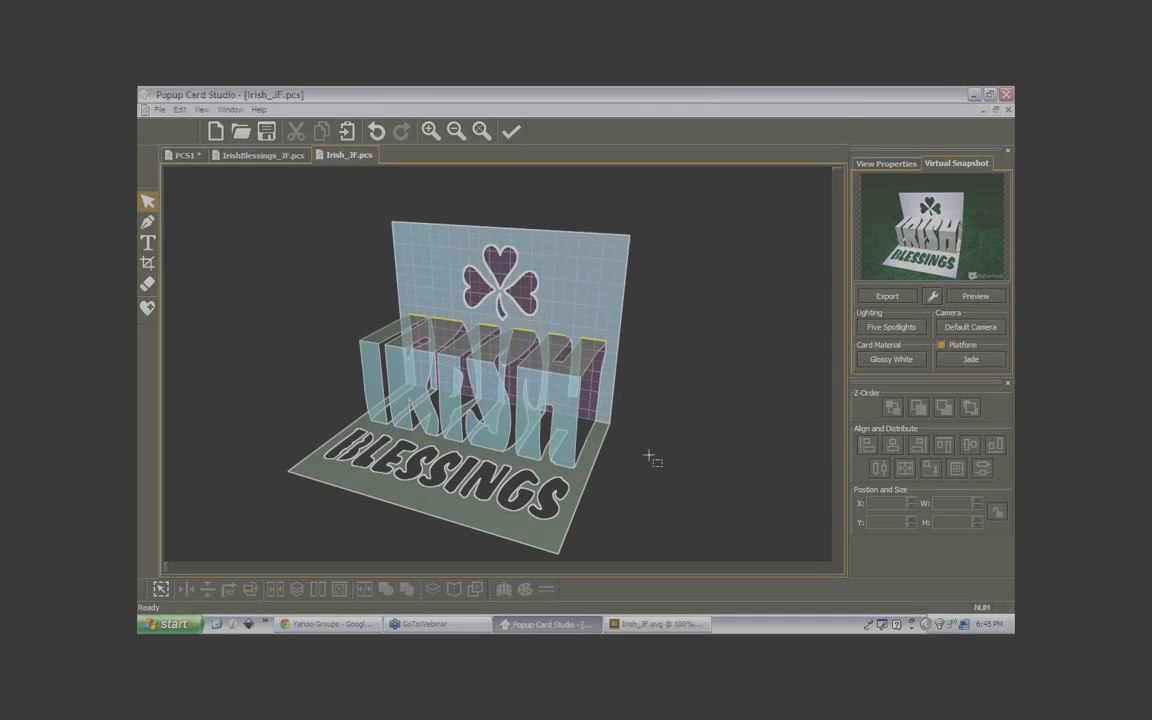
Set the mountain, valley and hinge line styles to Solid in the rendering options and save them
click(160, 110)
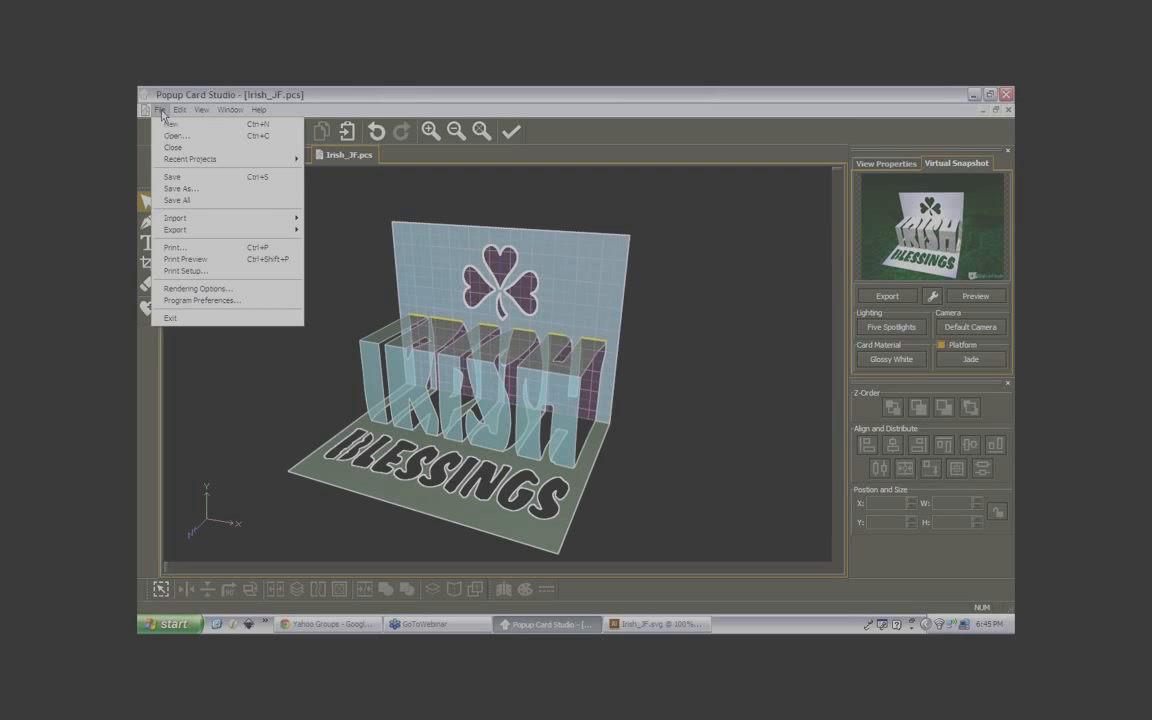
click(195, 290)
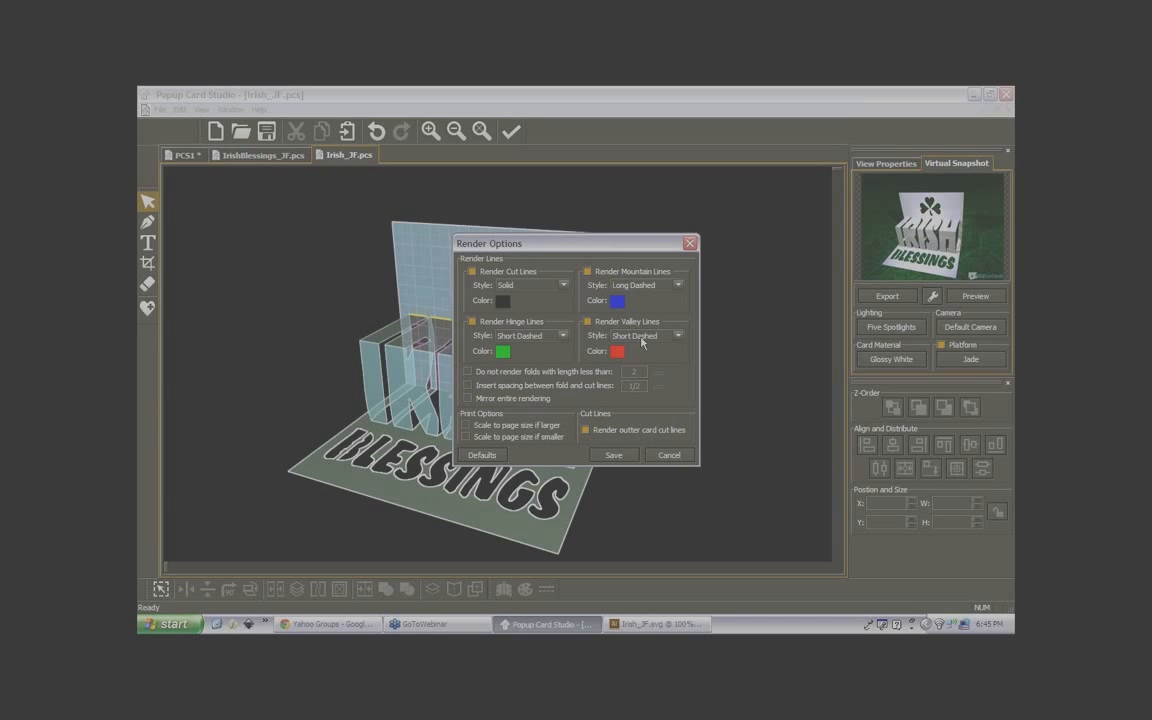
click(678, 286)
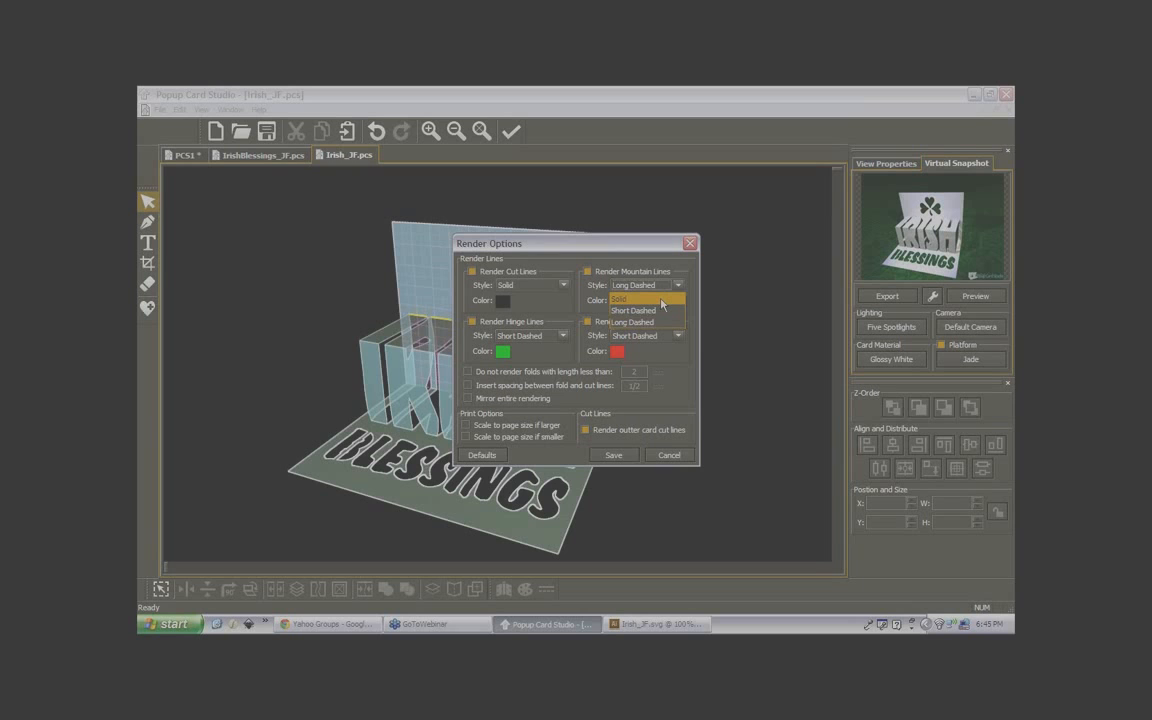
click(661, 300)
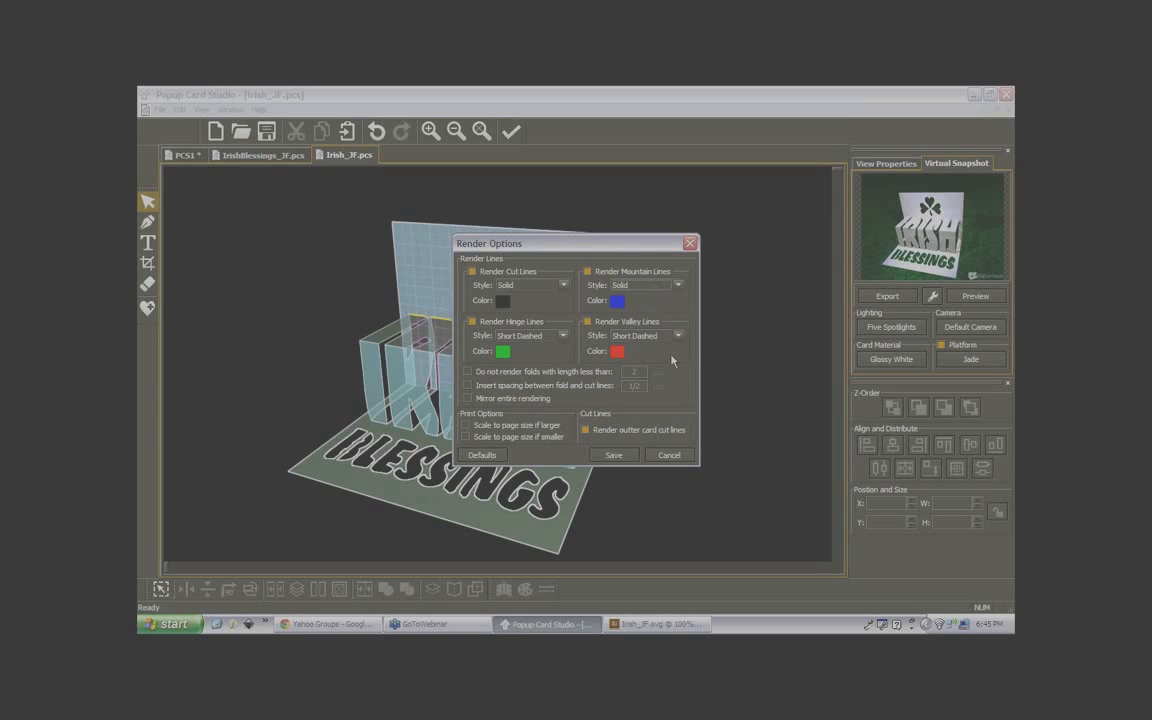
click(676, 338)
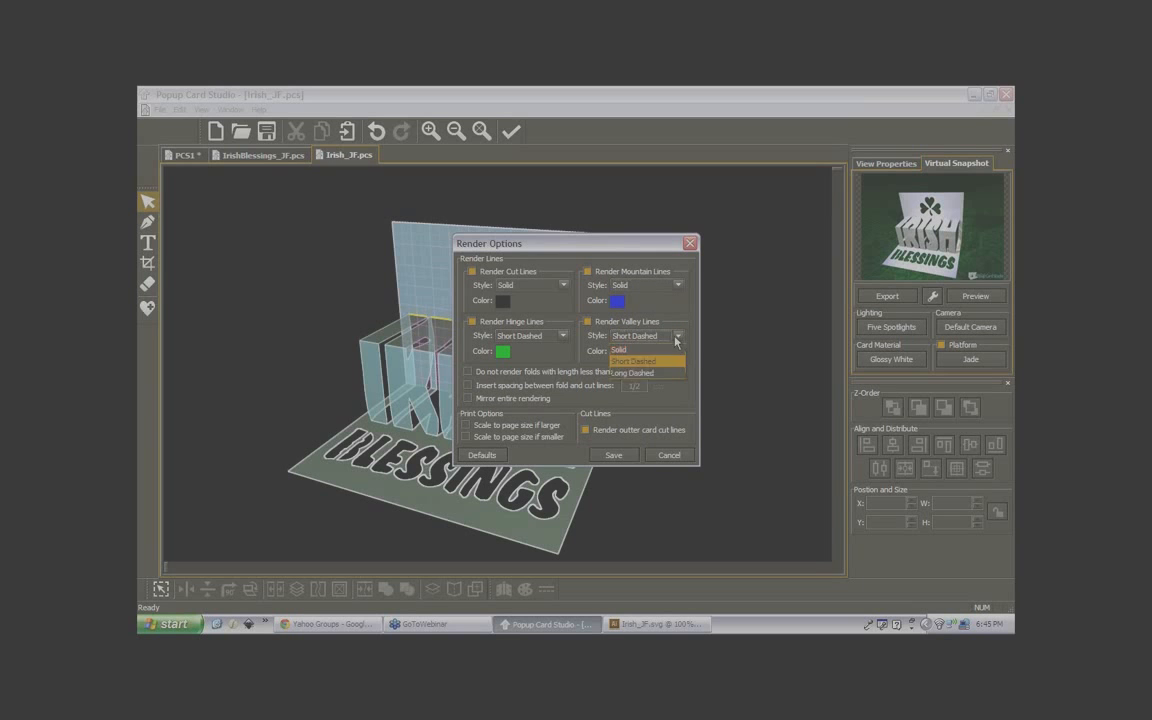
click(648, 352)
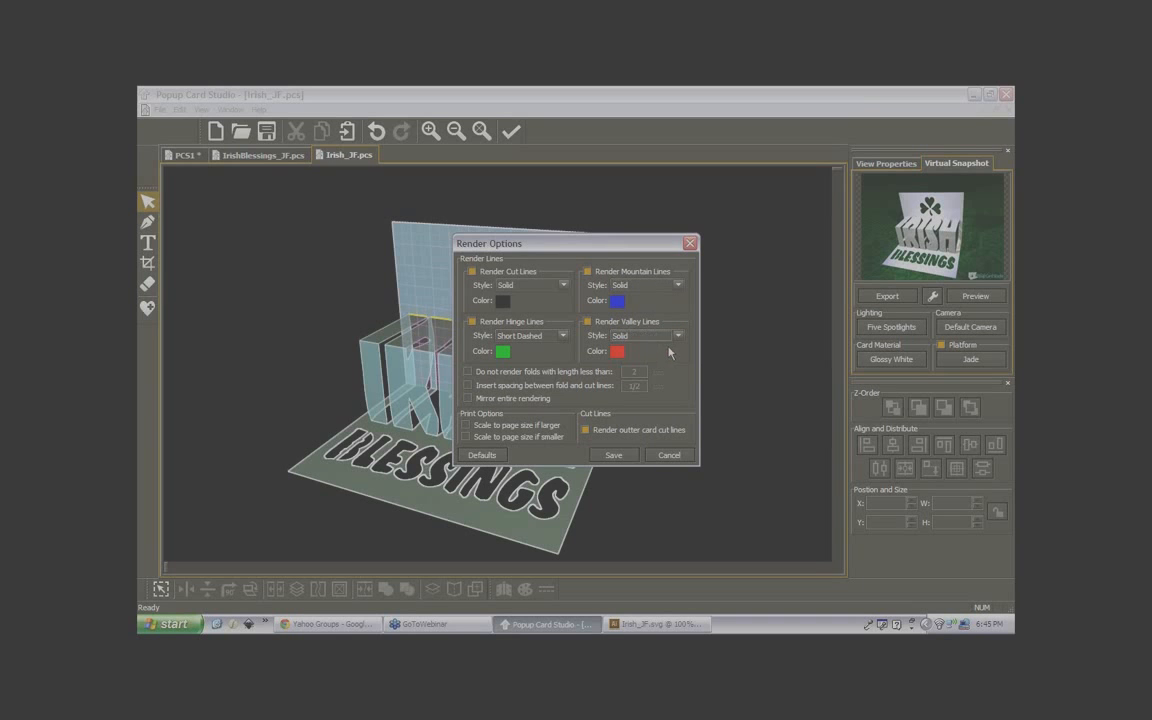
click(563, 336)
click(530, 352)
click(613, 455)
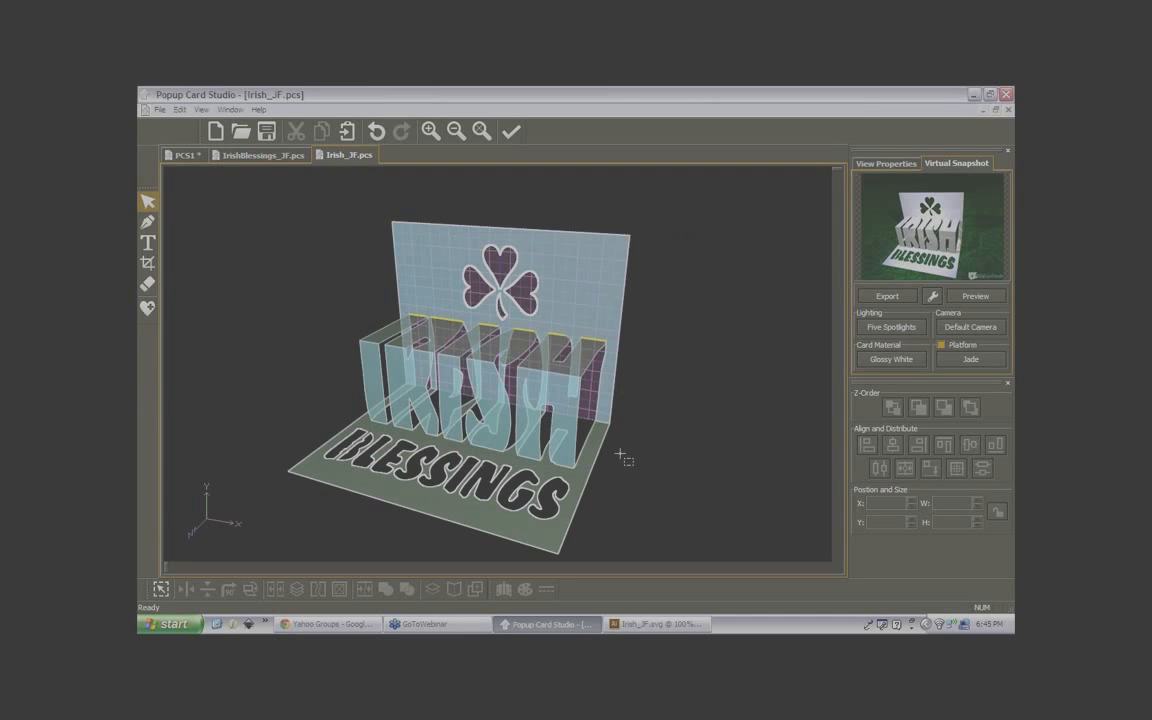
Examine the card's flat layout and line styles in the print preview, then return to the 3D project
click(163, 111)
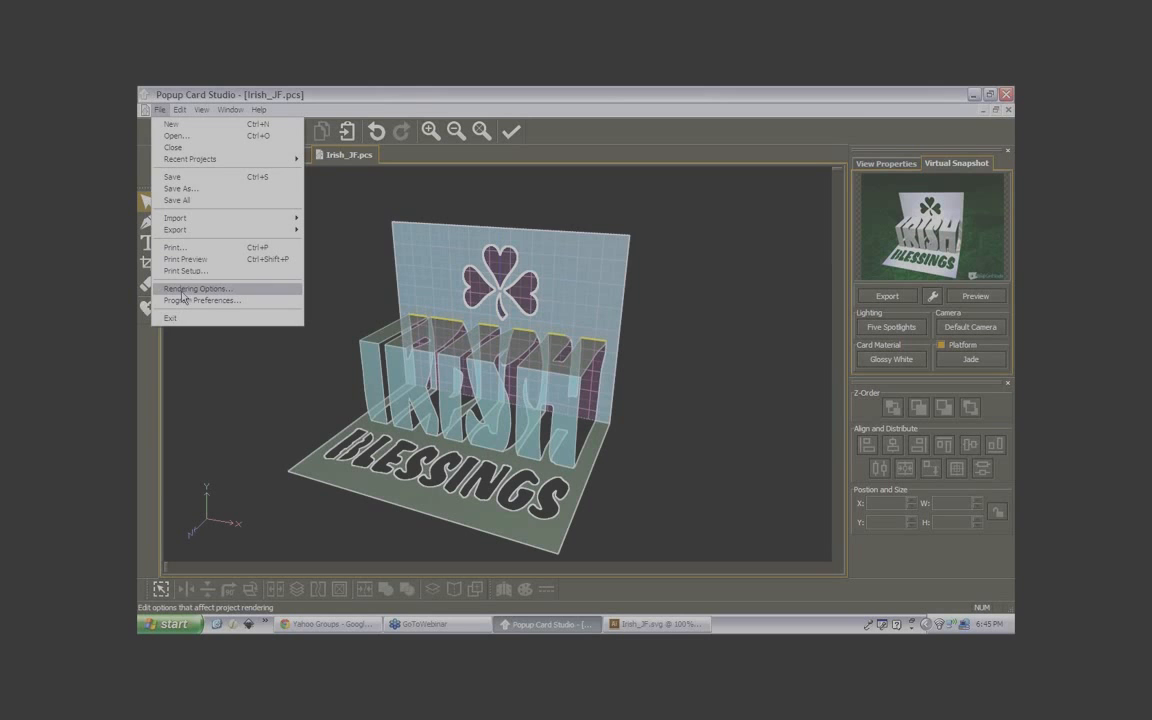
click(327, 260)
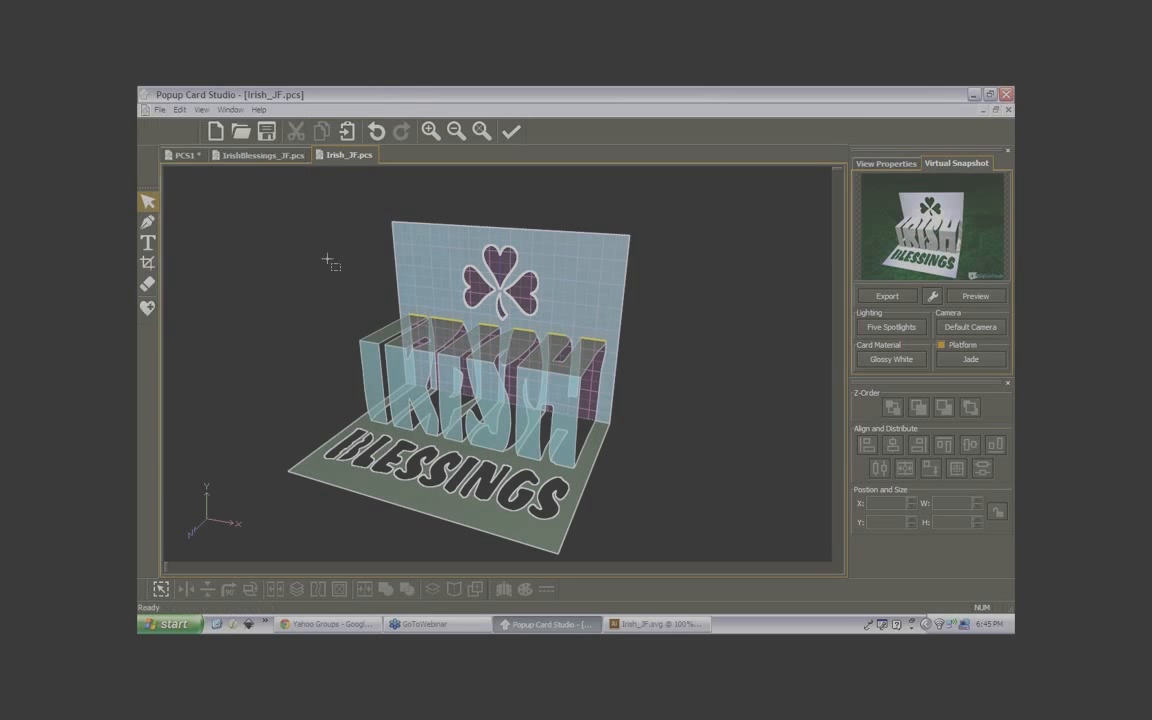
click(161, 110)
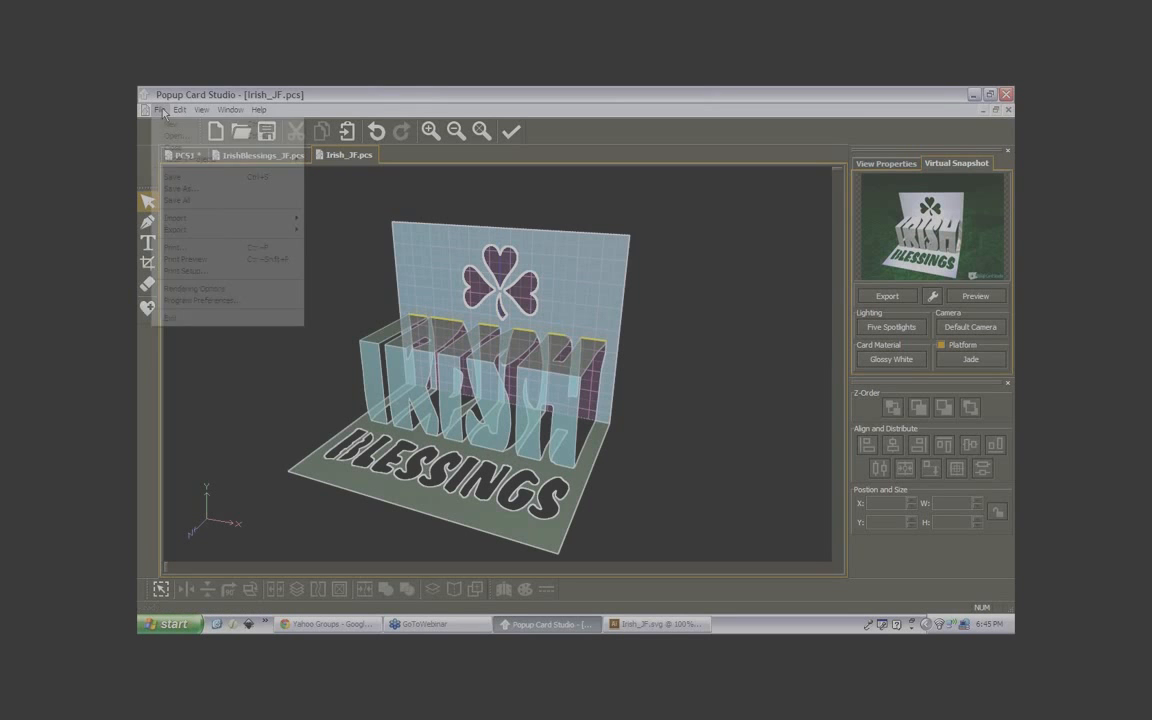
click(190, 259)
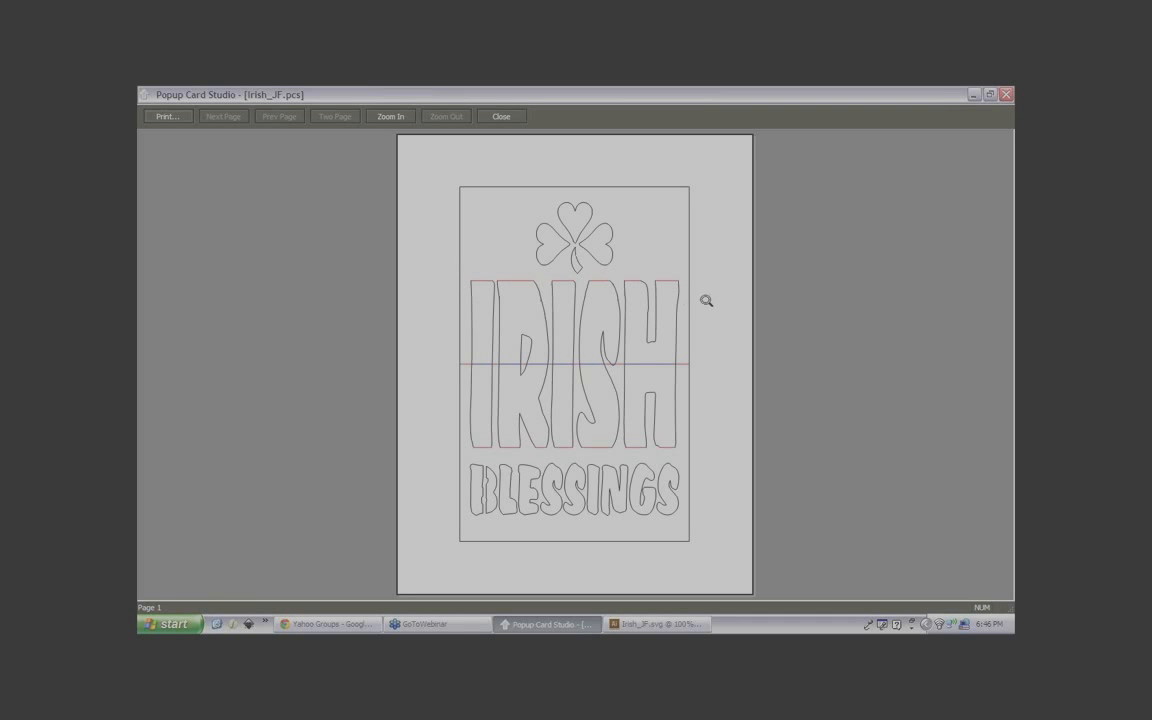
click(505, 120)
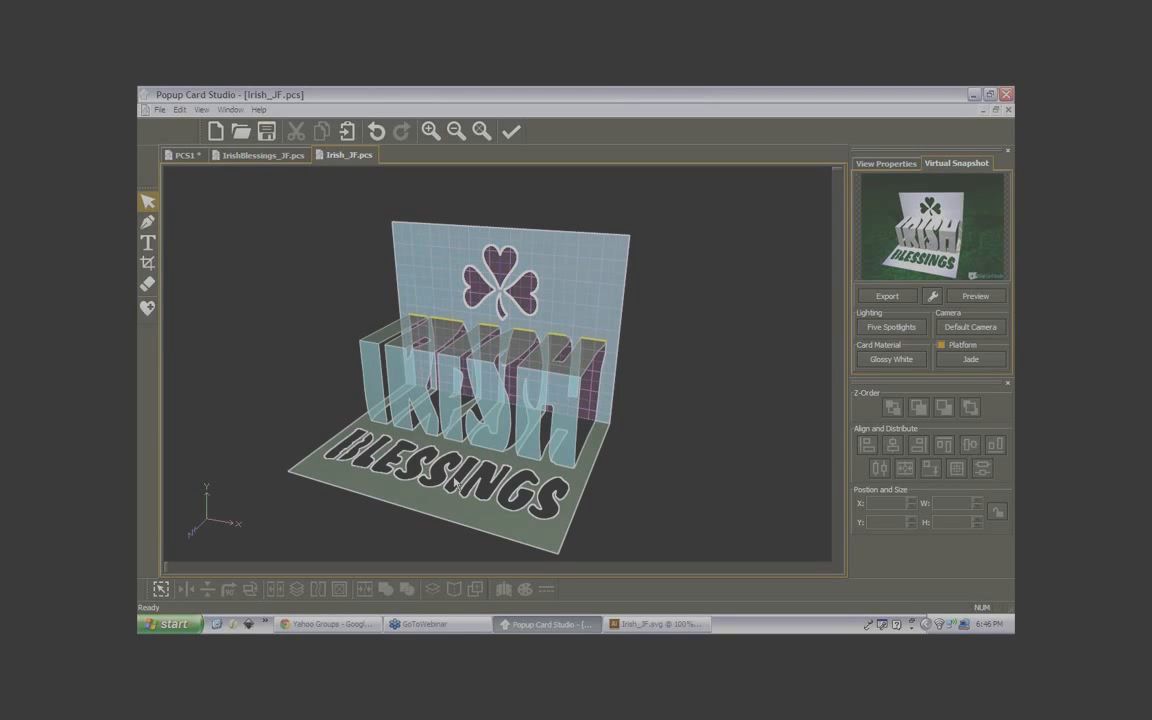
middle_drag(456, 484, 575, 505)
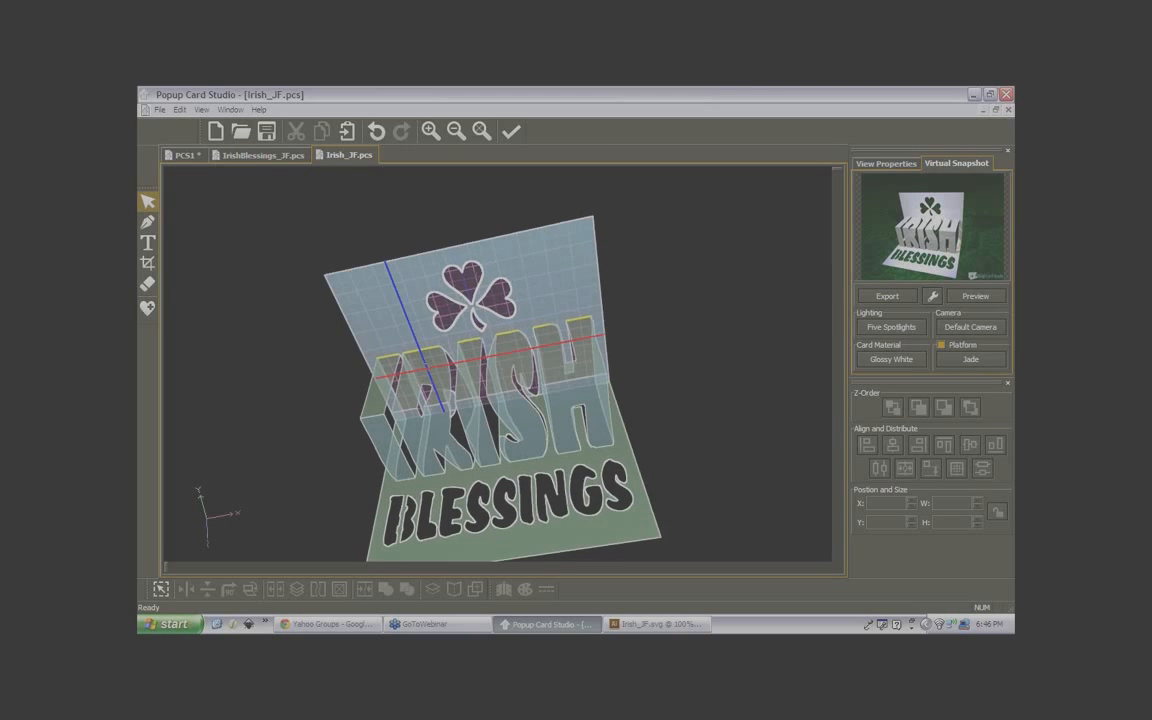
middle_drag(396, 319, 442, 289)
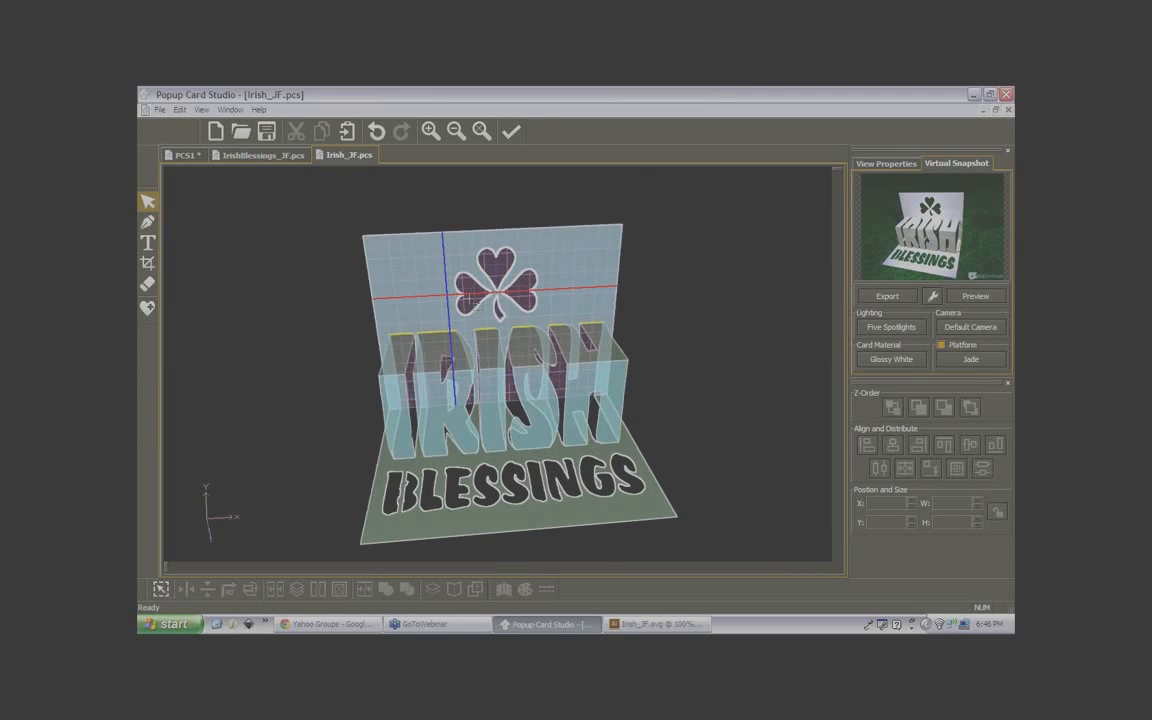
middle_drag(599, 285, 588, 306)
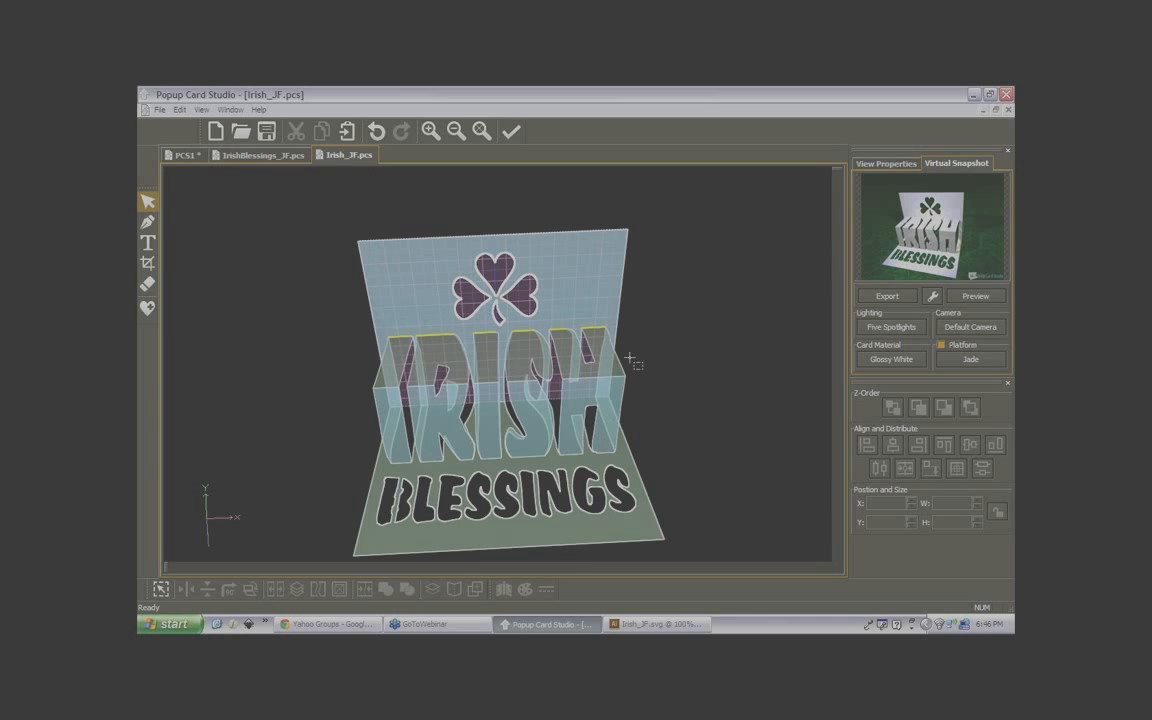
middle_drag(600, 281, 613, 286)
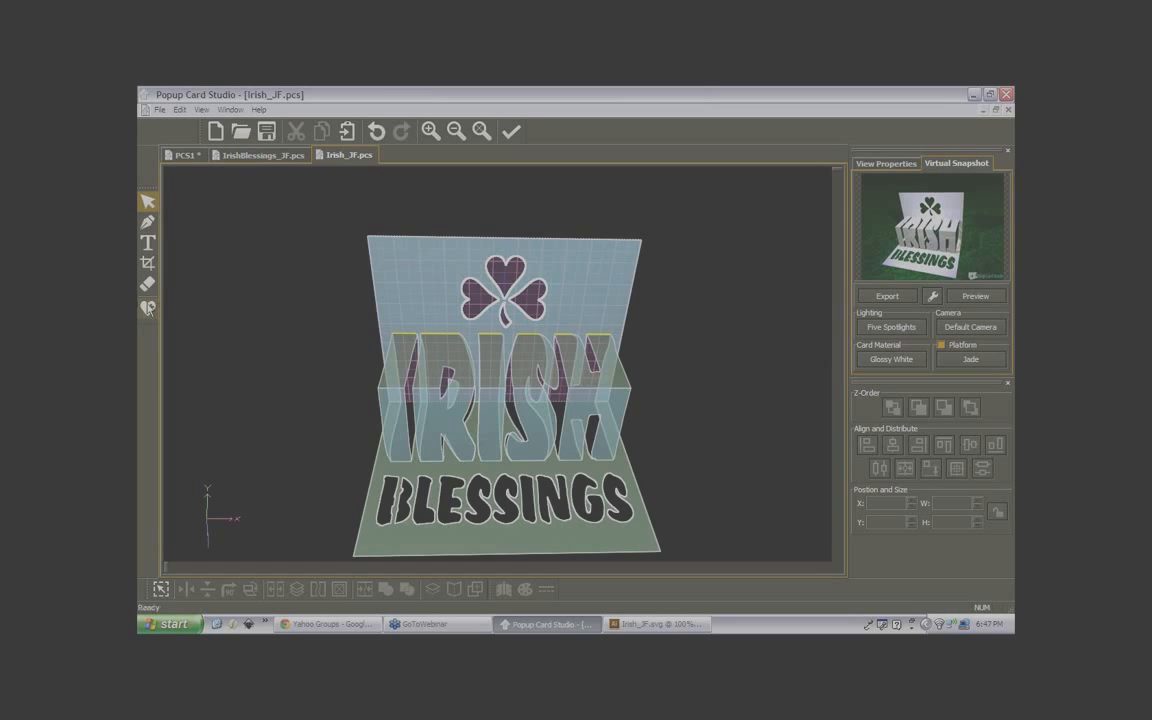
Examine the custom shape folders and their contents under Your Shapes in the shape library
click(148, 308)
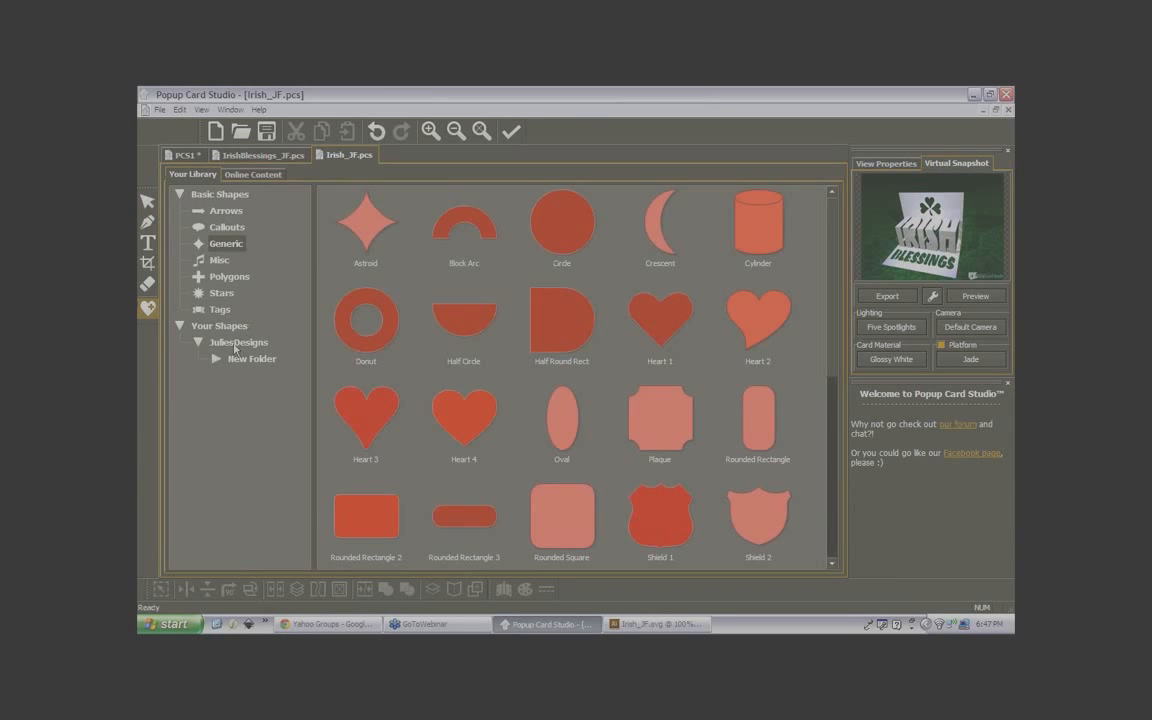
click(237, 343)
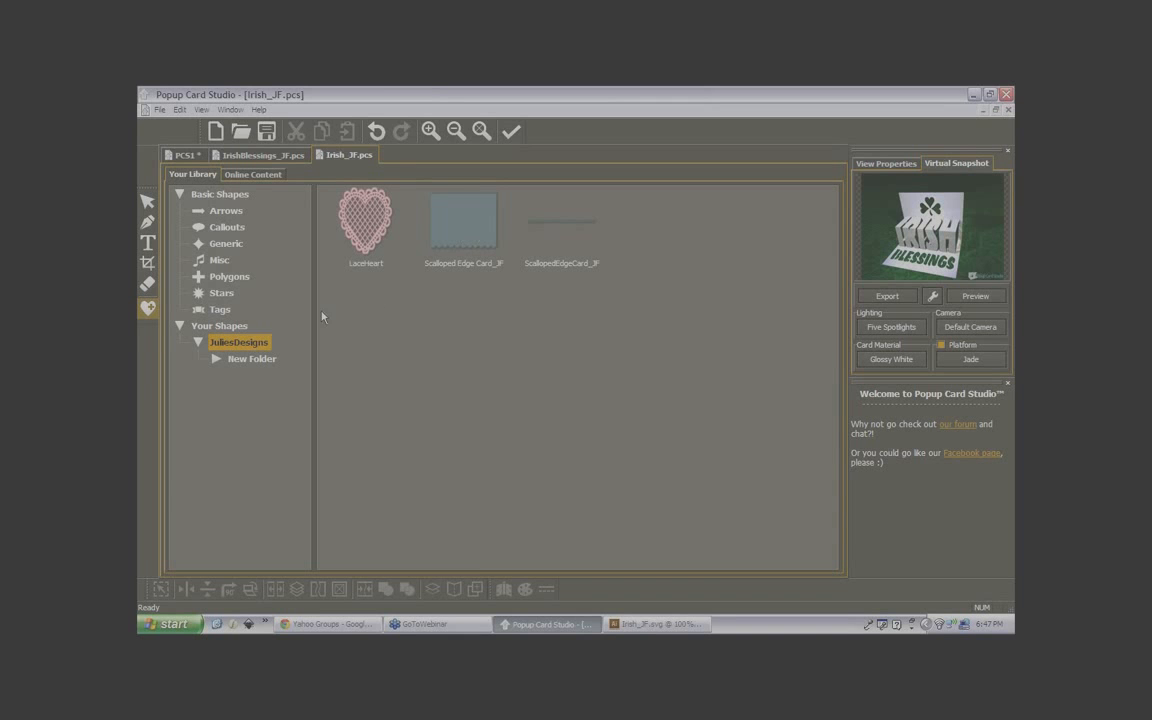
click(252, 360)
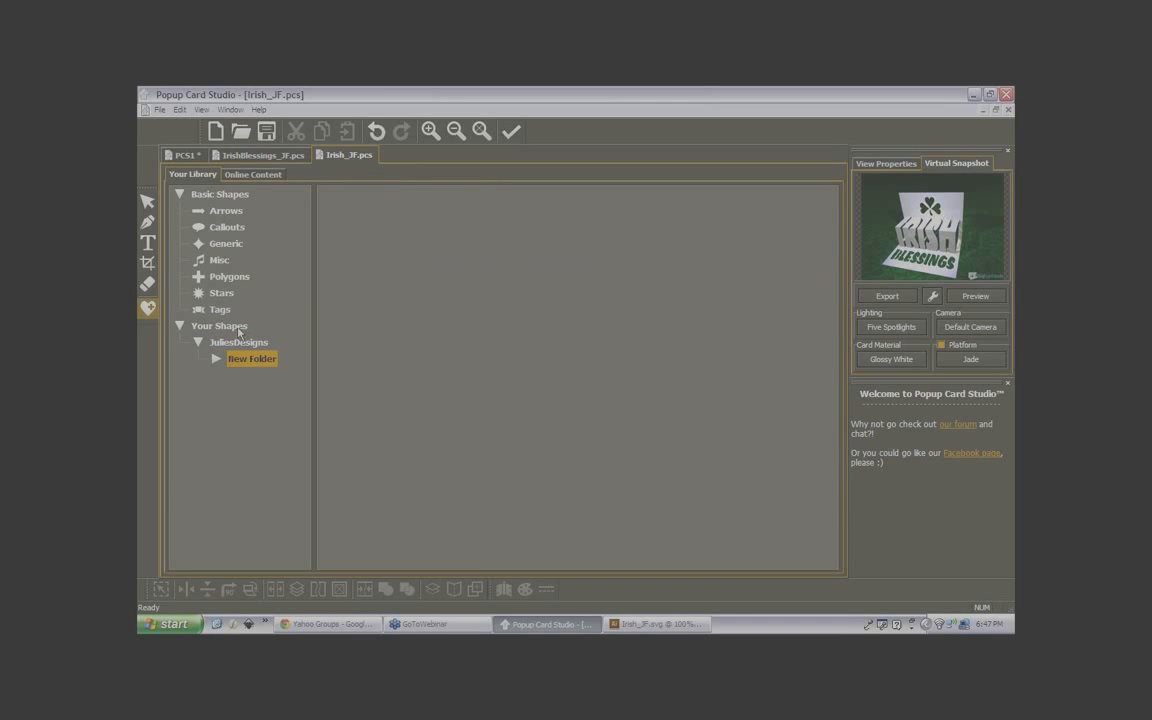
click(236, 327)
click(235, 343)
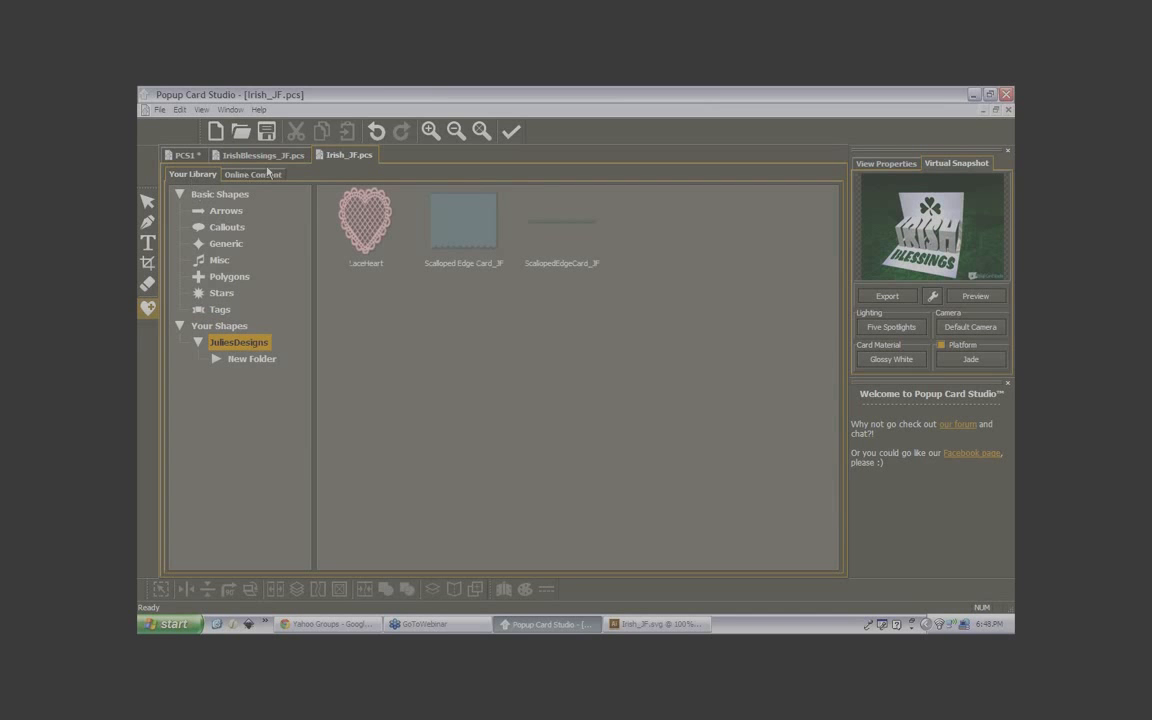
Create a new 90 Degree Open Type project 6 in. wide and 4.5 in. high for the card backing
click(186, 158)
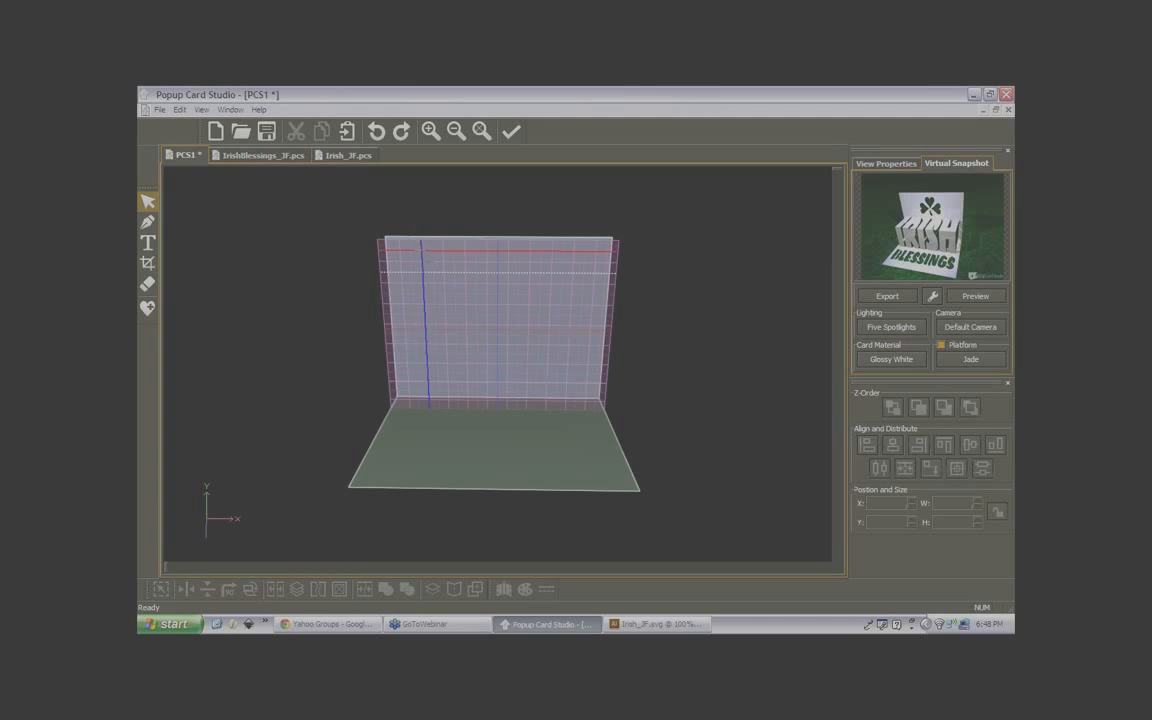
click(215, 135)
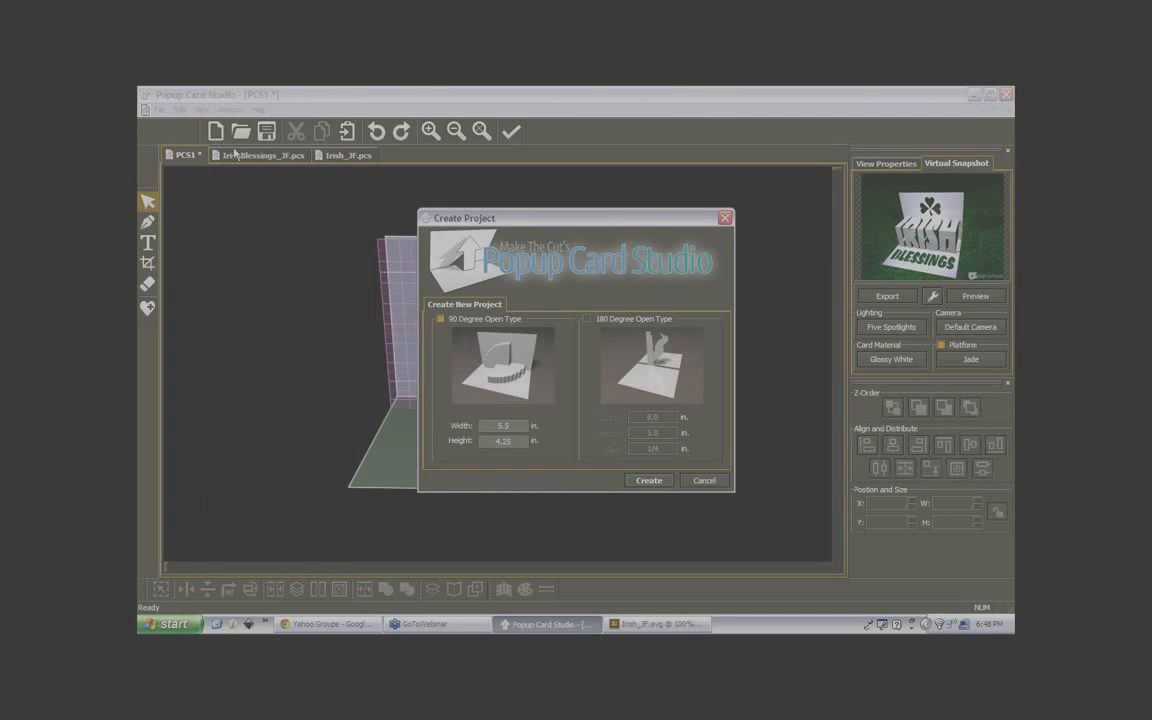
double_click(503, 425)
text(6)
key(Tab)
text(4.5)
key(Return)
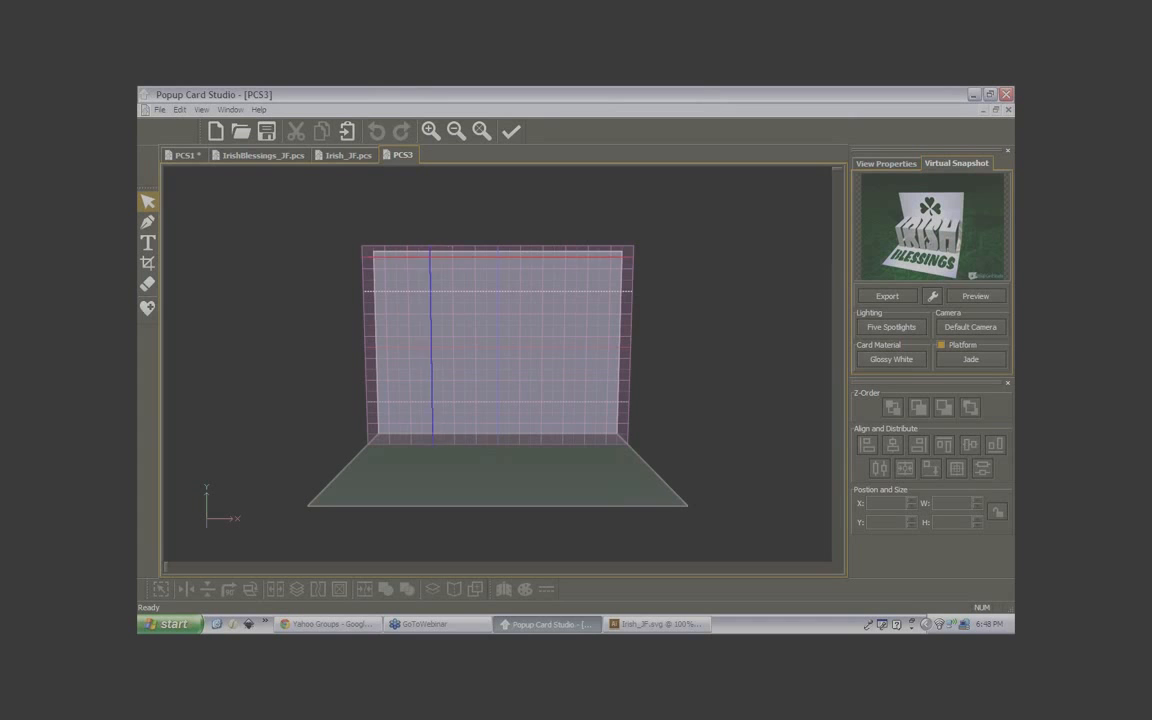
Examine the blank card's flat layout and center fold in the print preview, then return to the project
click(161, 110)
click(188, 258)
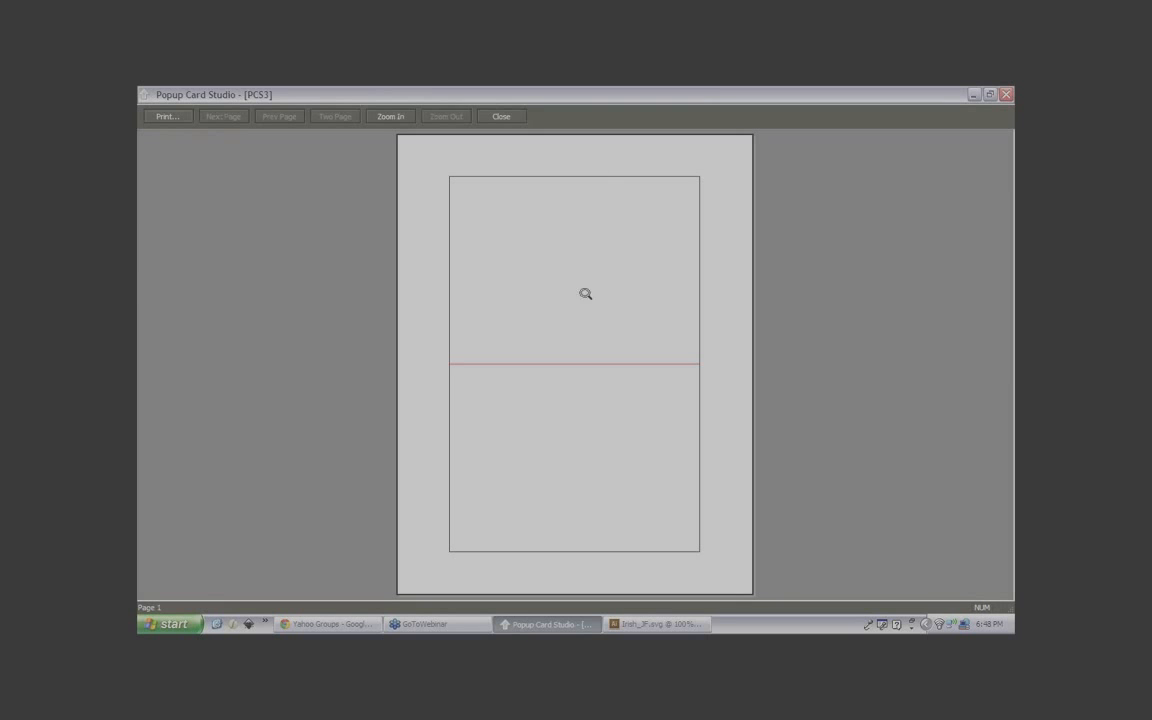
click(505, 118)
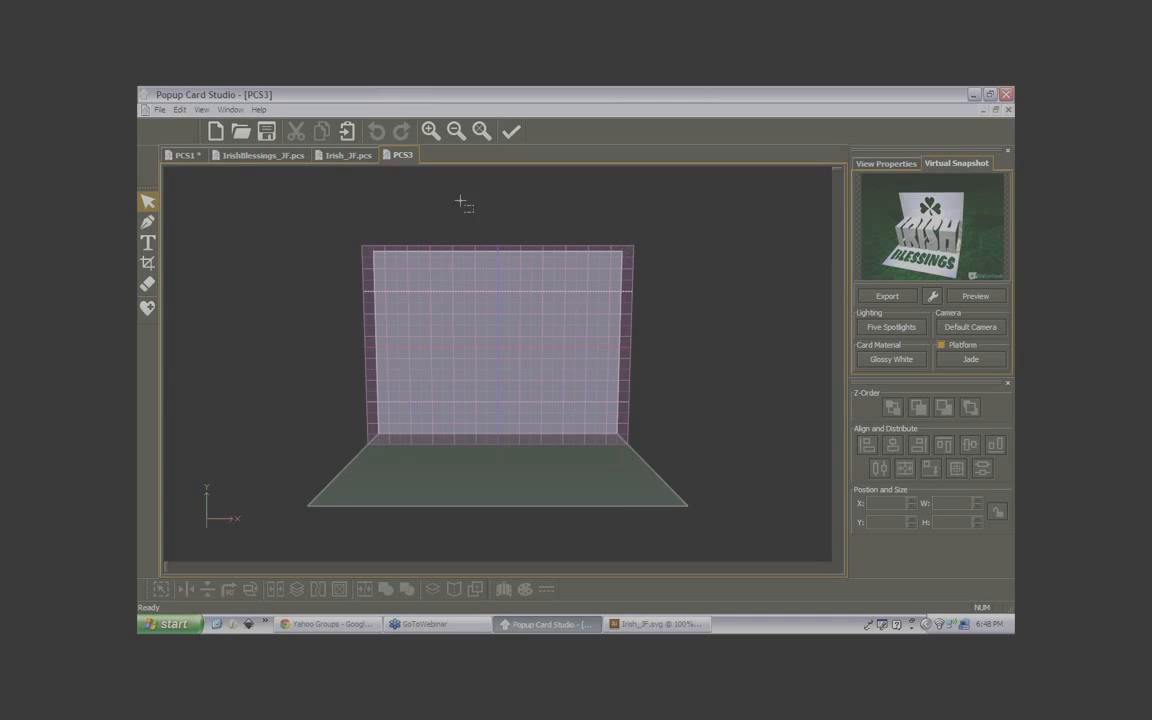
Save the new blank card project to the Desktop under the name CardBacking
click(159, 109)
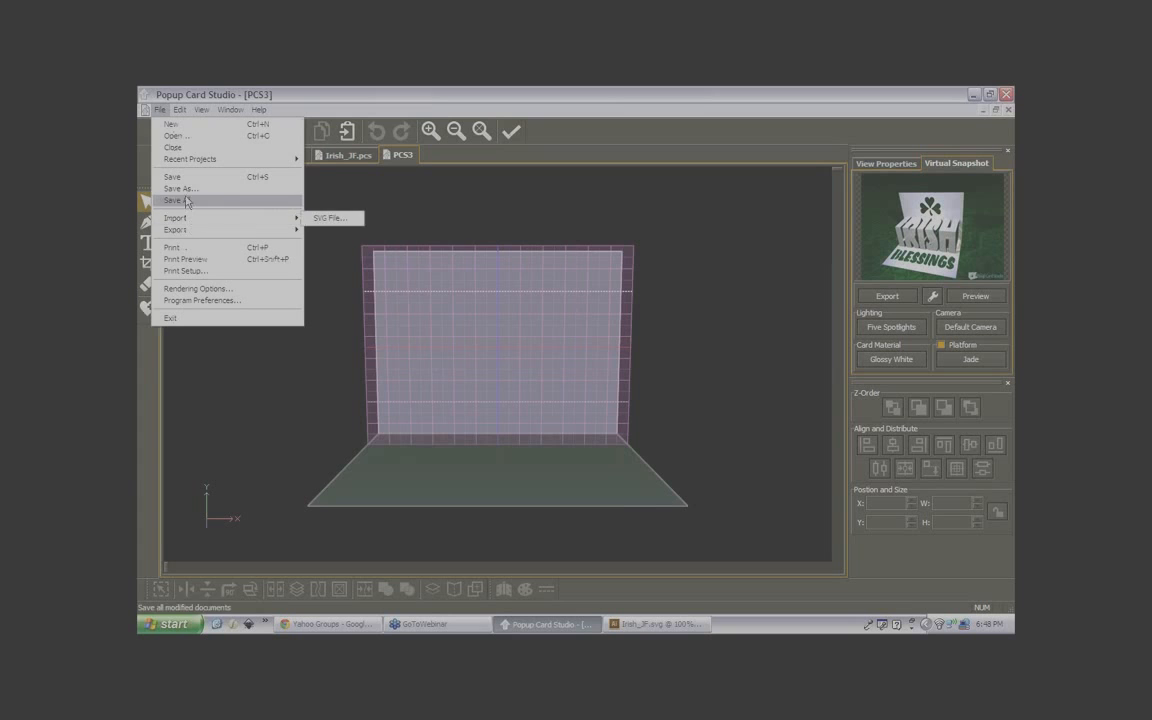
click(185, 188)
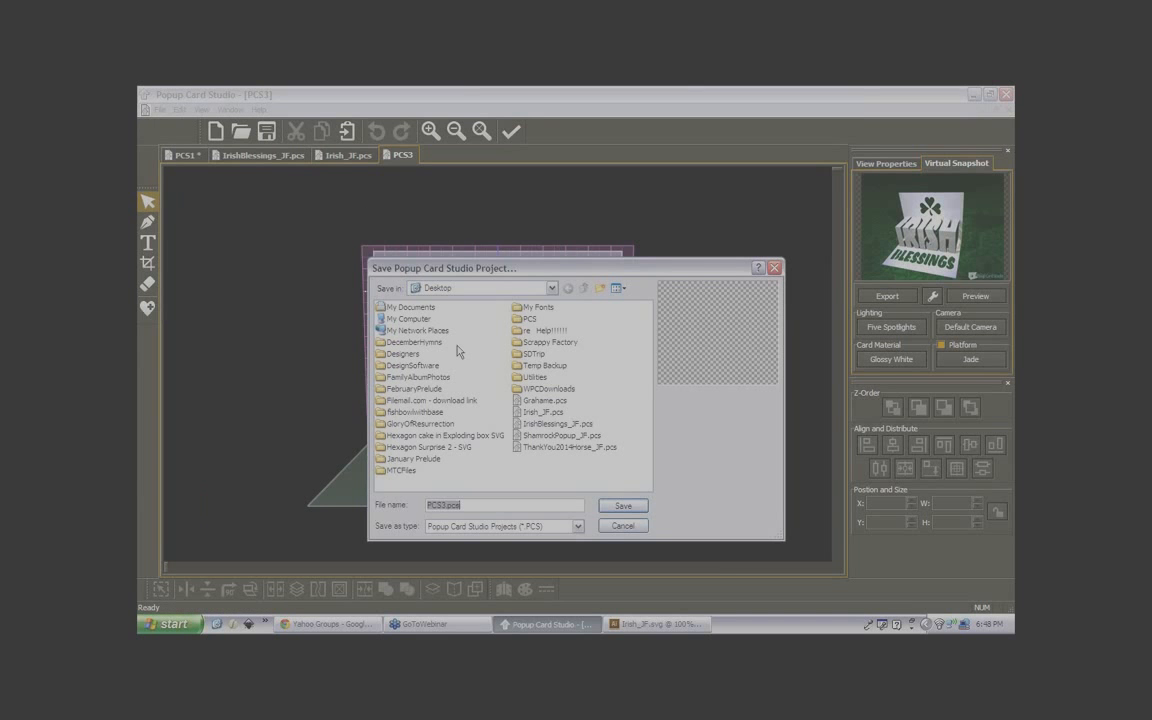
text(Ca)
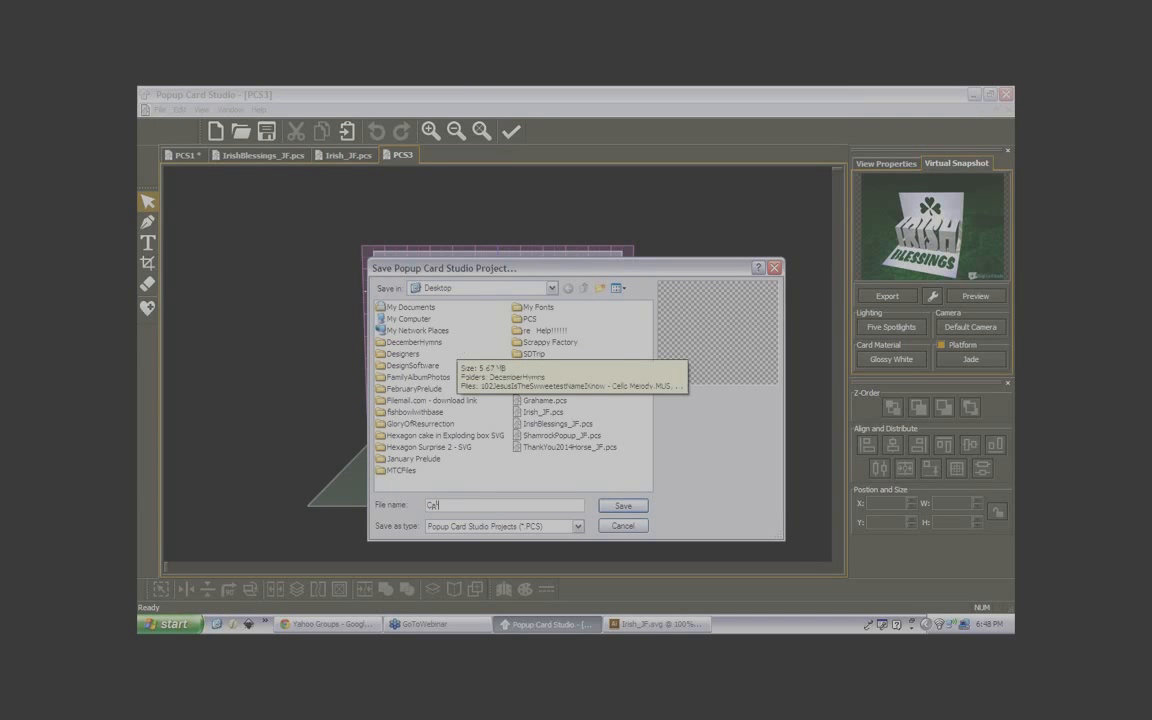
text(rdBacking)
click(622, 505)
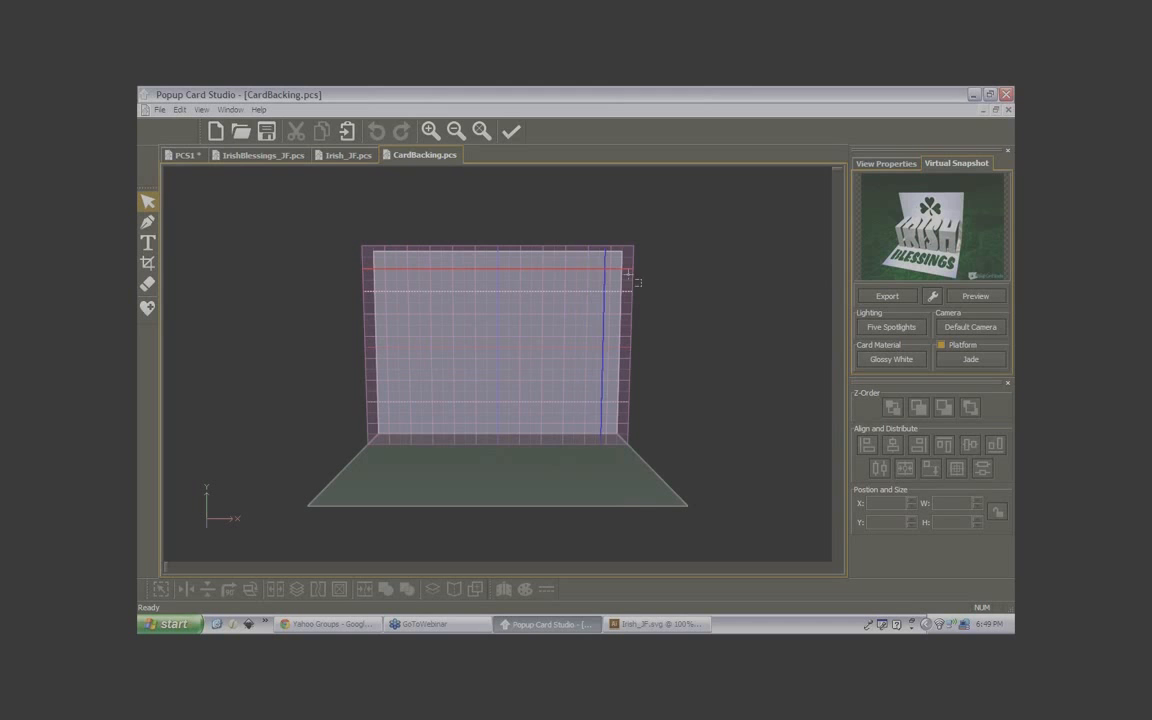
Examine how the backing card folds by twice closing it fully and reopening it to about 90 degrees, then return to the Virtual Snapshot settings
click(886, 163)
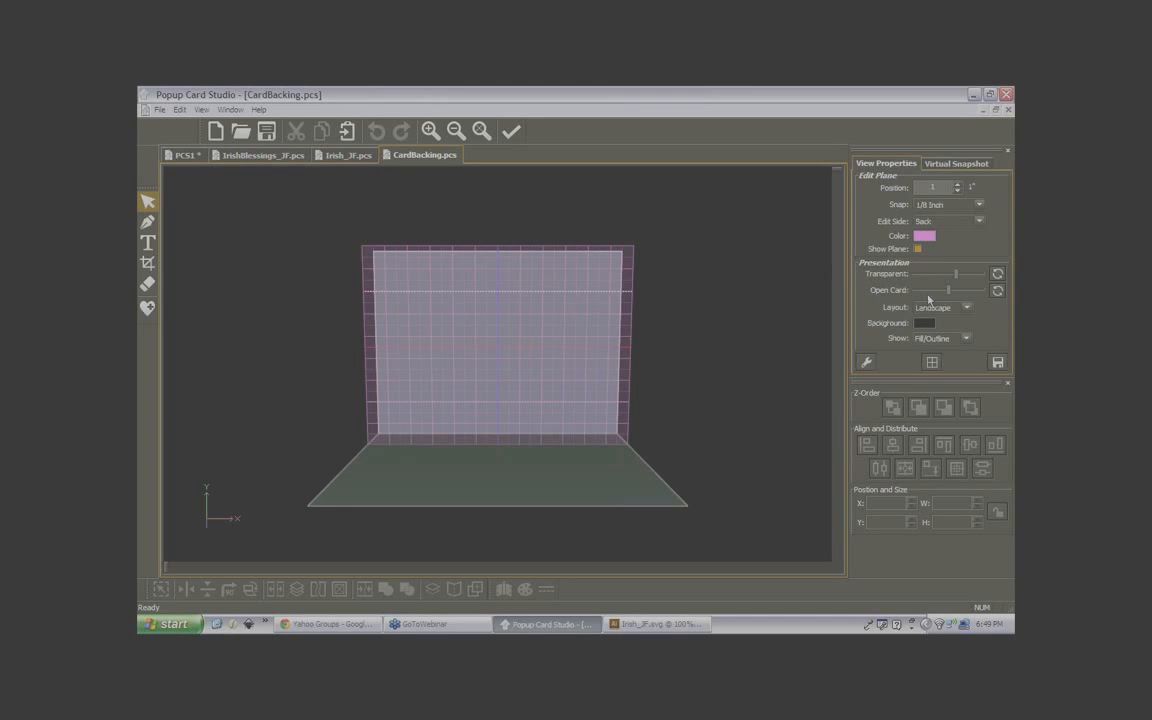
drag(949, 291, 914, 291)
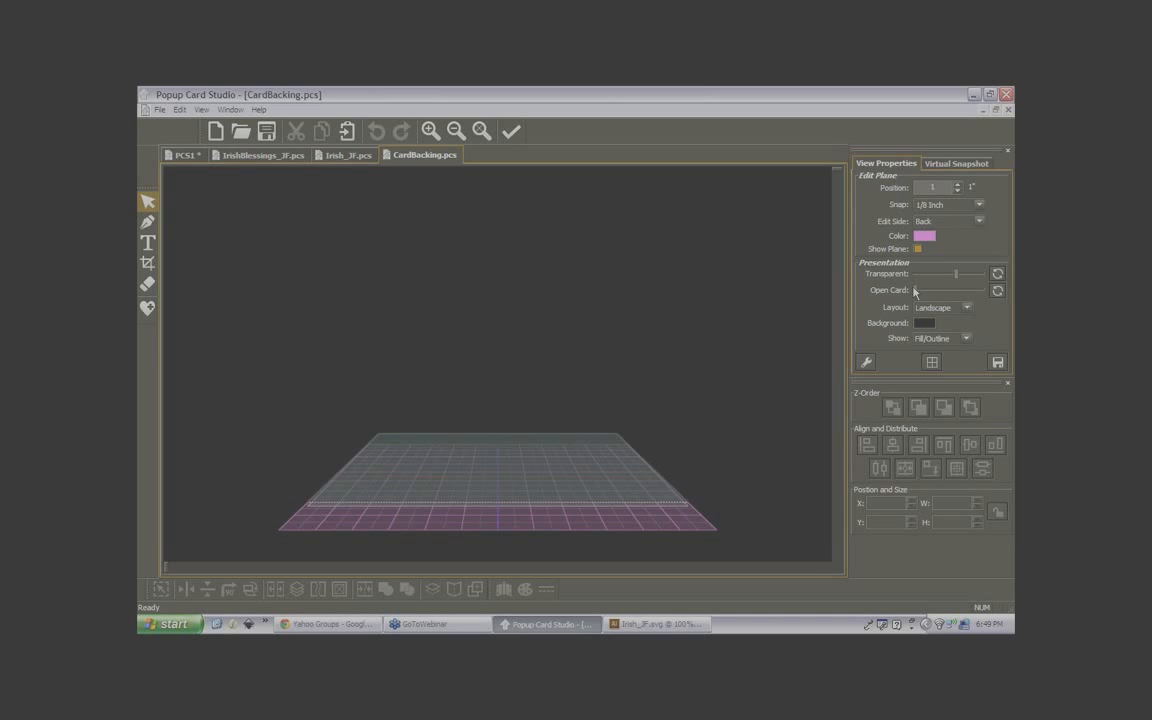
drag(914, 290, 945, 290)
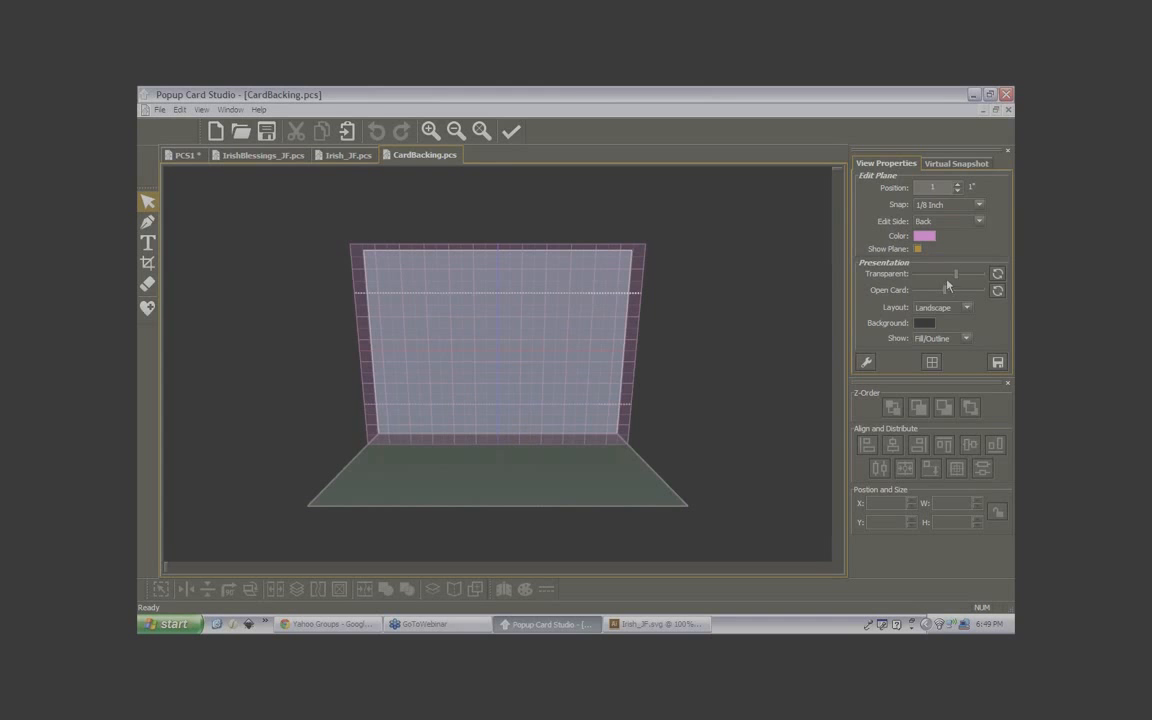
click(945, 162)
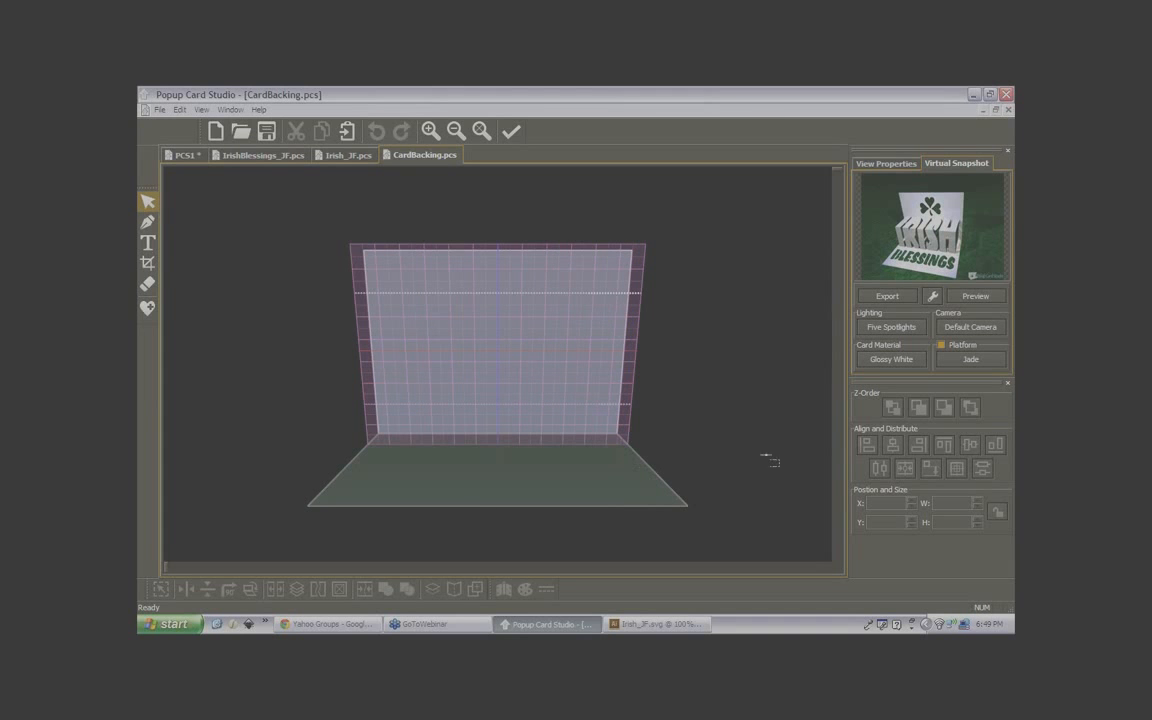
click(885, 164)
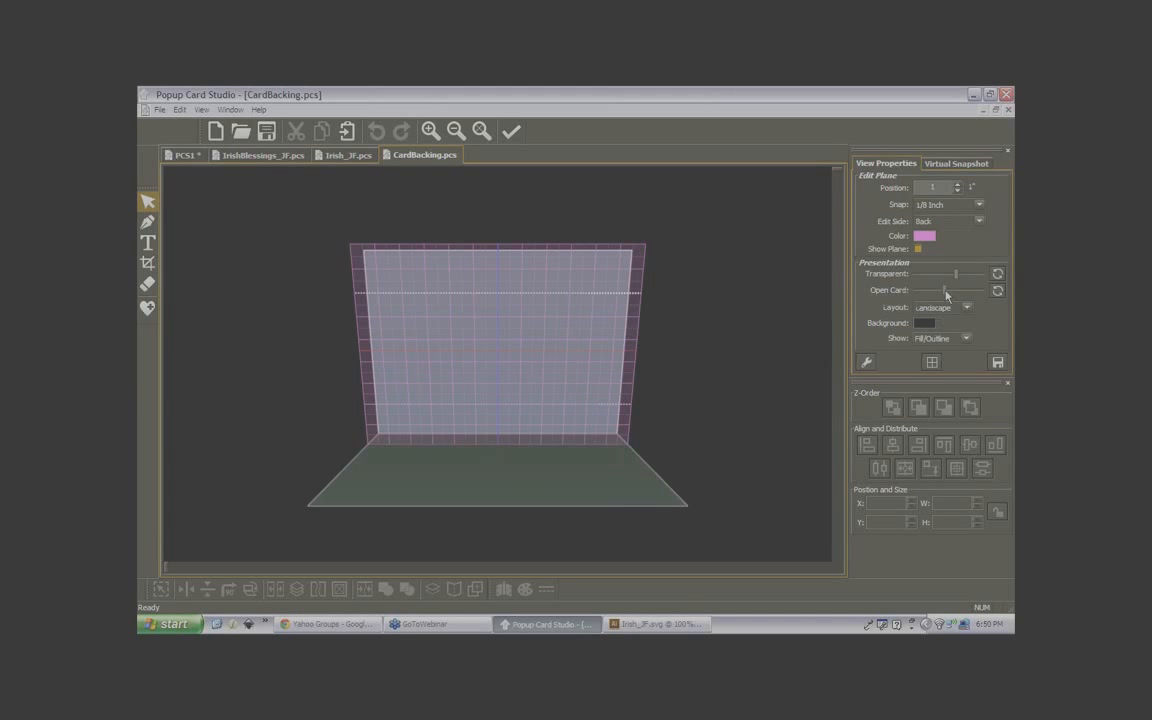
drag(946, 292, 917, 298)
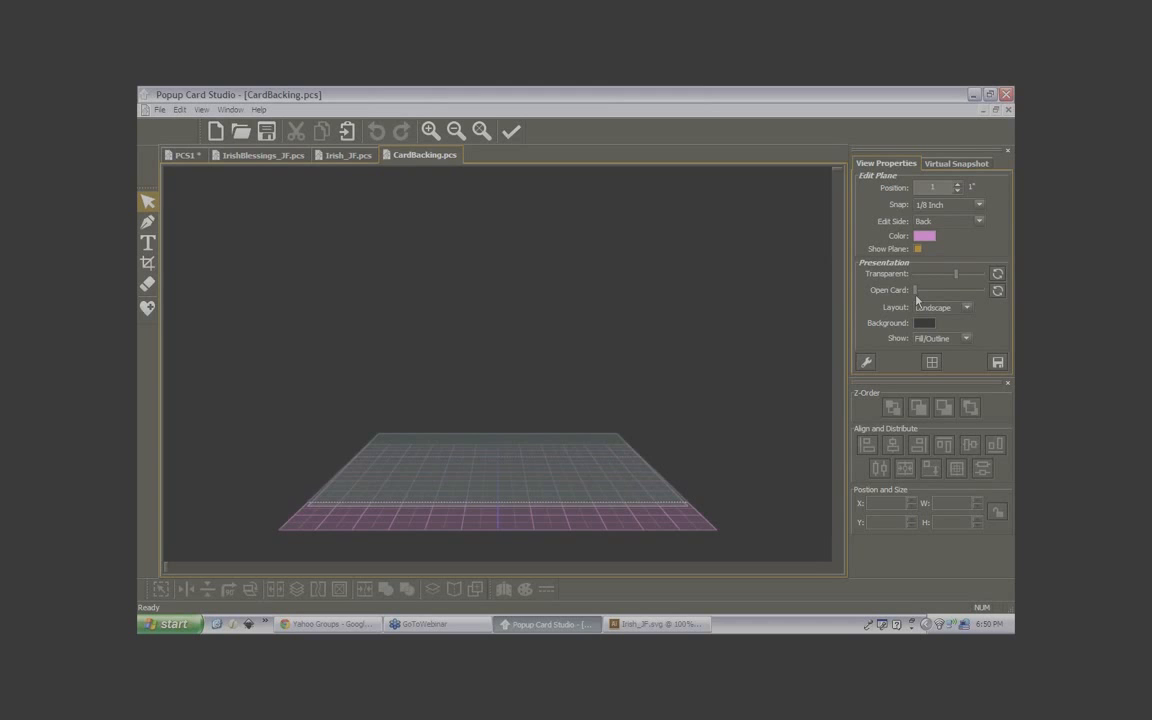
drag(916, 297, 942, 290)
click(942, 166)
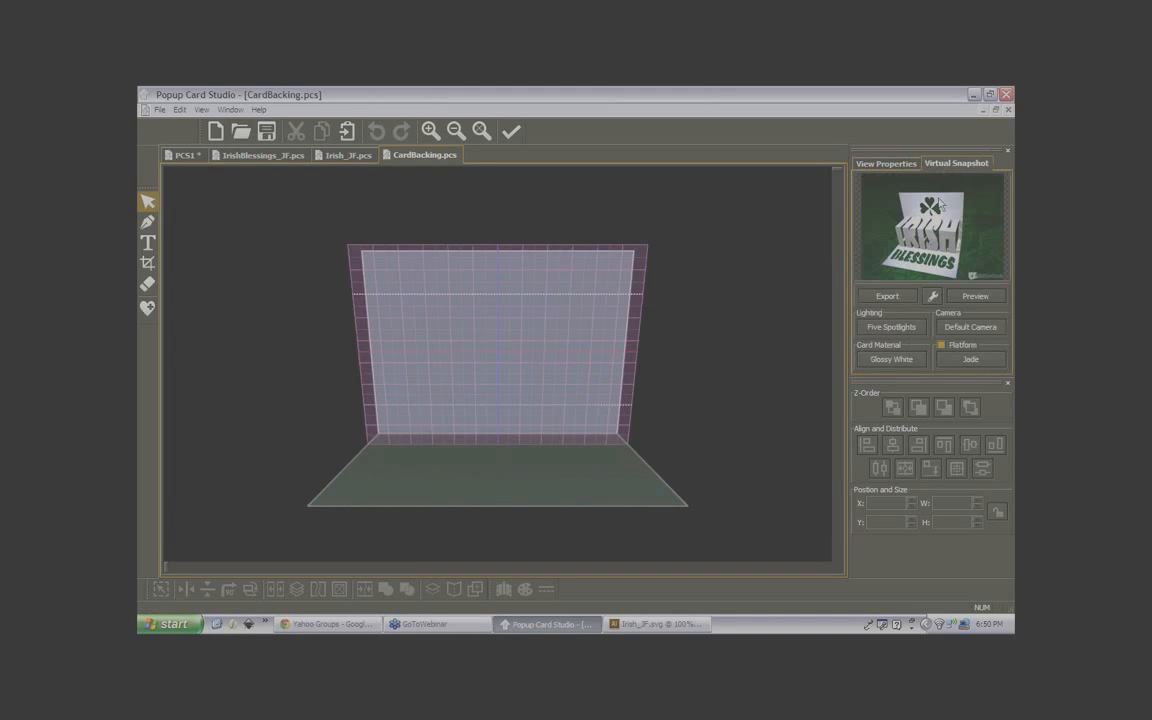